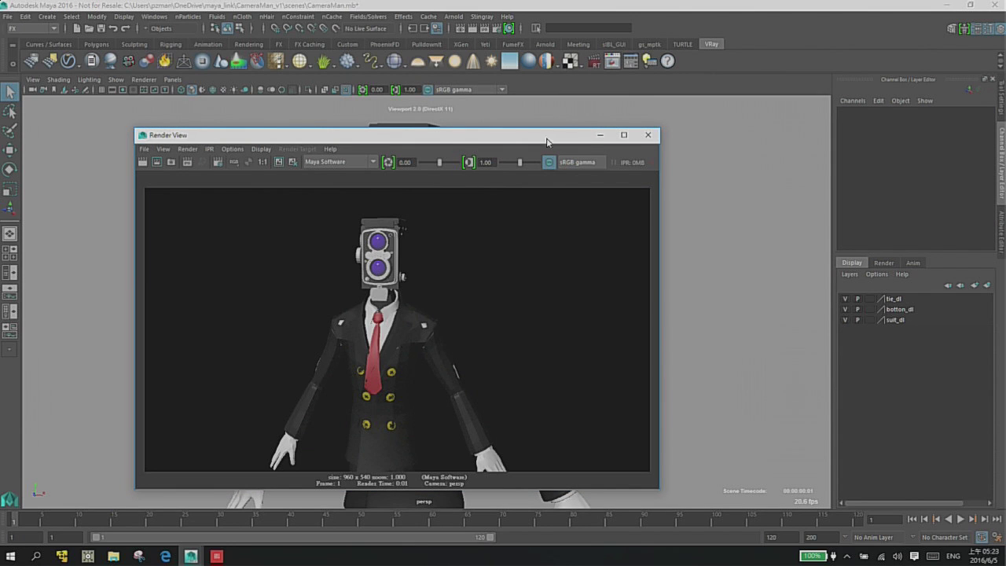
- Close the rendered image and open command port 2048 in the sIBL_GUI preferences for Maya
click(647, 135)
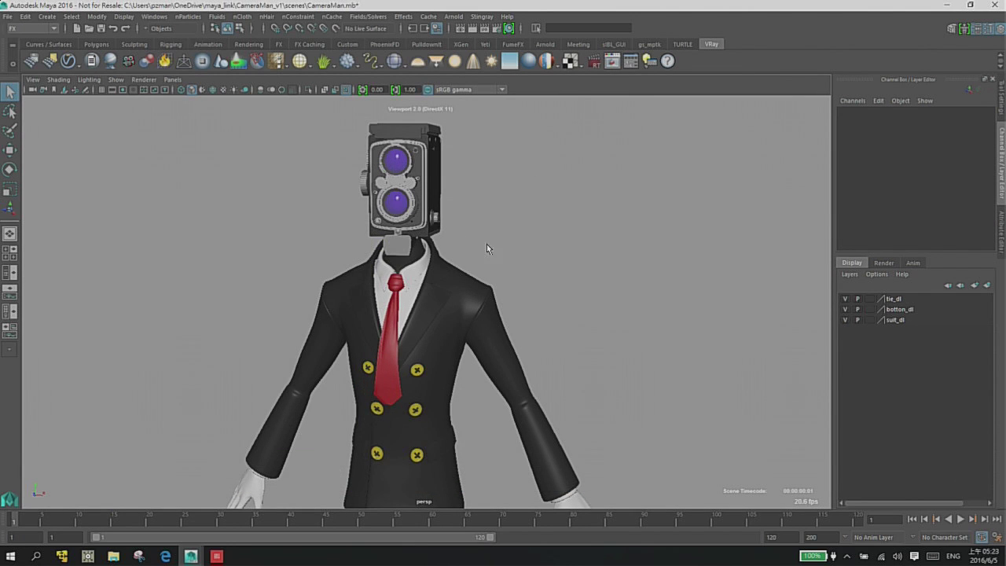
alt+middle_drag(486, 243, 493, 218)
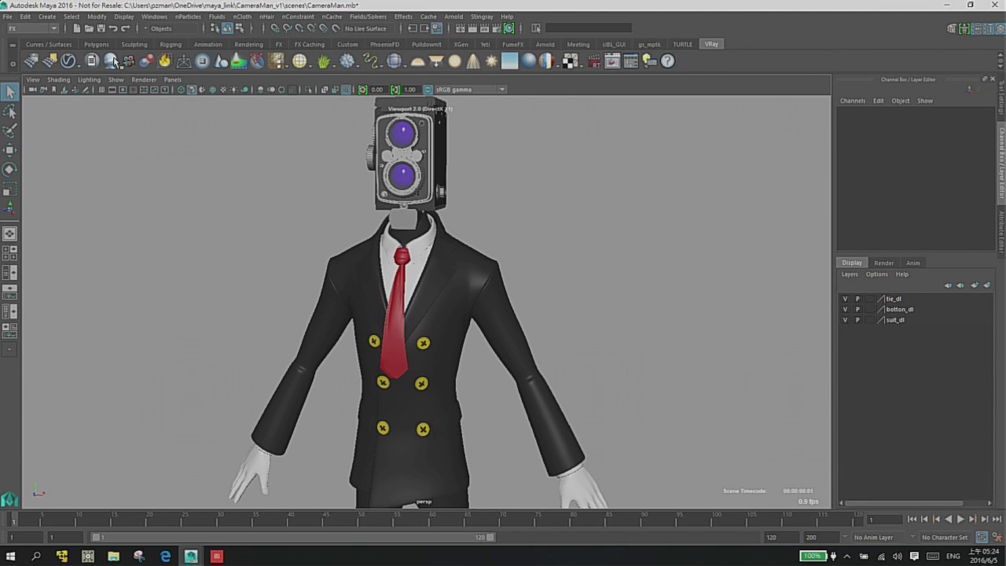
click(348, 44)
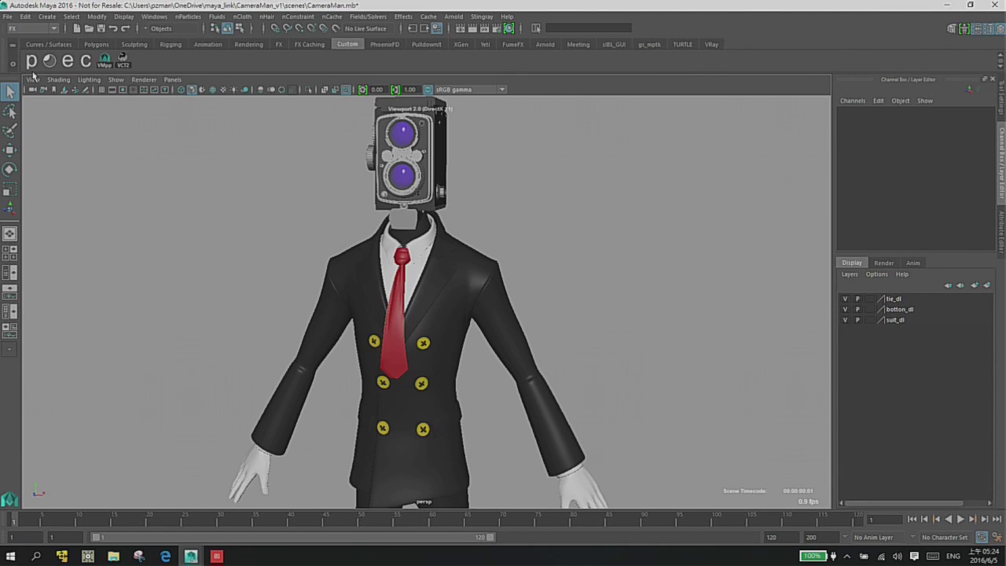
click(28, 63)
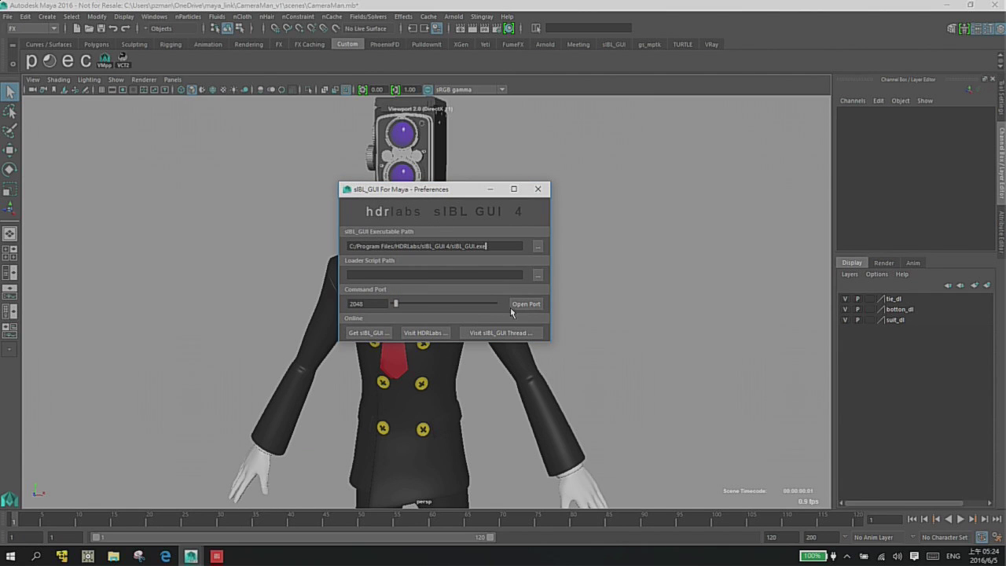
click(536, 192)
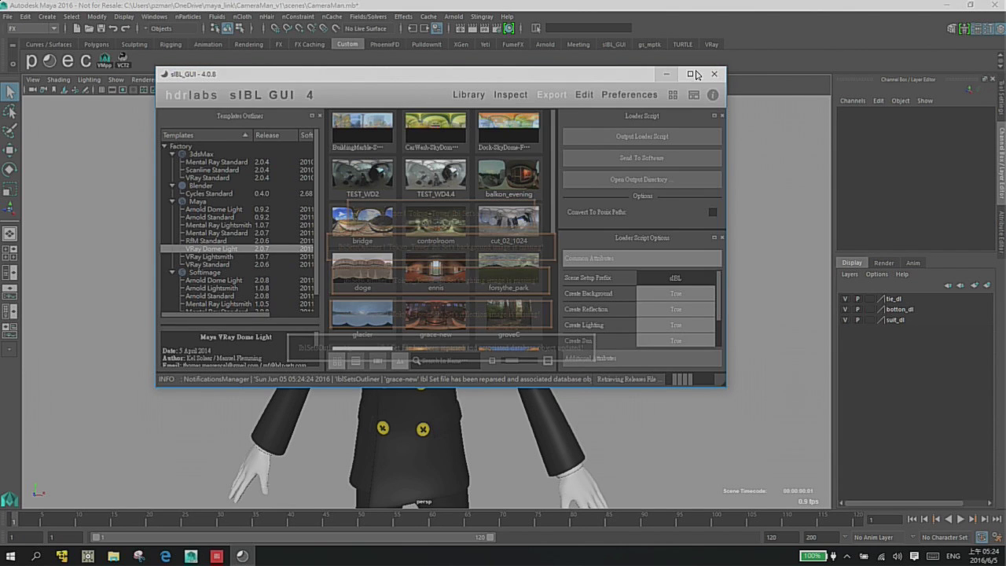
- Browse the sibl-openfootage collection in a maximized sIBL_GUI library with enlarged thumbnails
click(691, 74)
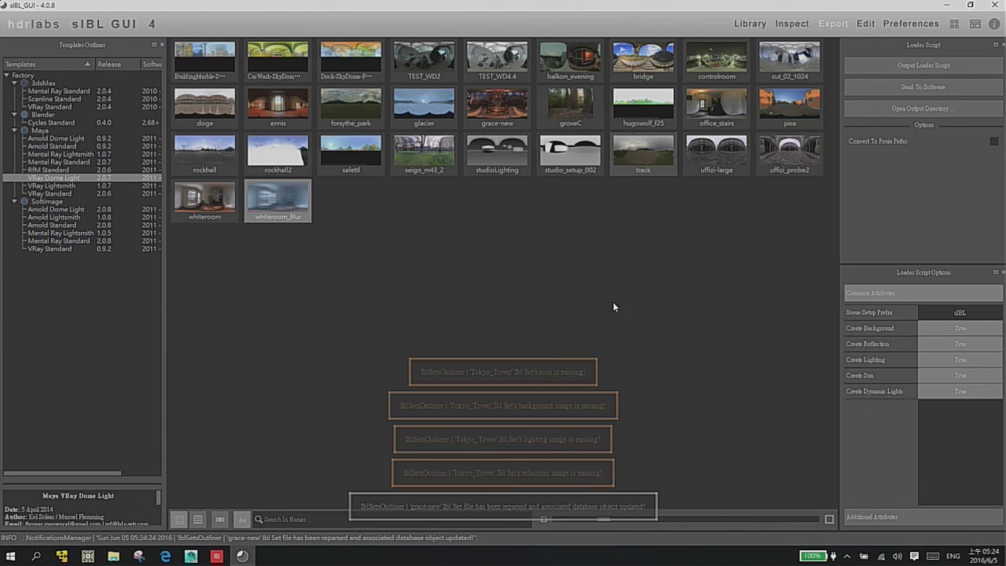
click(750, 23)
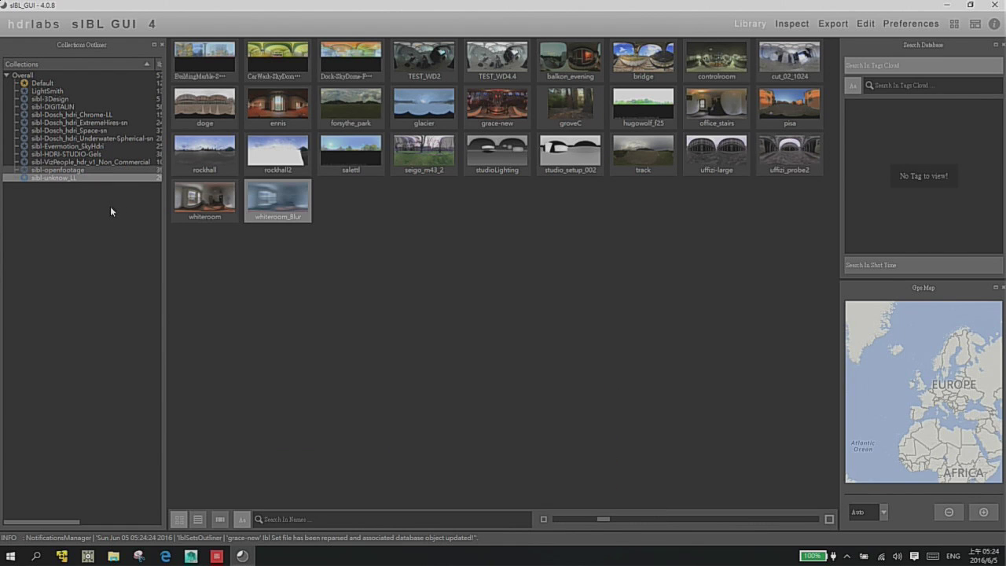
key(Up)
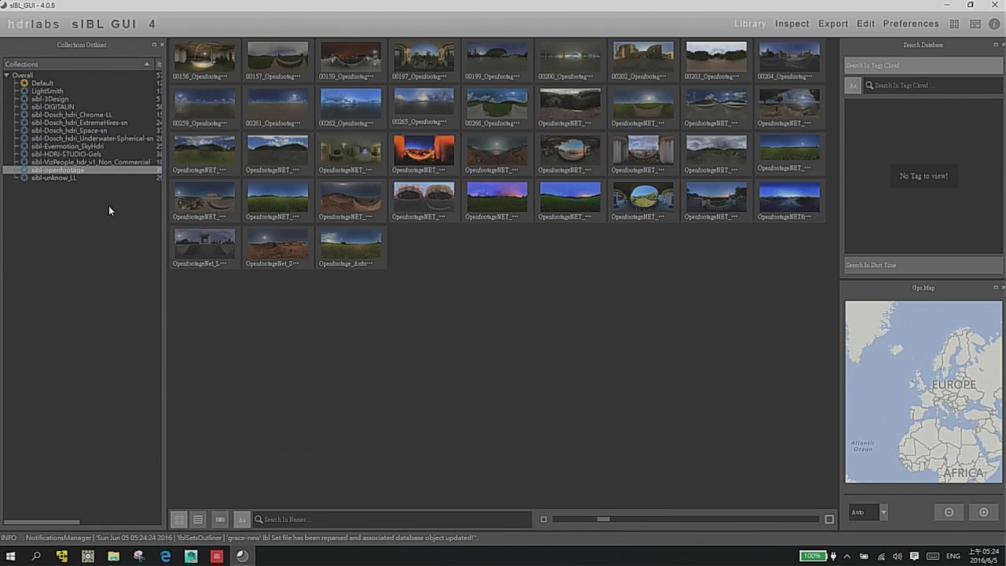
drag(603, 519, 686, 519)
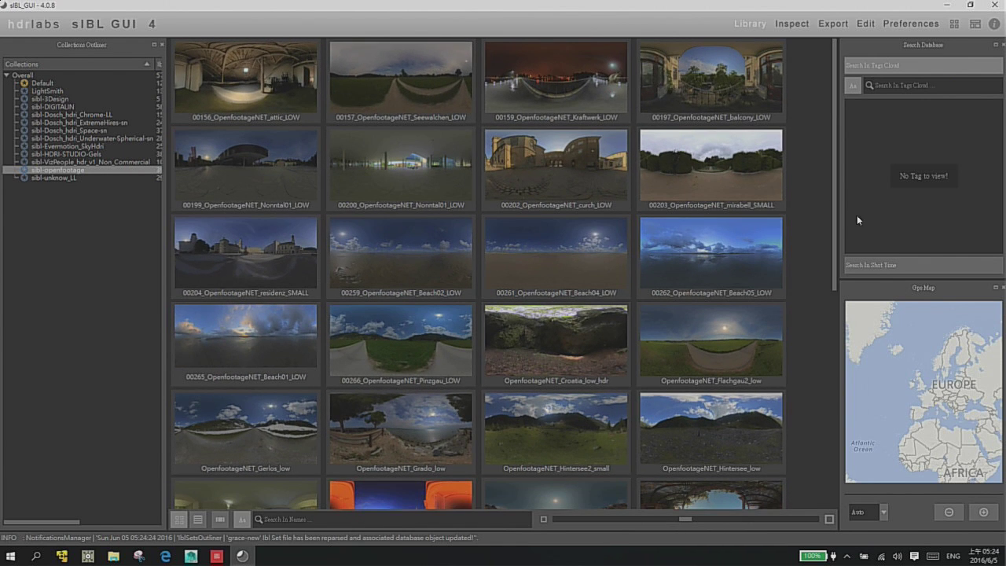
scroll(823, 422, down, 3)
scroll(822, 422, down, 2)
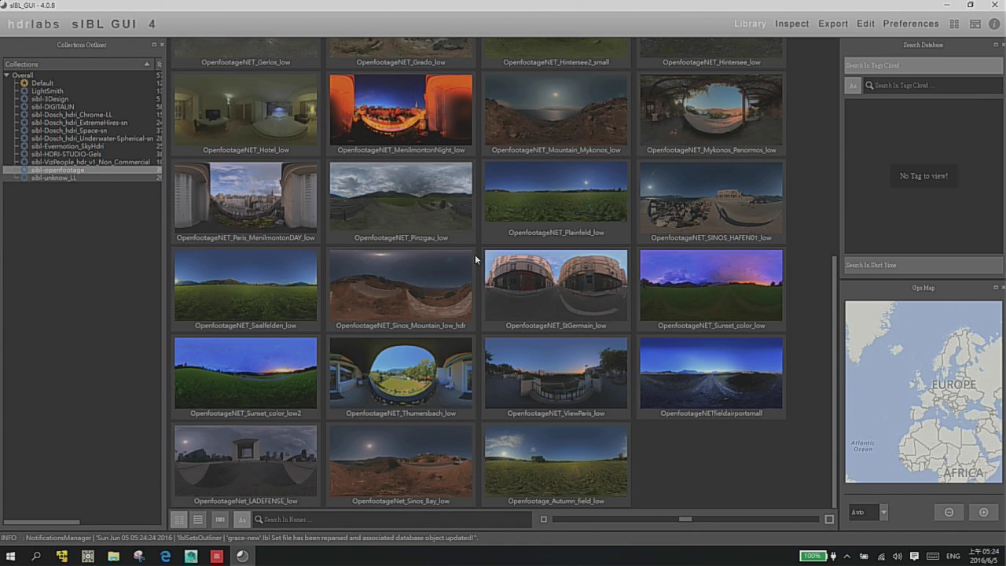
- Select whiteroom_Blur from the sibl-unknow_LL collection and send it to Maya with the VRay Dome Light template
key(Down)
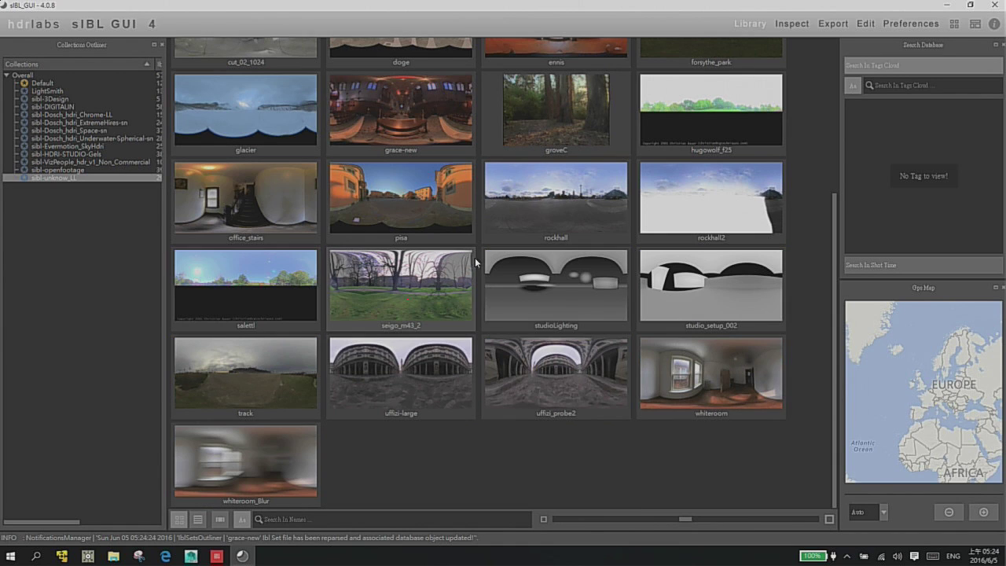
click(310, 445)
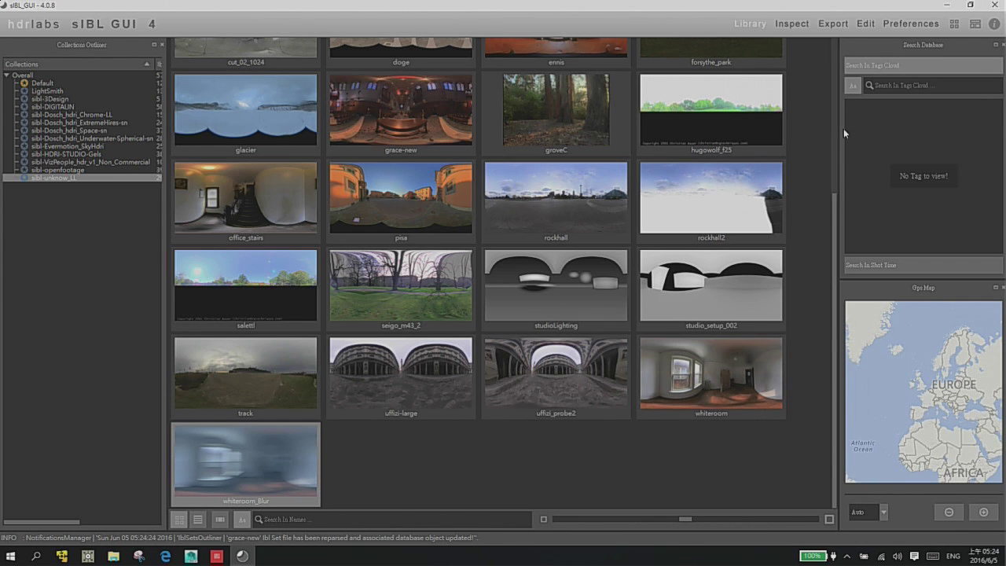
click(972, 6)
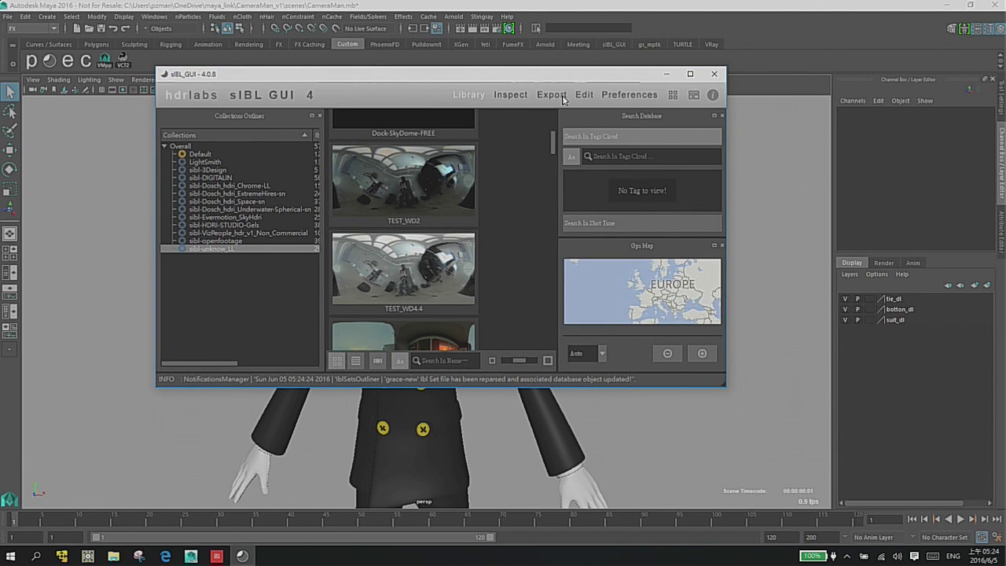
click(552, 94)
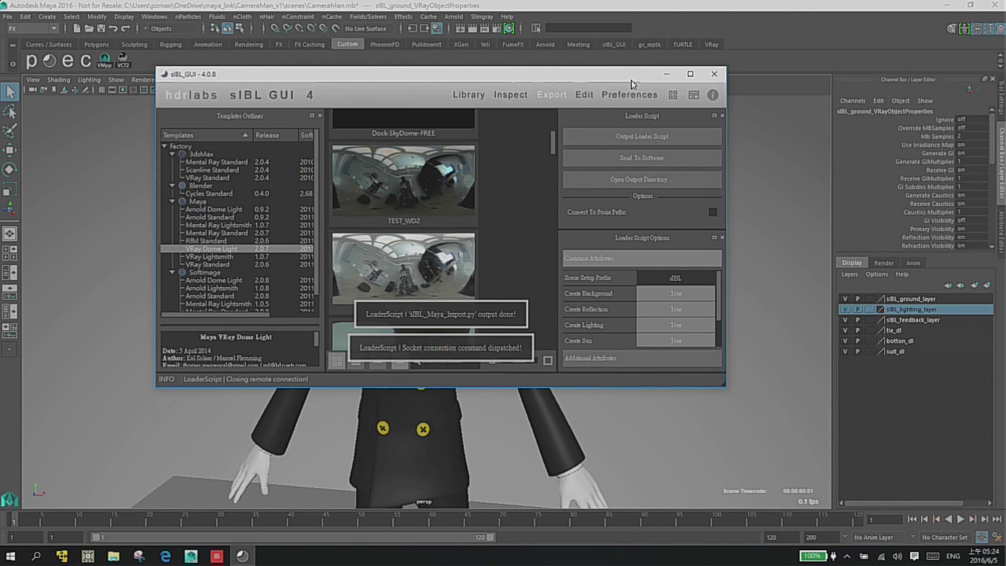
click(666, 73)
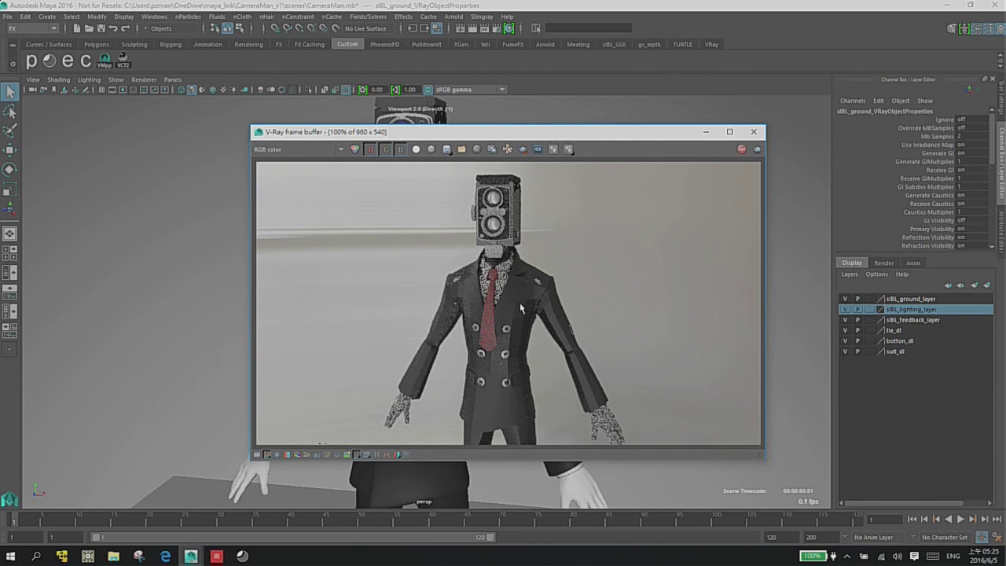
- Set the V-Ray render resolution to 500 x 500 with Maintain Width/Height Ratio turned off
drag(649, 139, 845, 184)
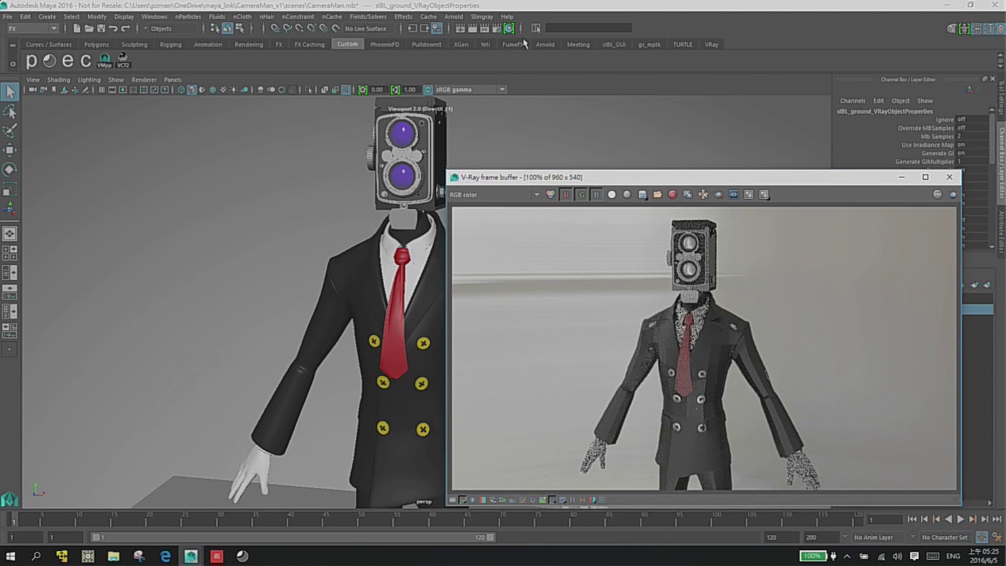
click(497, 29)
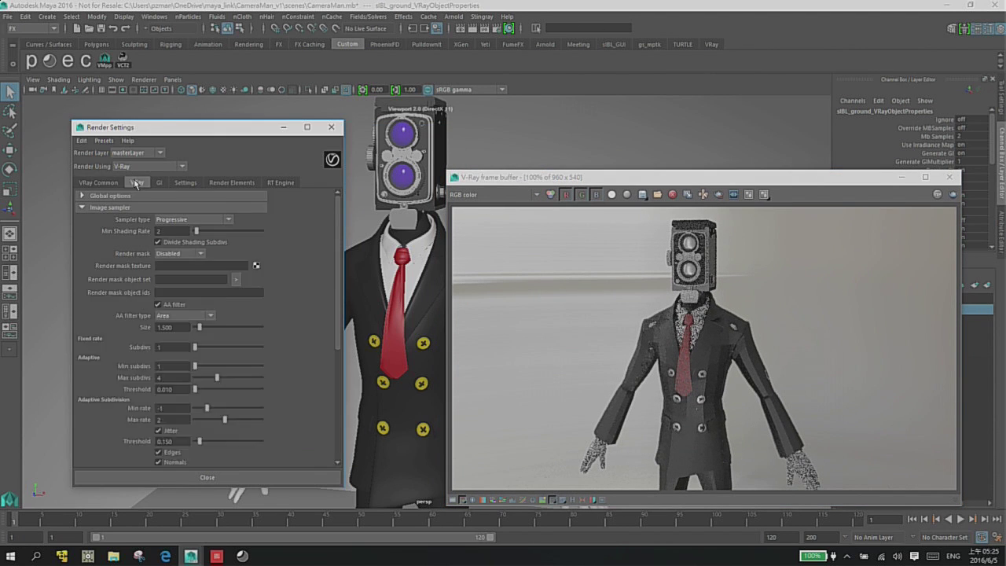
scroll(165, 308, down, 5)
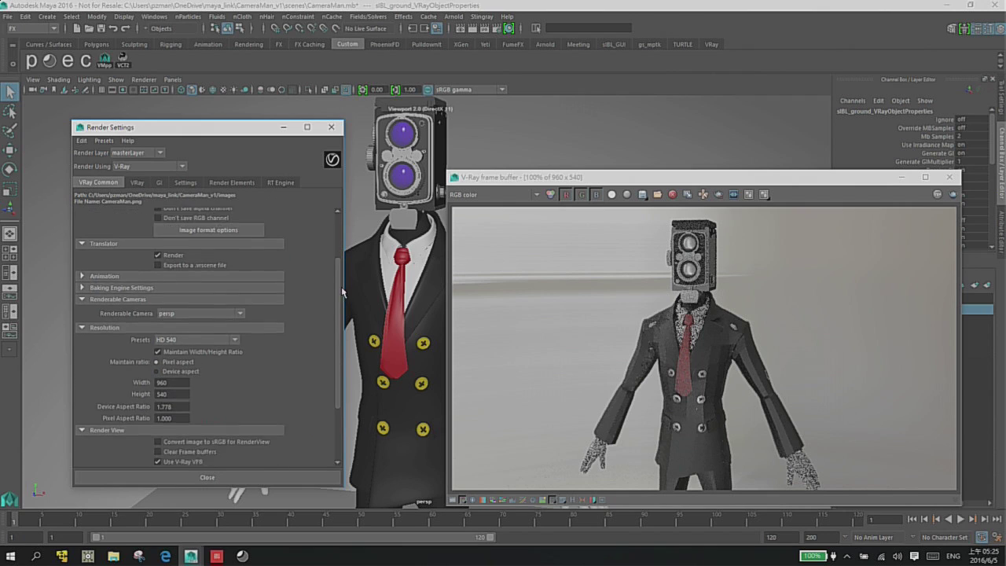
click(176, 285)
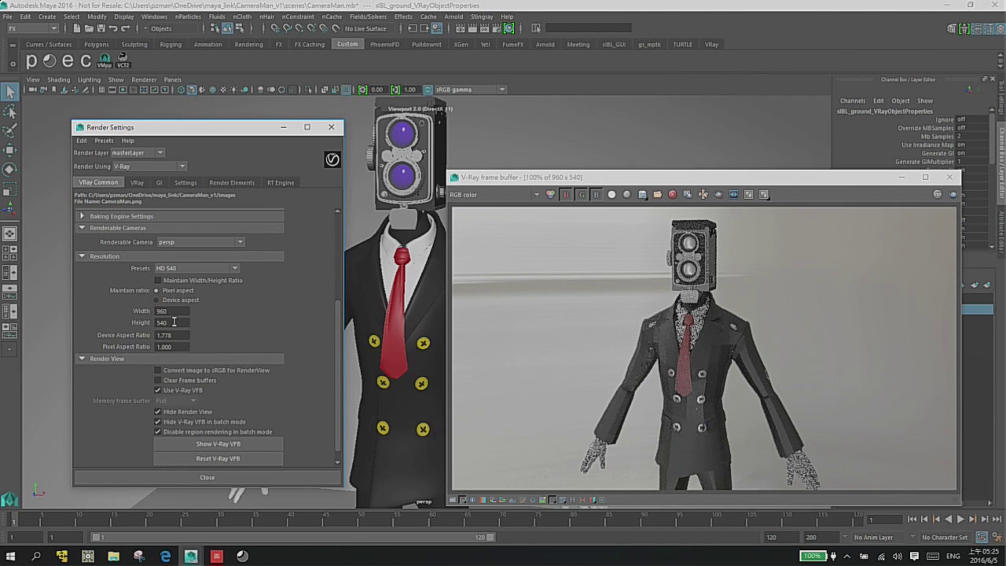
double_click(176, 311)
text(500)
double_click(177, 323)
text(500)
- Review the V-Ray system, global options and image sampler settings, and close the render settings
click(196, 183)
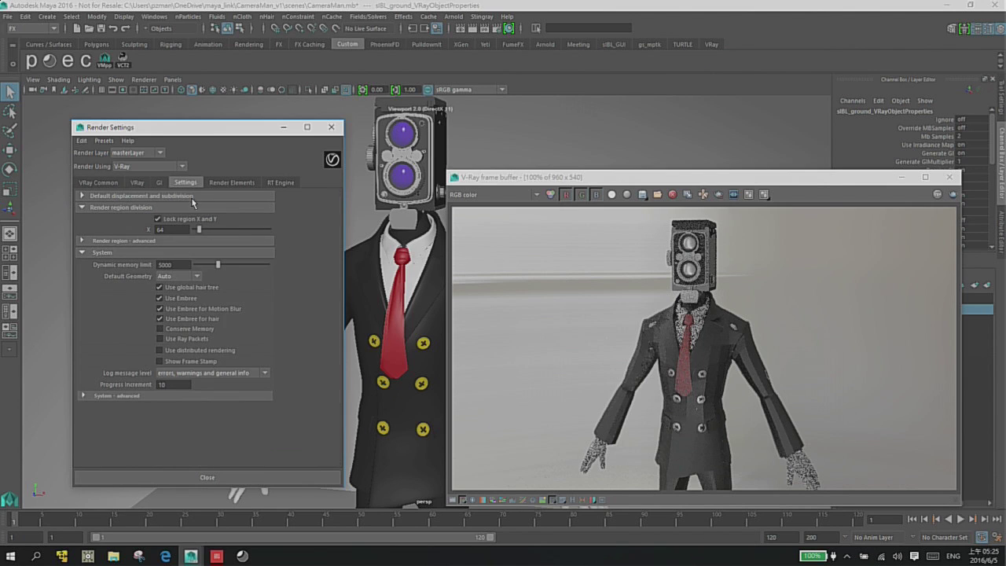
click(139, 184)
click(150, 198)
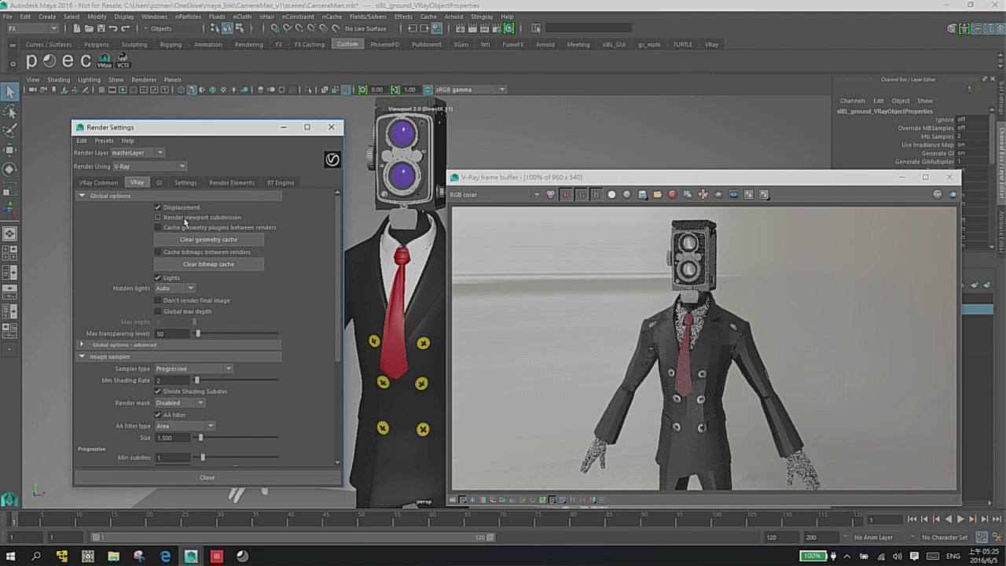
drag(338, 240, 338, 333)
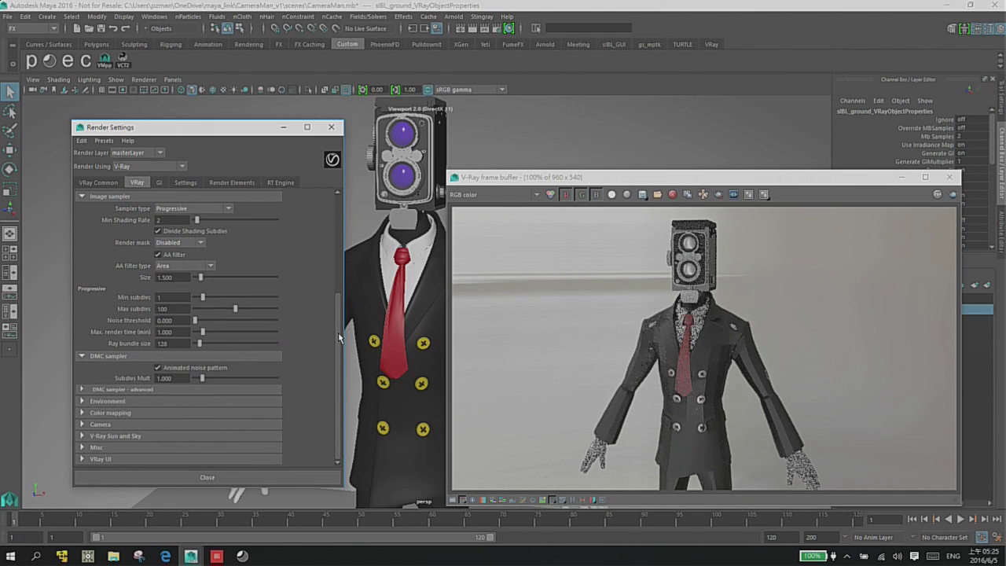
click(331, 127)
- Render the scene again in the V-Ray frame buffer at the 500 x 500 size
drag(577, 180, 525, 134)
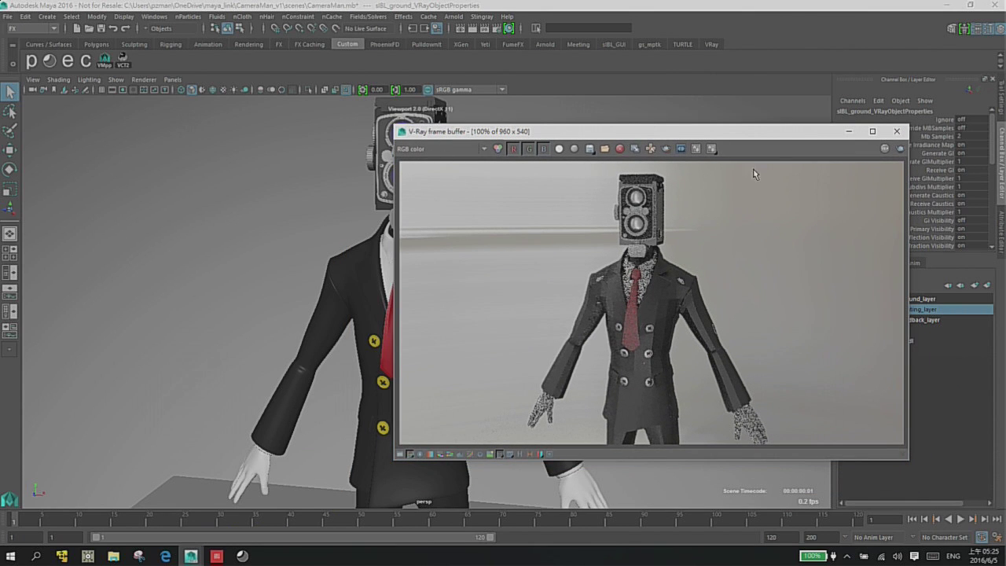
click(901, 150)
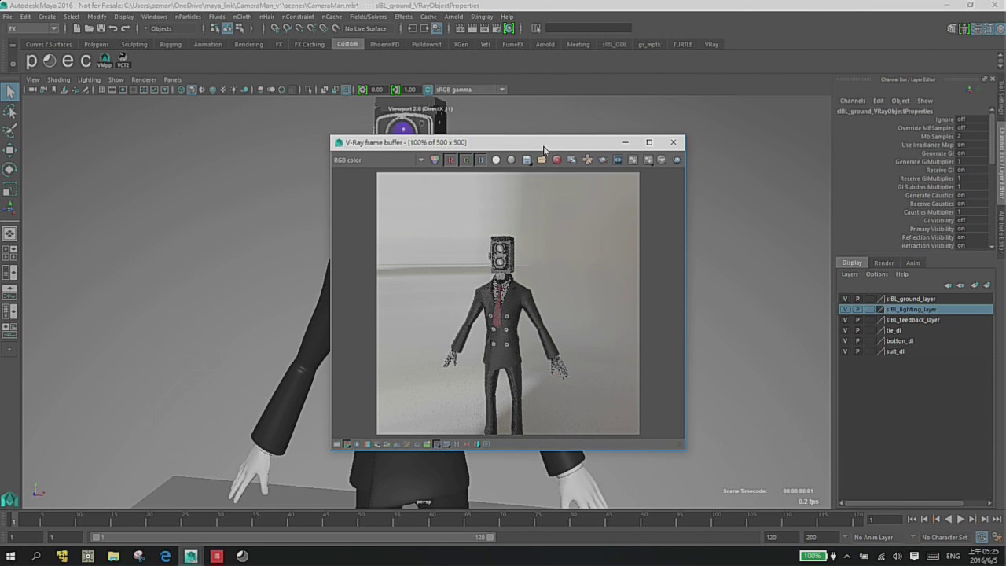
drag(540, 147, 606, 118)
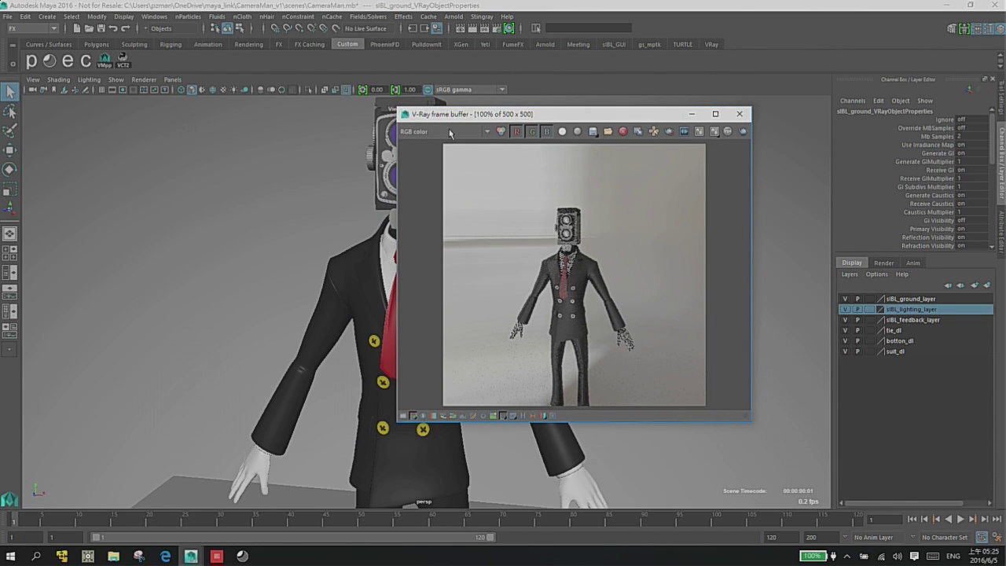
- Show the frame buffer's color corrections and render history, dismiss the lens effects, and select the 500x500 history entry
click(403, 417)
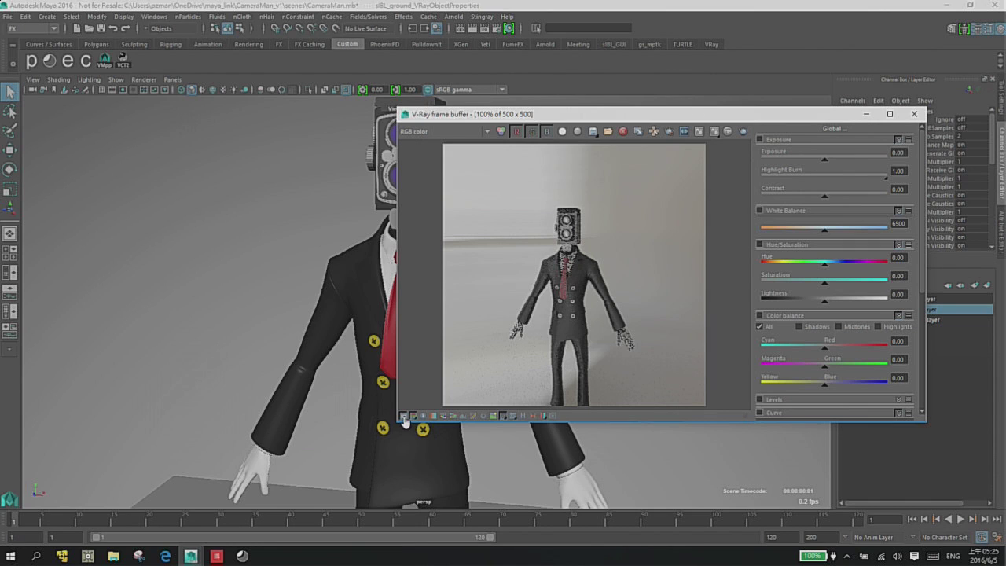
click(552, 416)
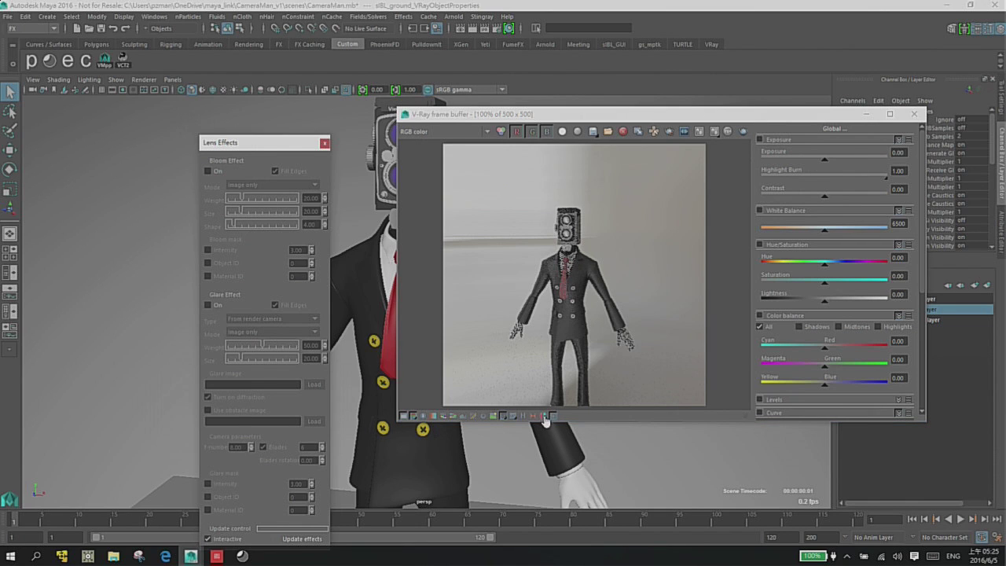
click(519, 416)
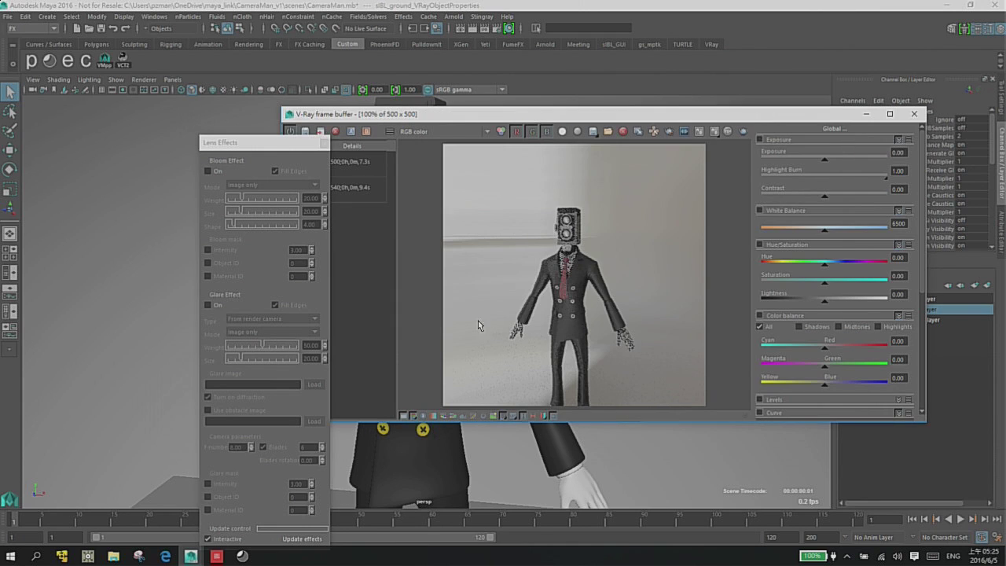
click(324, 143)
drag(414, 120, 647, 165)
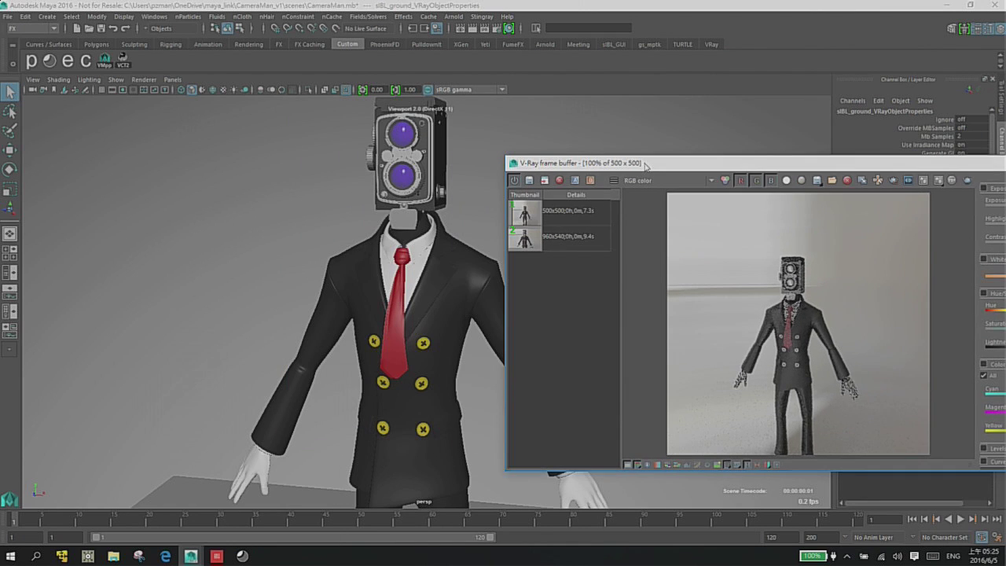
click(563, 236)
click(563, 210)
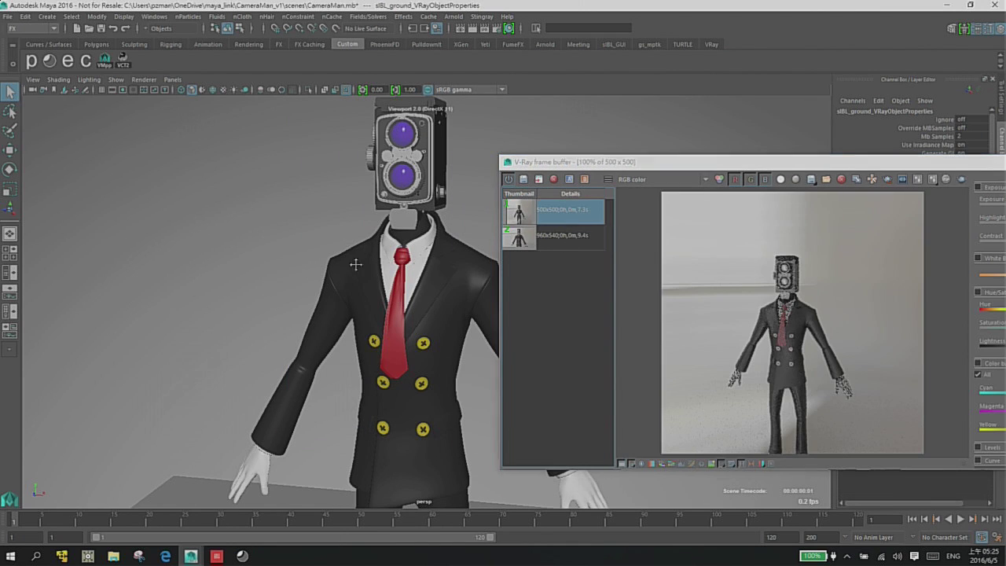
- Frame the character's head and chest closely in the perspective view and display the camera's resolution gate
alt+middle_drag(356, 265, 353, 331)
alt+right_drag(353, 331, 597, 324)
alt+middle_drag(383, 268, 423, 243)
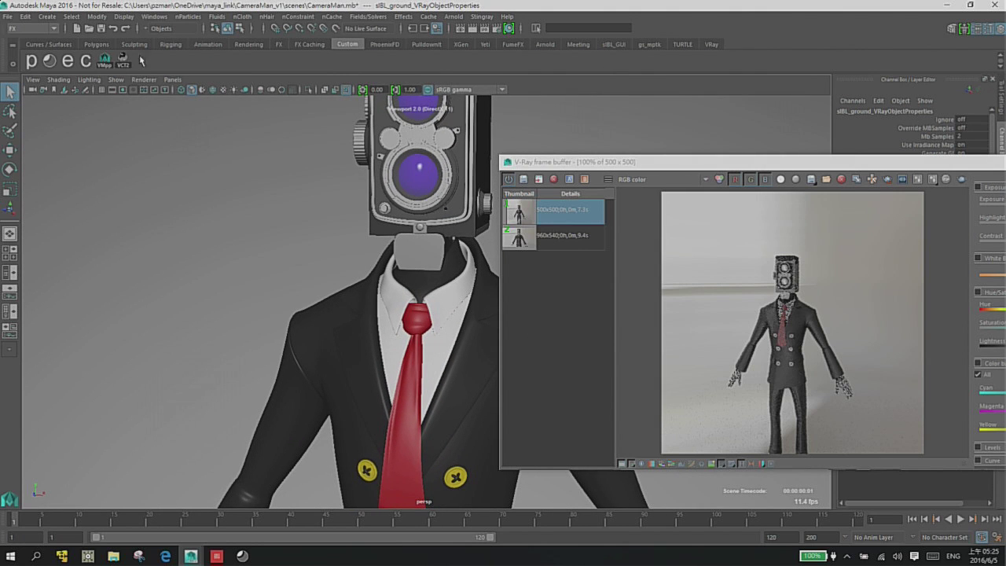
click(32, 80)
mouse_move(149, 239)
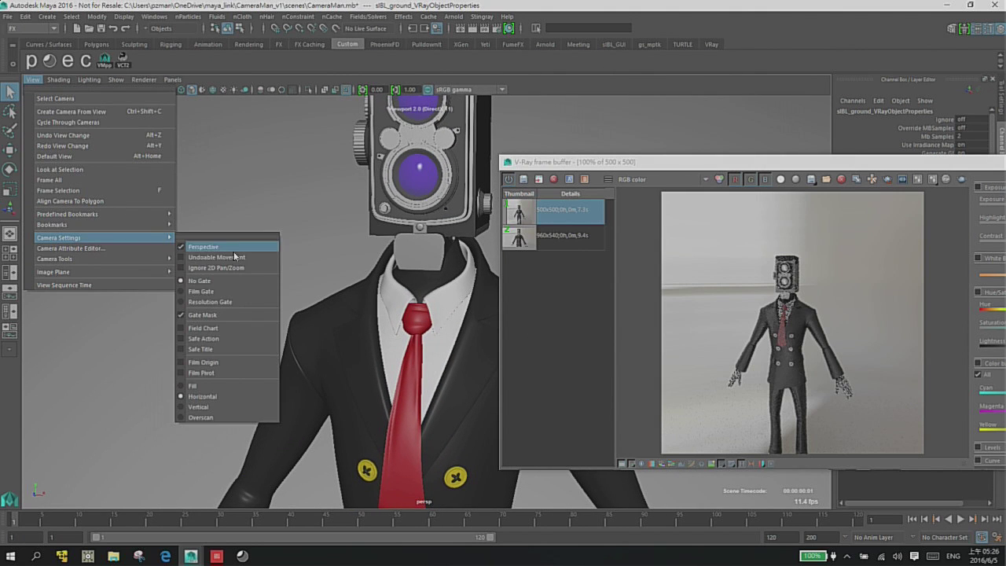
click(211, 302)
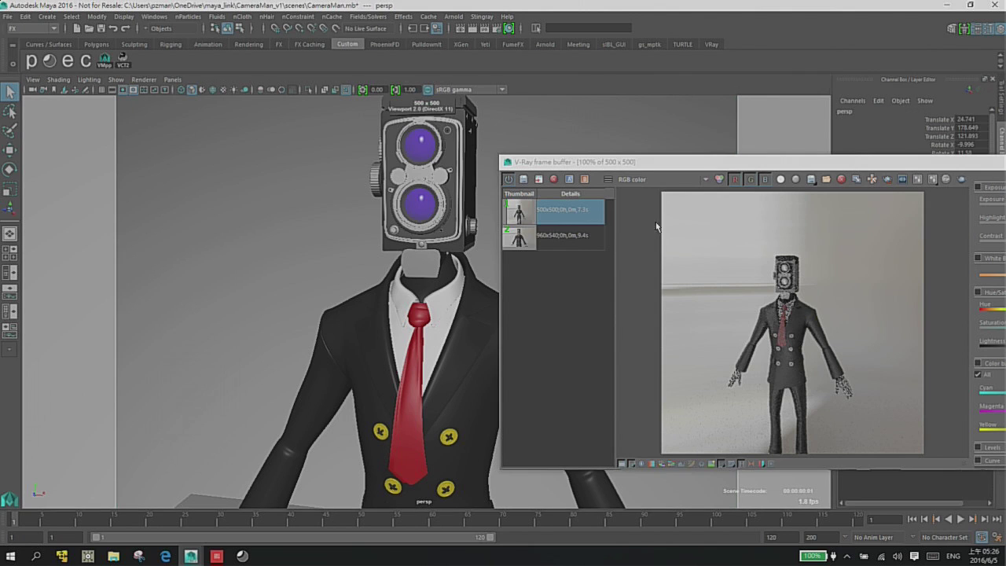
- Set the perspective camera's gate mask to full opacity (1.000) and its mask color to black in the display options
key(ctrl+a)
drag(717, 163, 278, 120)
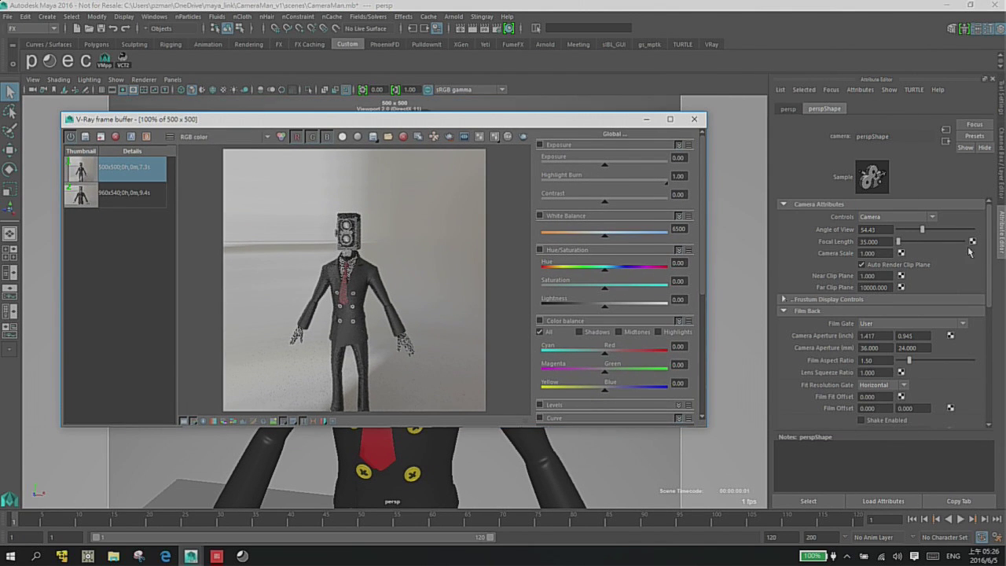
scroll(974, 371, down, 5)
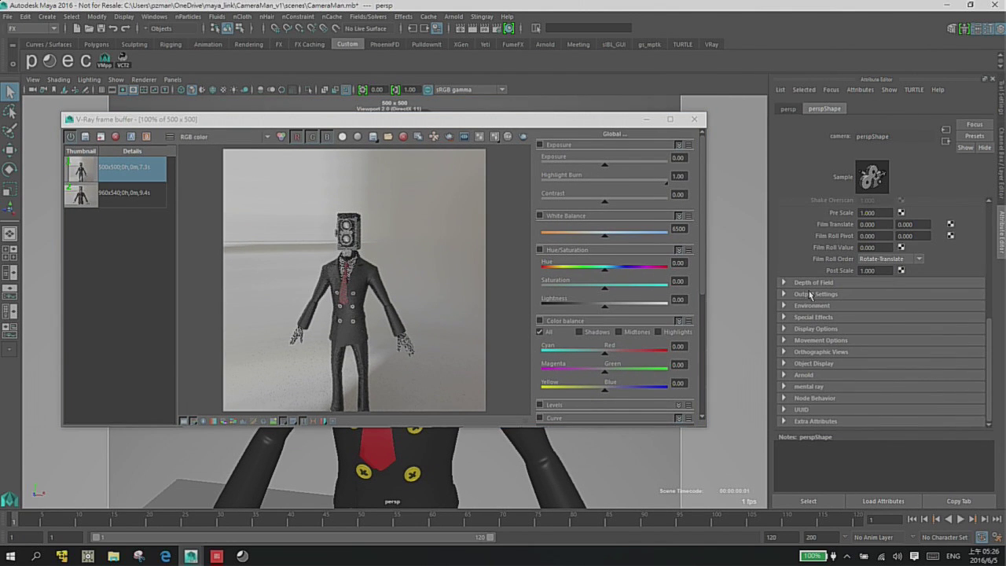
click(815, 328)
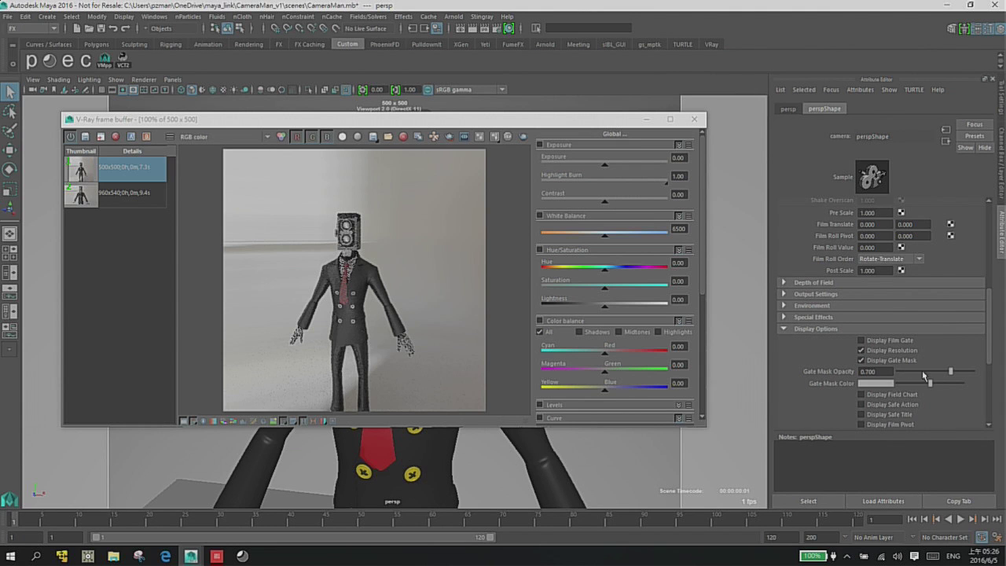
drag(917, 383, 898, 382)
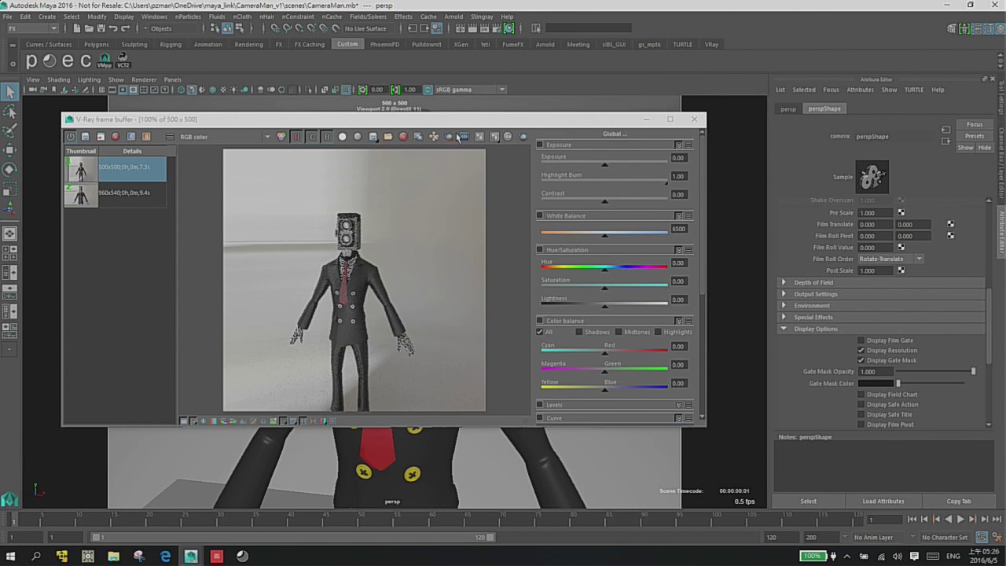
- Frame the character's suit and tie closely in the perspective view and render that view in the V-Ray frame buffer
drag(410, 123, 826, 172)
alt+middle_drag(424, 186, 387, 159)
alt+right_drag(388, 160, 423, 168)
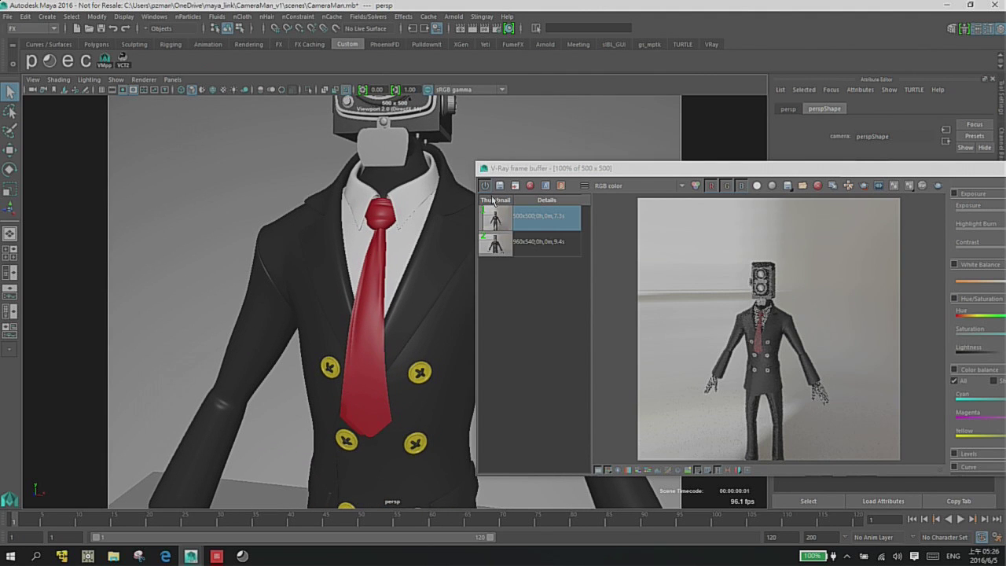
drag(668, 169, 515, 137)
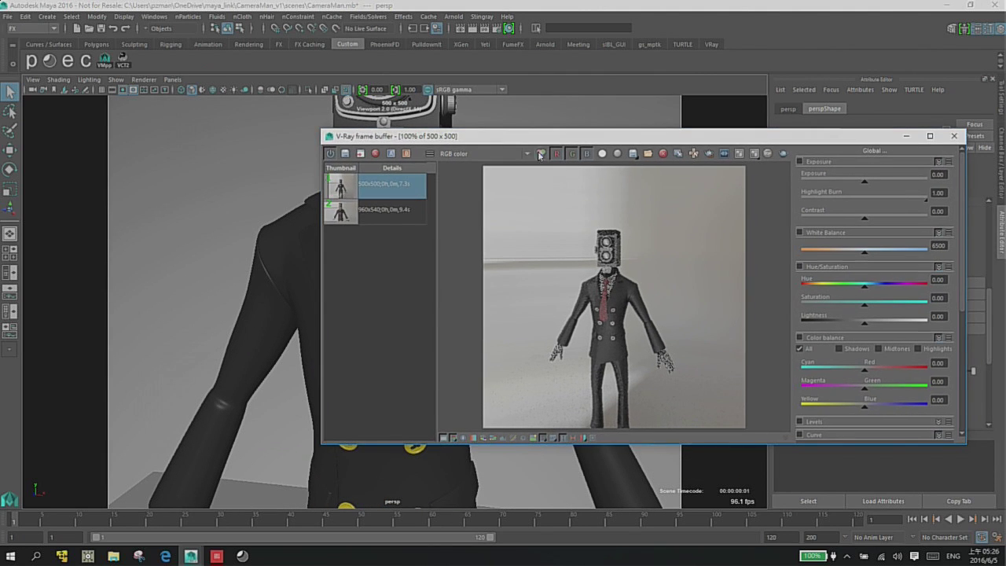
click(783, 153)
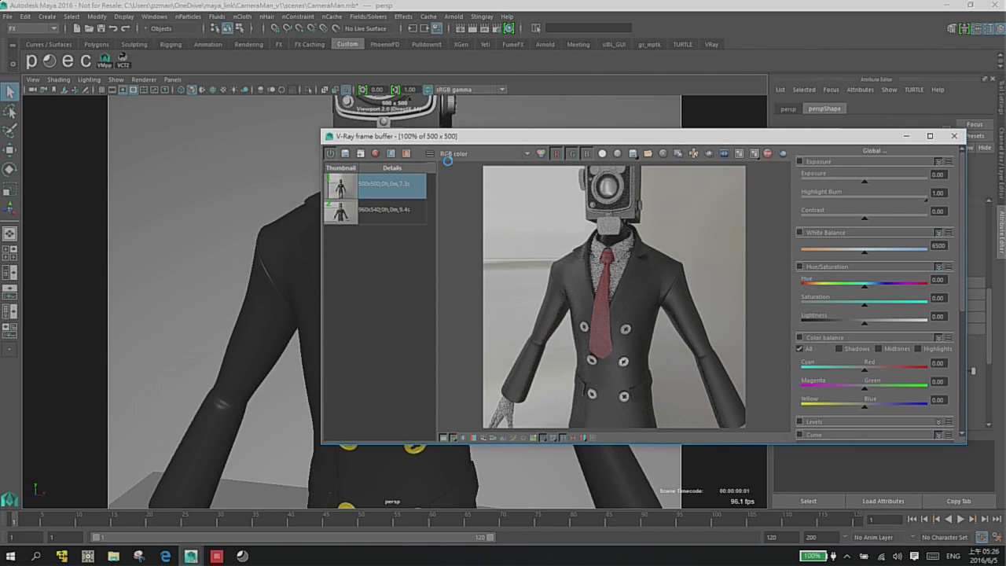
- Put the V-Ray frame buffer away, open Hypershade and bring up the SigerShaders V-Ray material preset library
drag(519, 136, 601, 130)
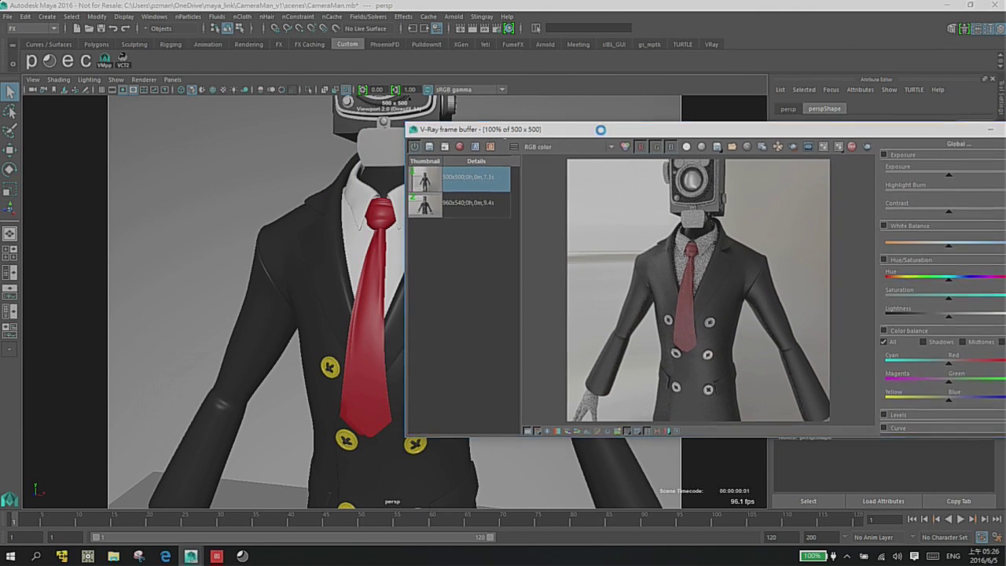
drag(784, 131, 513, 124)
click(769, 118)
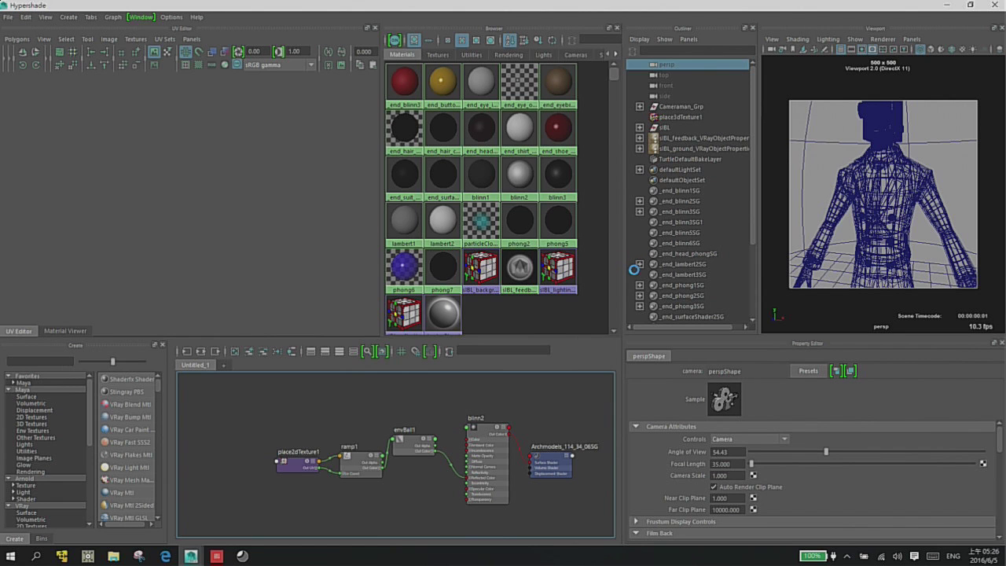
click(948, 5)
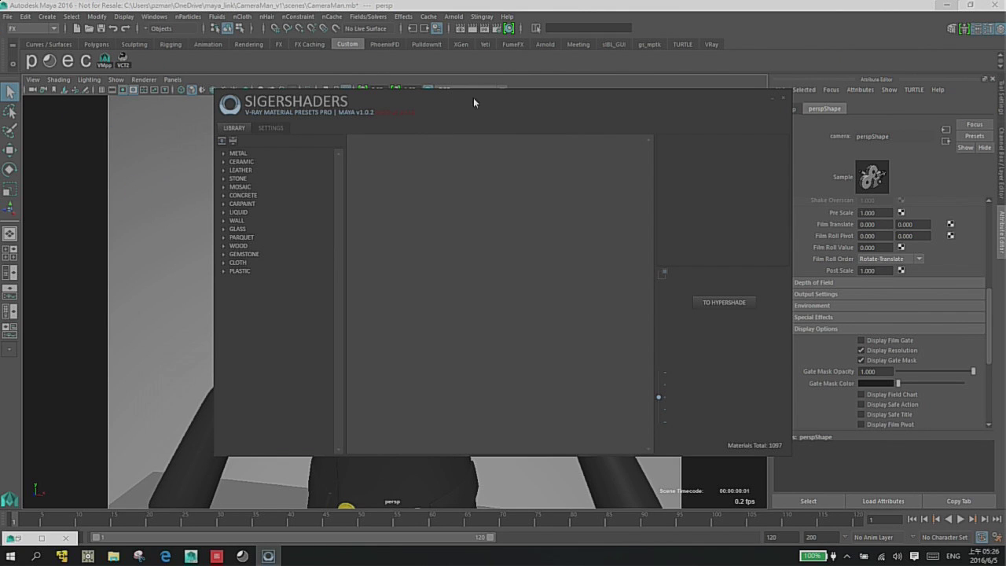
- Browse the SigerShaders metal presets and send the smooth Brass Golden preset to Hypershade
click(299, 154)
click(319, 163)
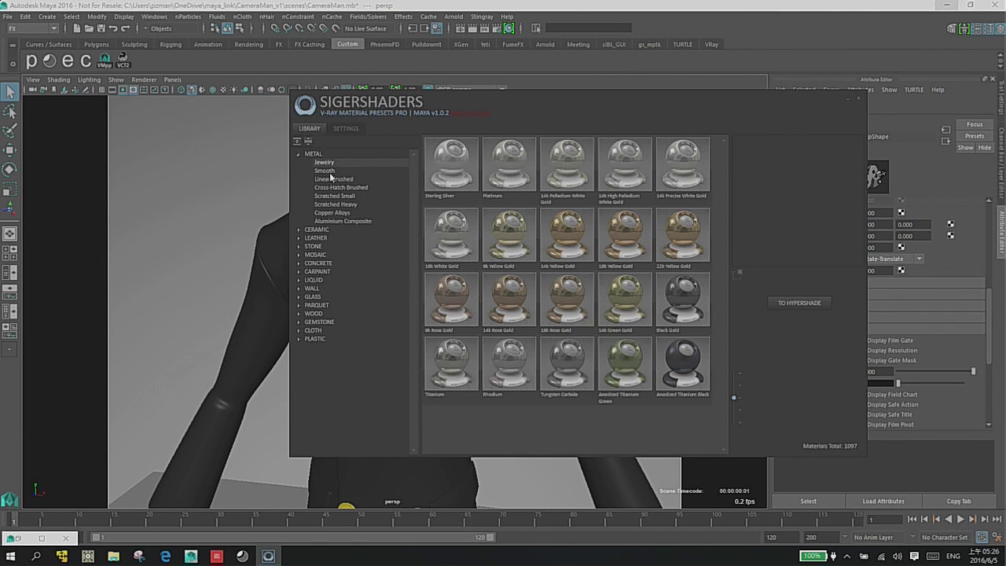
click(328, 178)
click(335, 204)
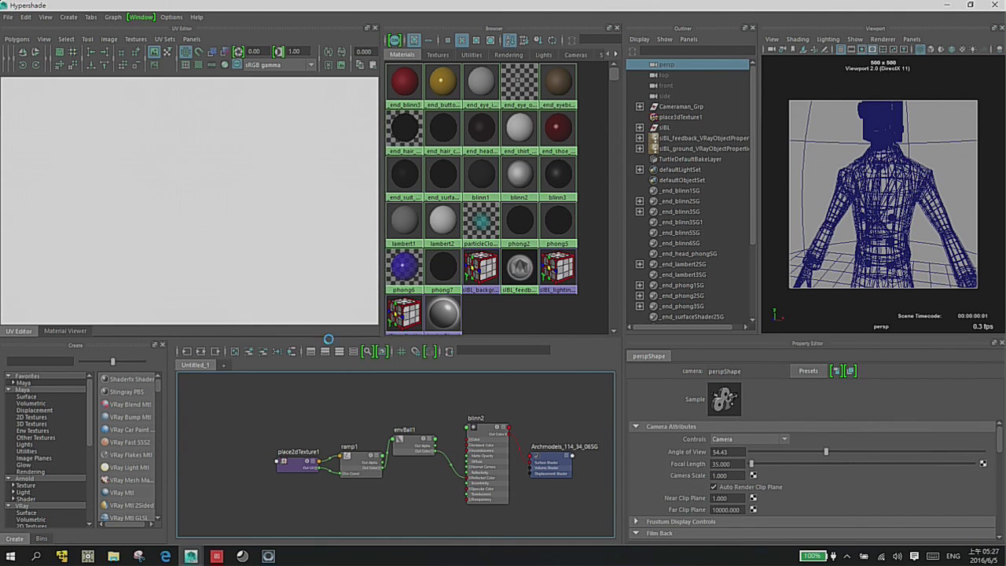
click(268, 555)
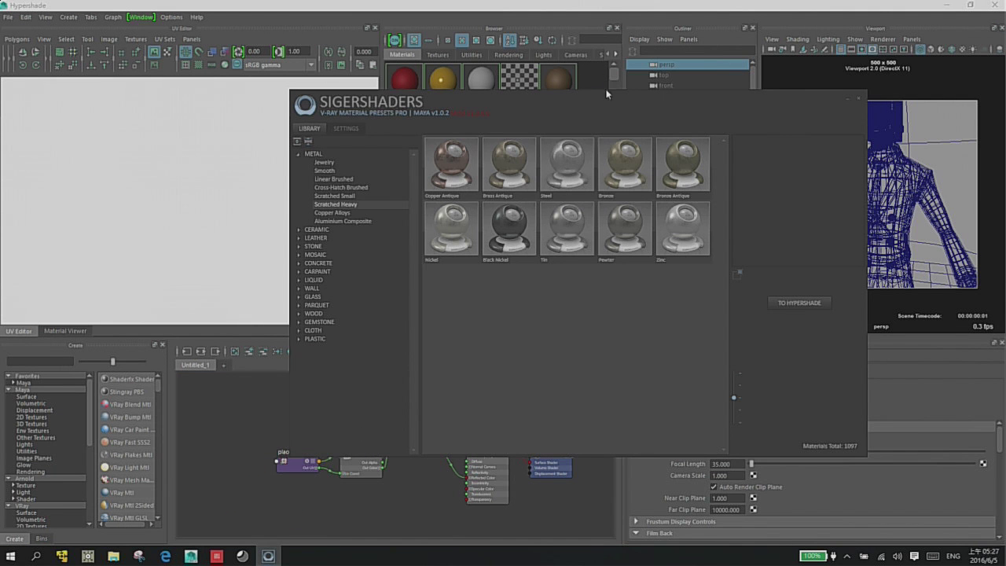
click(325, 169)
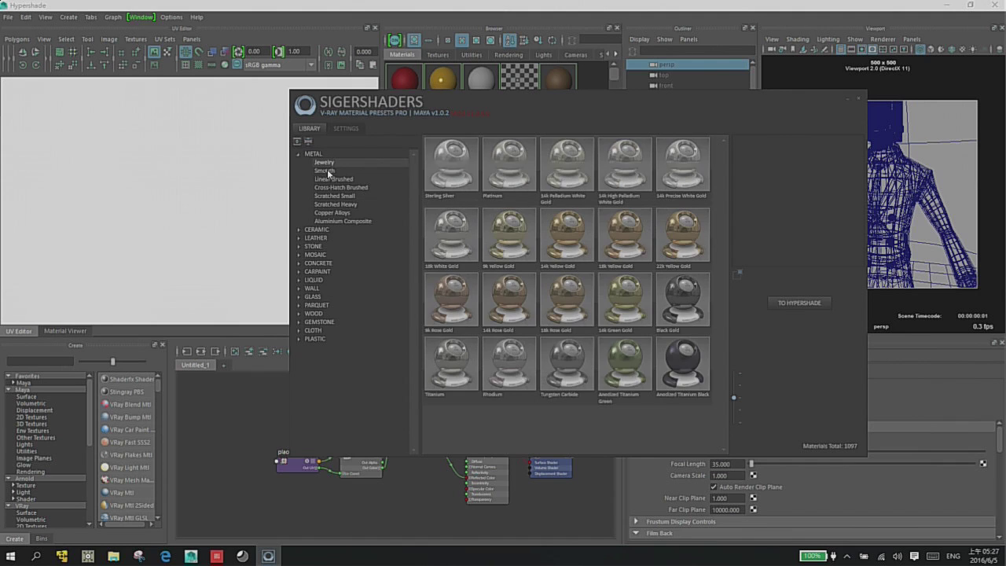
click(516, 230)
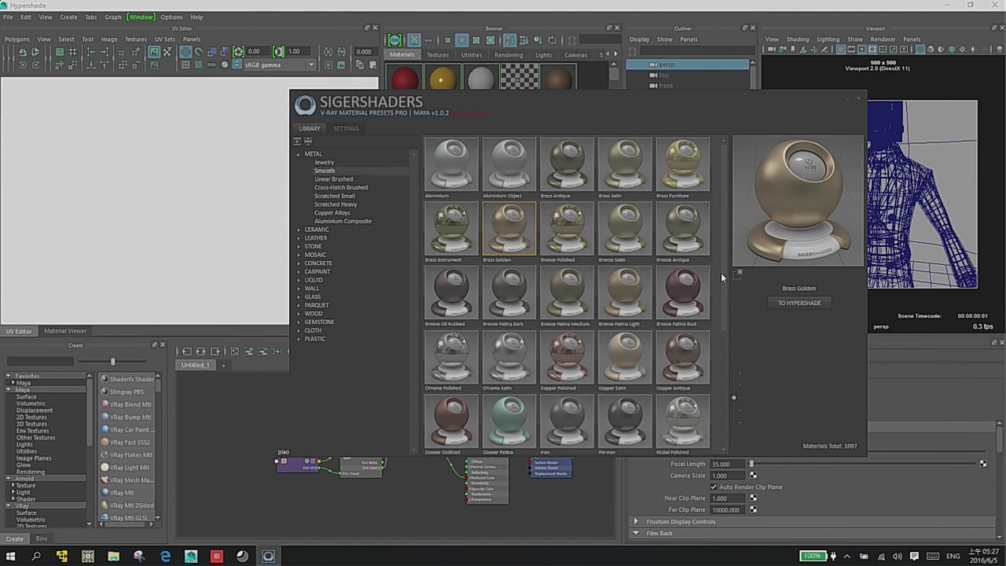
click(626, 289)
drag(723, 252, 687, 199)
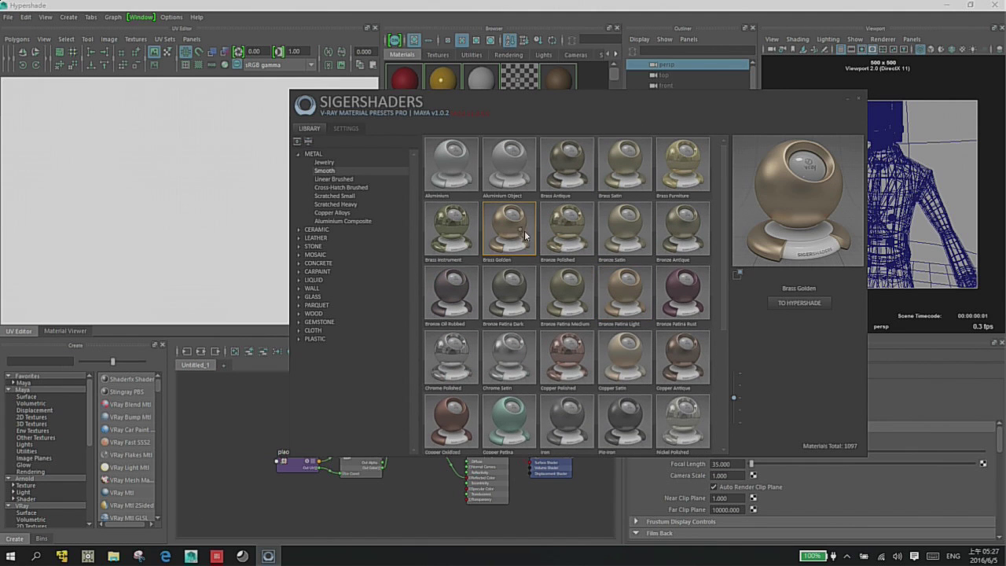
click(806, 304)
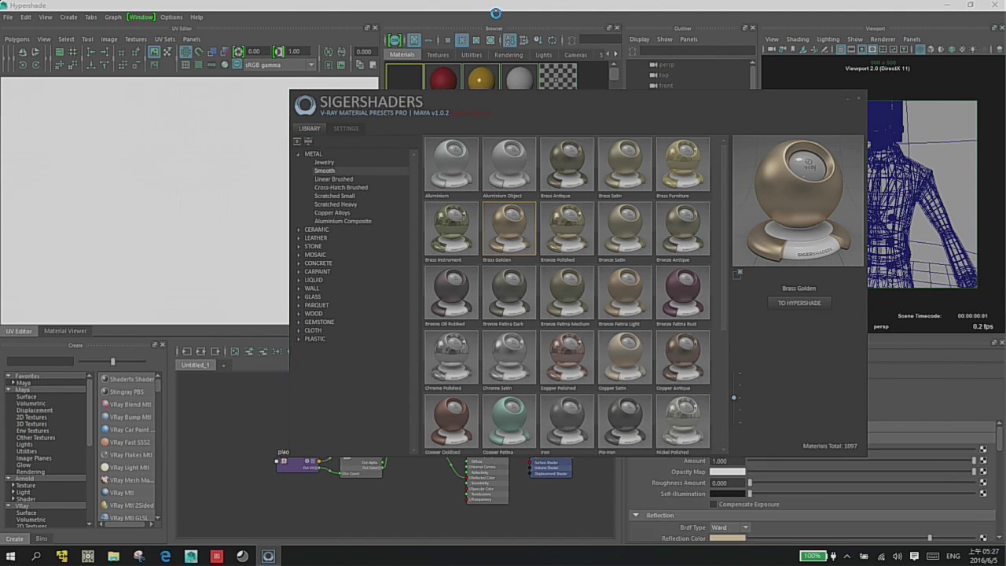
click(481, 9)
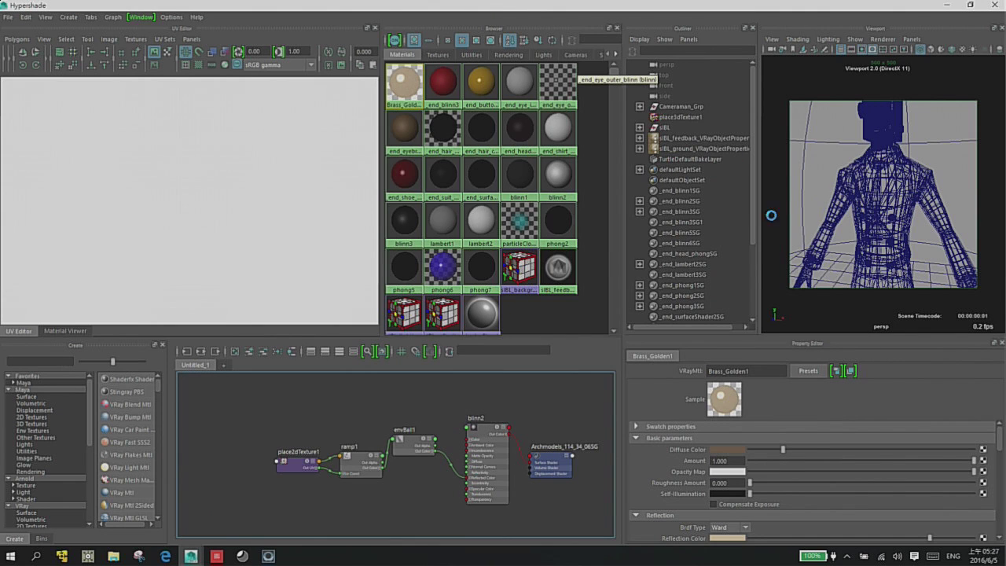
- Select the six button objects inside suit_grp and assign the Brass Golden material to them
click(640, 106)
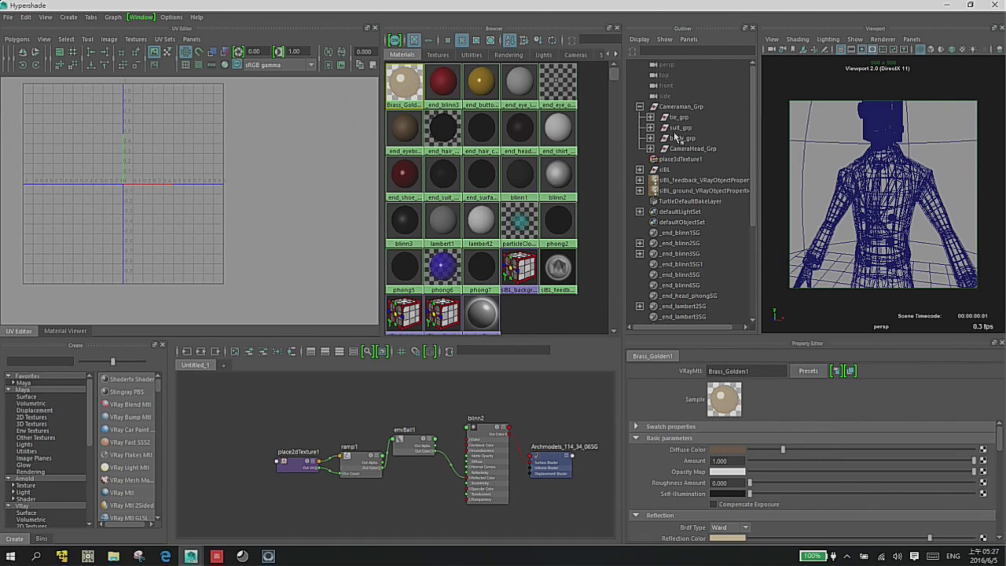
click(651, 127)
drag(695, 138, 692, 191)
right_drag(410, 82, 399, 22)
scroll(212, 177, up, 5)
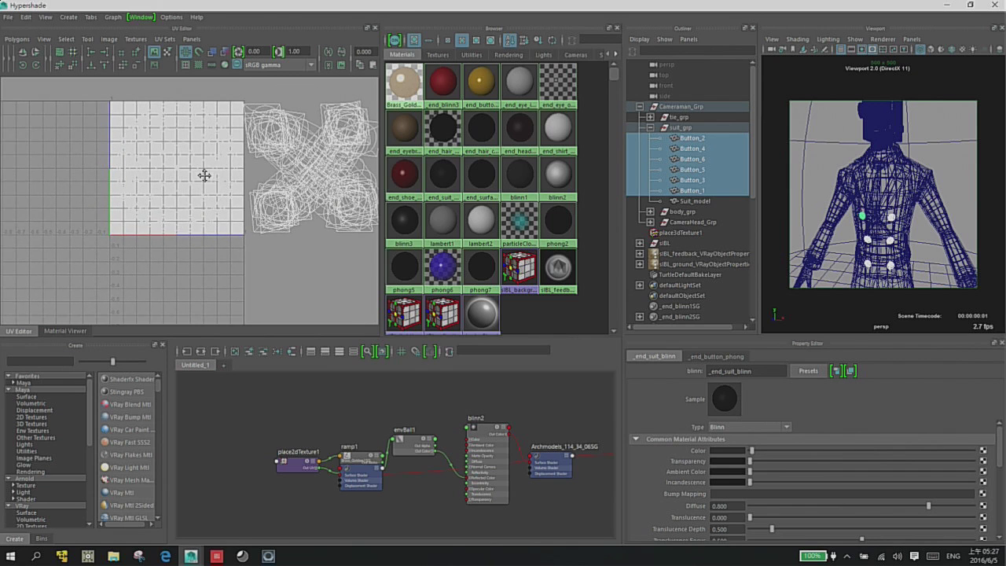
- Return to SigerShaders and look through the smooth metal, PVC plastic and Silk Simple cloth presets
click(268, 556)
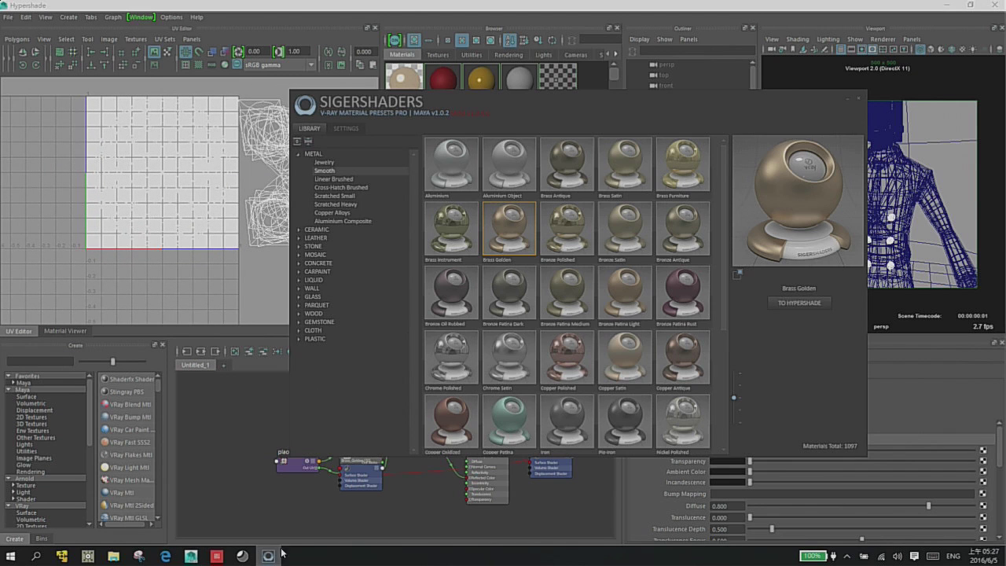
drag(723, 169, 736, 275)
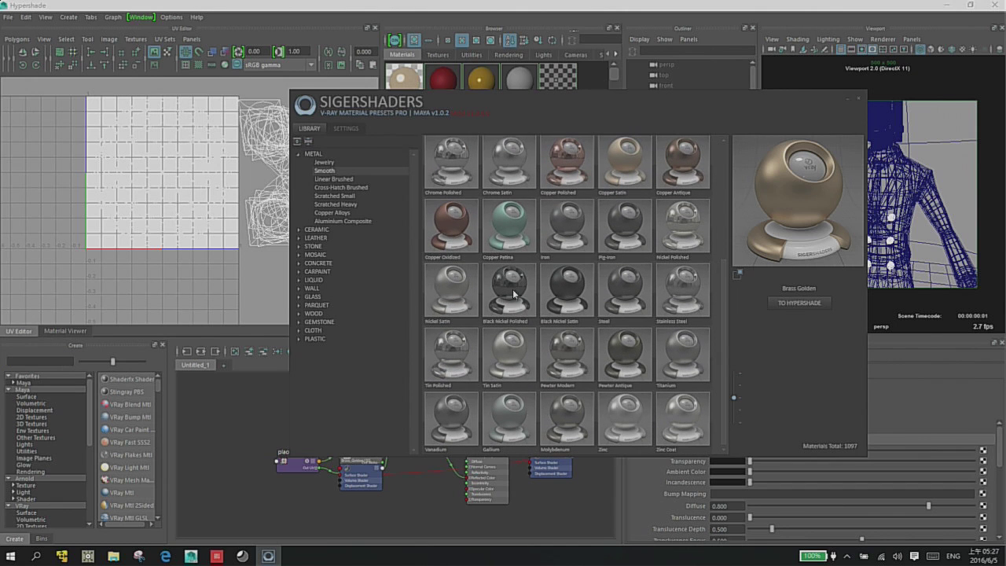
click(299, 338)
click(320, 346)
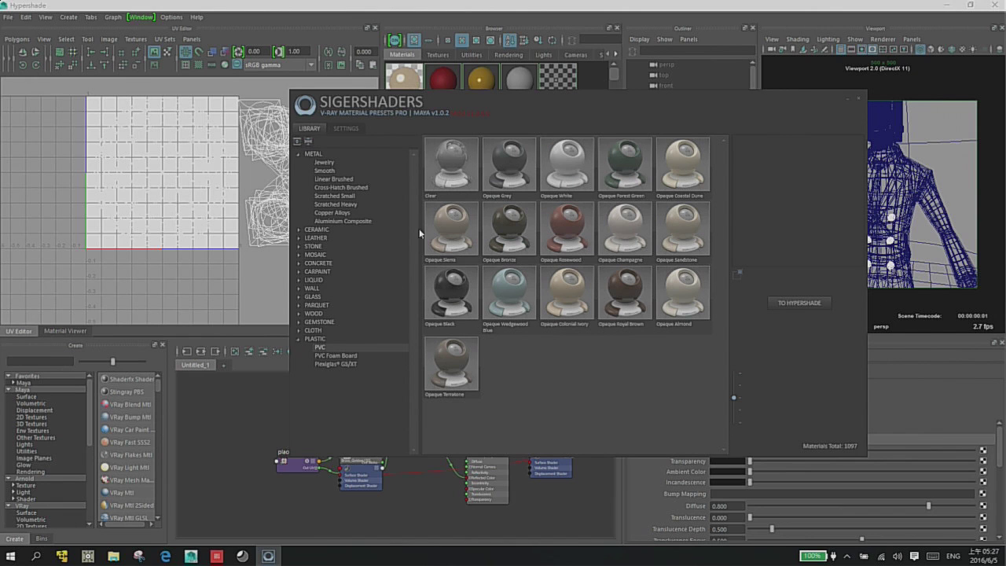
click(299, 331)
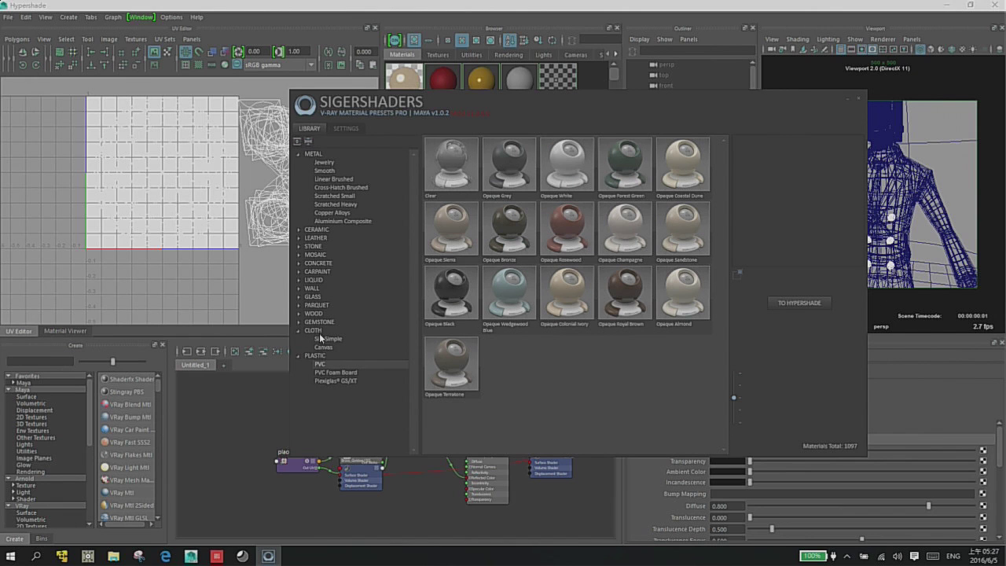
click(335, 339)
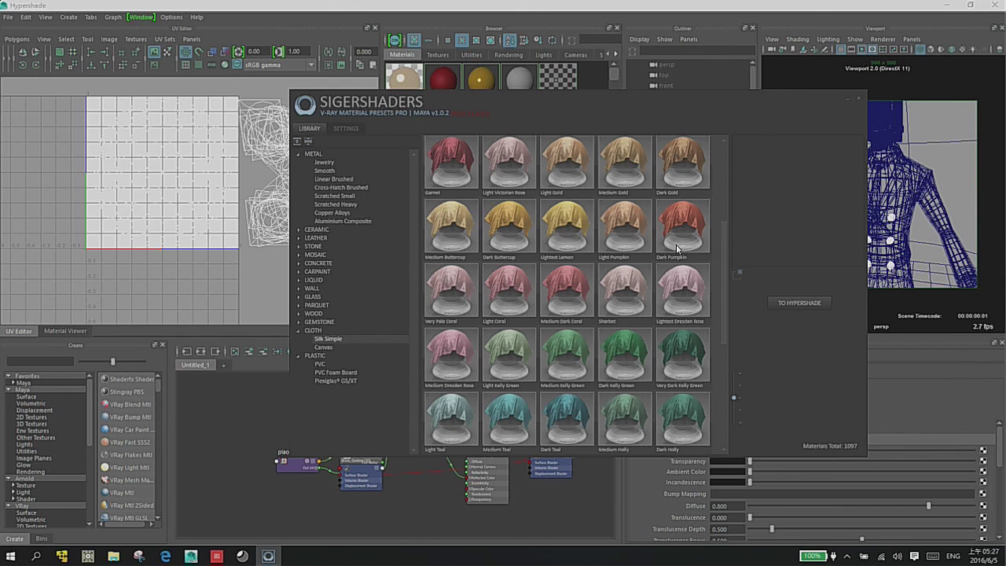
- Compare the Canvas cloth presets with larger thumbnails, inspect Canvas 9 enlarged, and send Canvas 9 to Hypershade
click(324, 346)
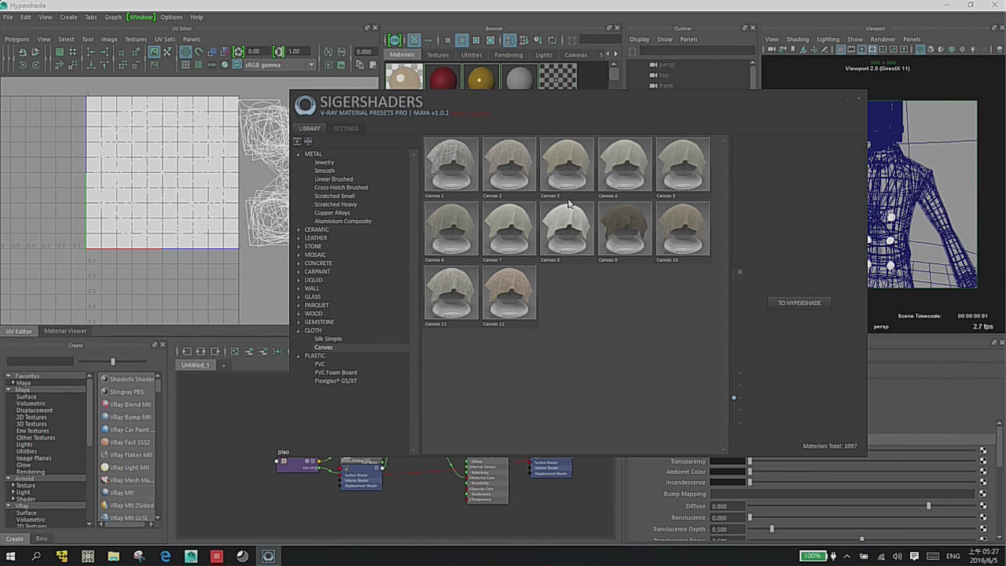
click(512, 165)
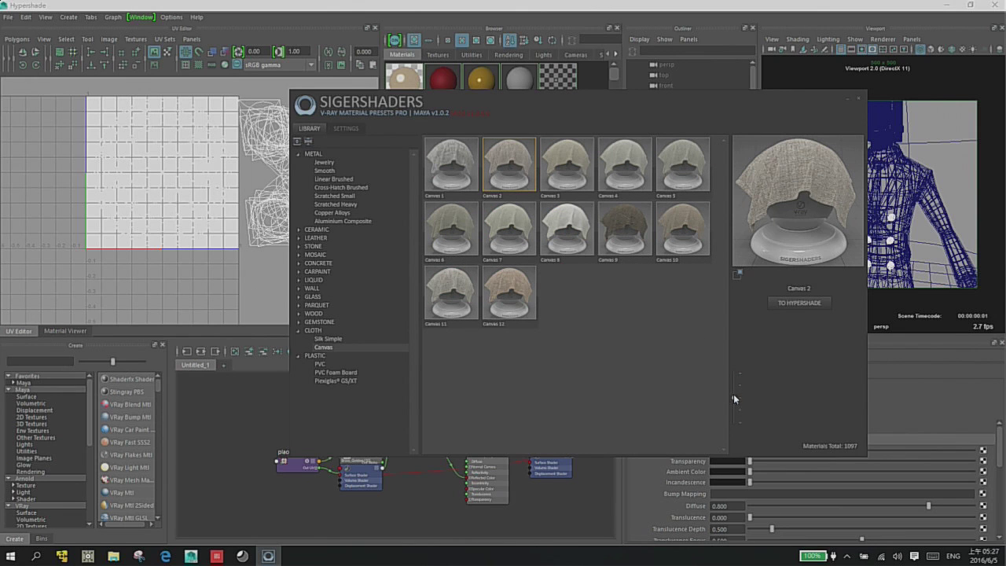
drag(733, 395, 734, 386)
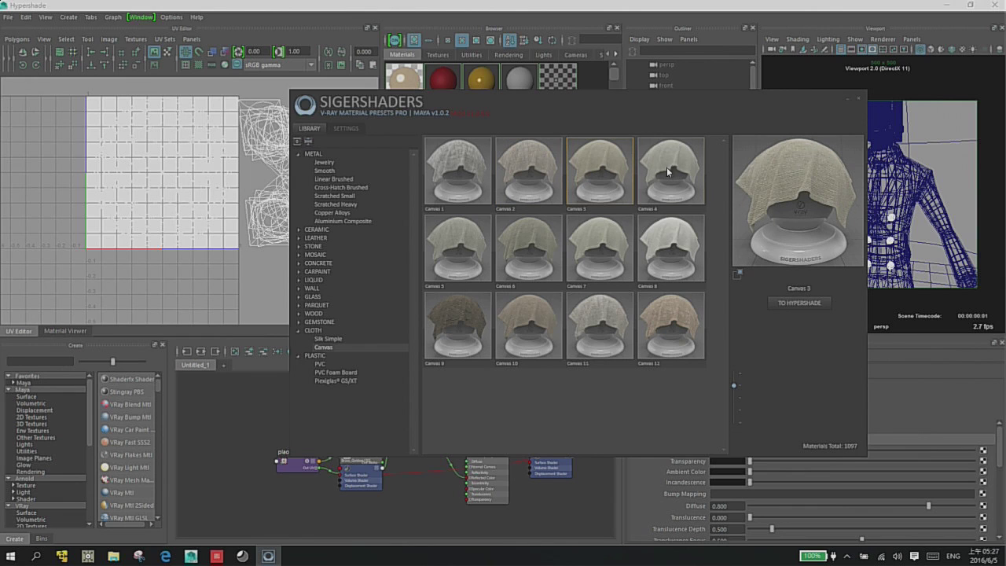
click(597, 164)
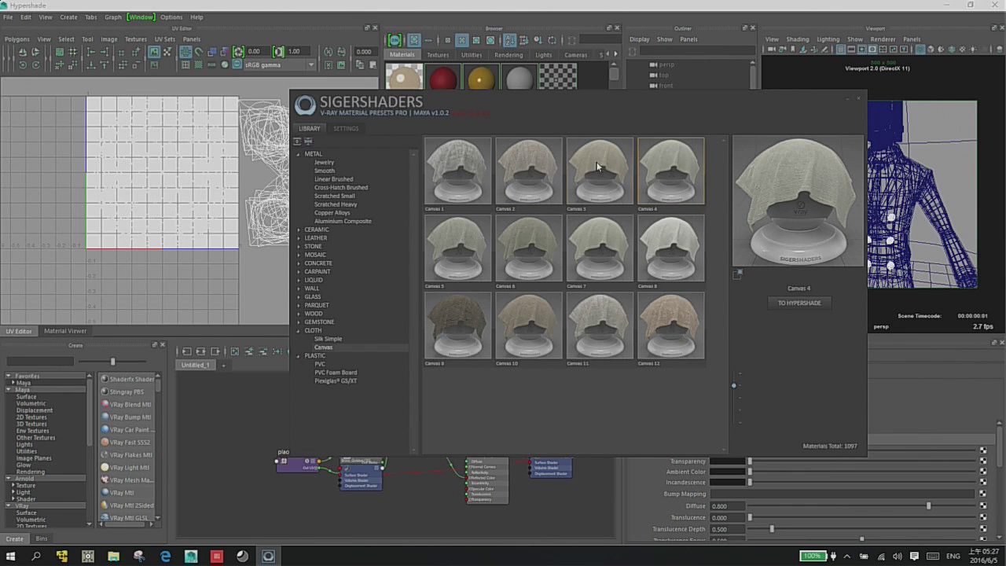
click(522, 250)
click(459, 319)
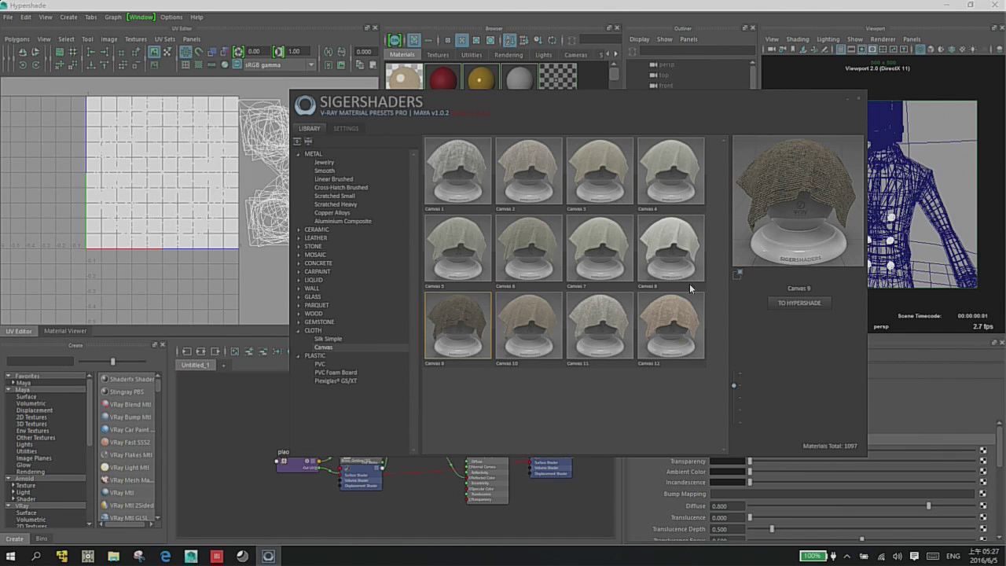
click(810, 192)
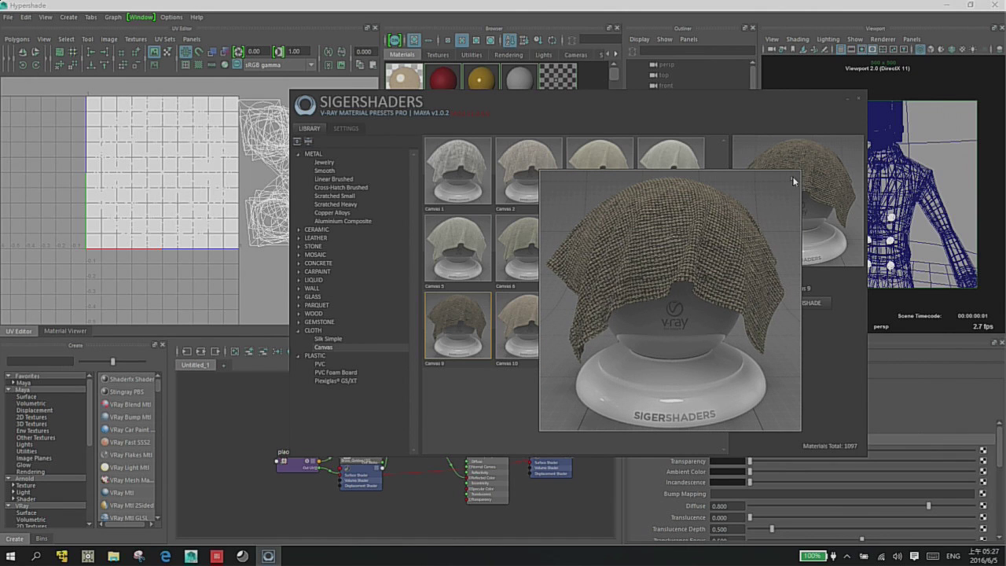
click(793, 180)
click(800, 304)
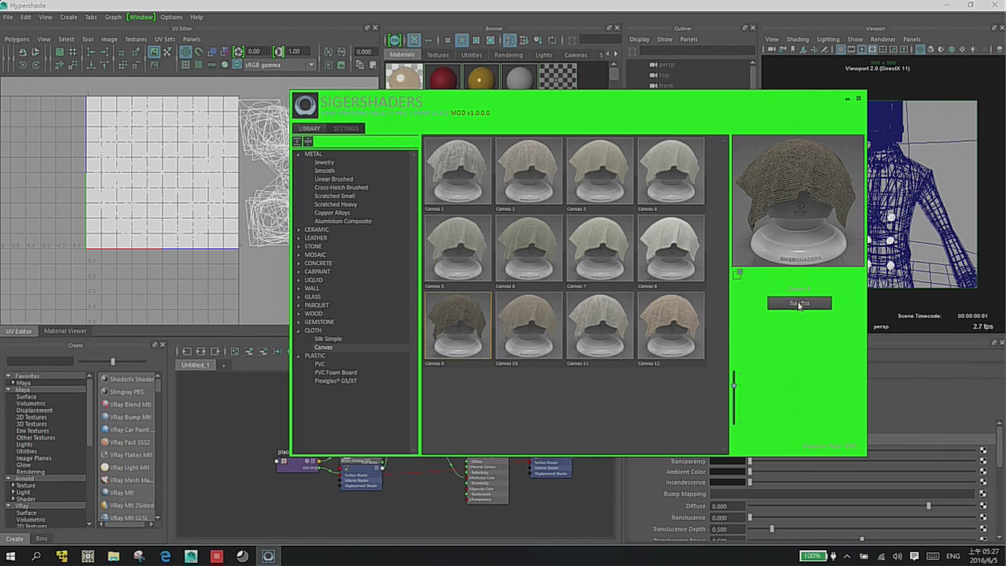
click(846, 99)
- Switch the Hypershade viewport's renderer to VRay RT and bring up the V-Ray console window
click(883, 39)
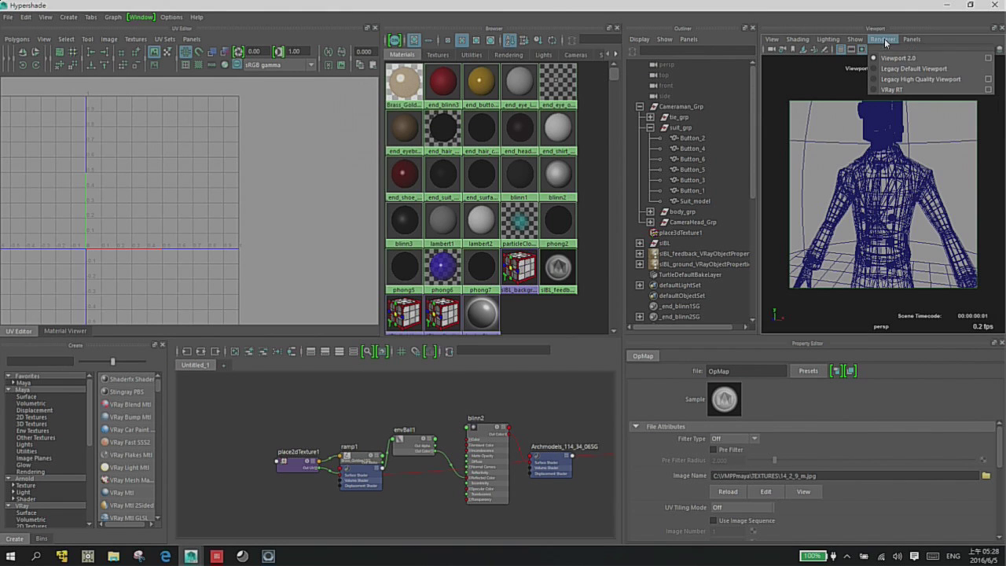
click(895, 90)
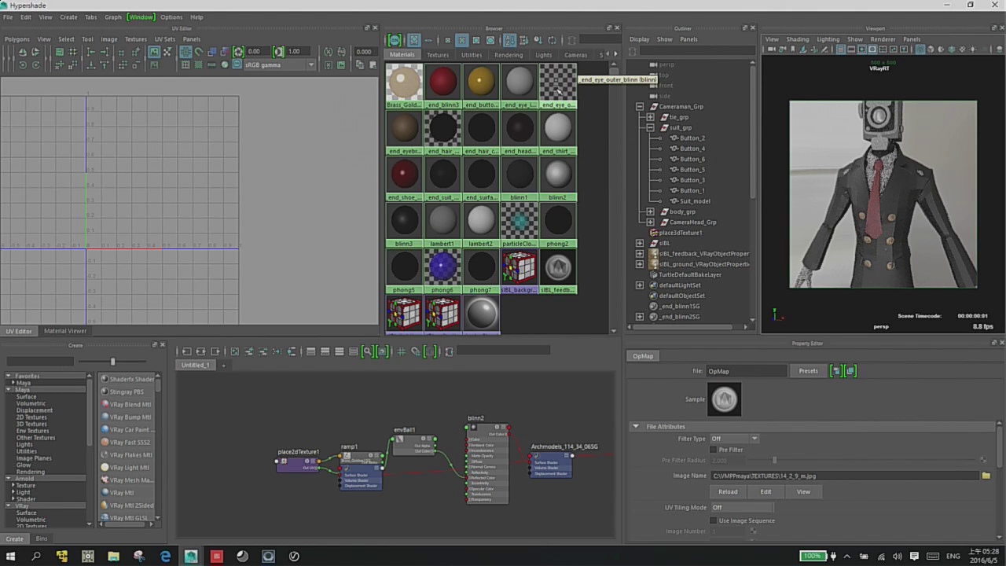
click(292, 562)
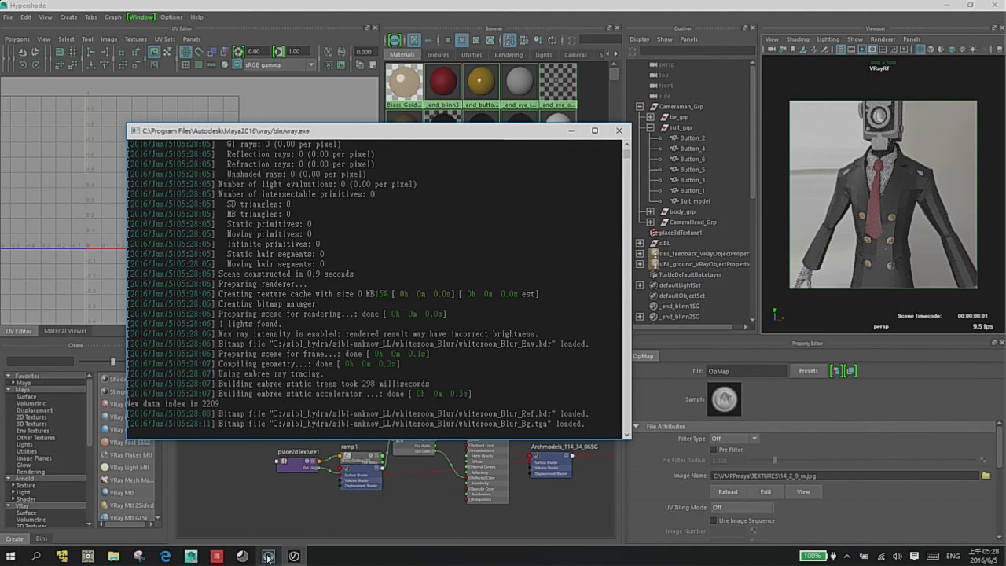
- Return to SigerShaders, send the Canvas 9 cloth preset to Hypershade and select the imported material
click(267, 556)
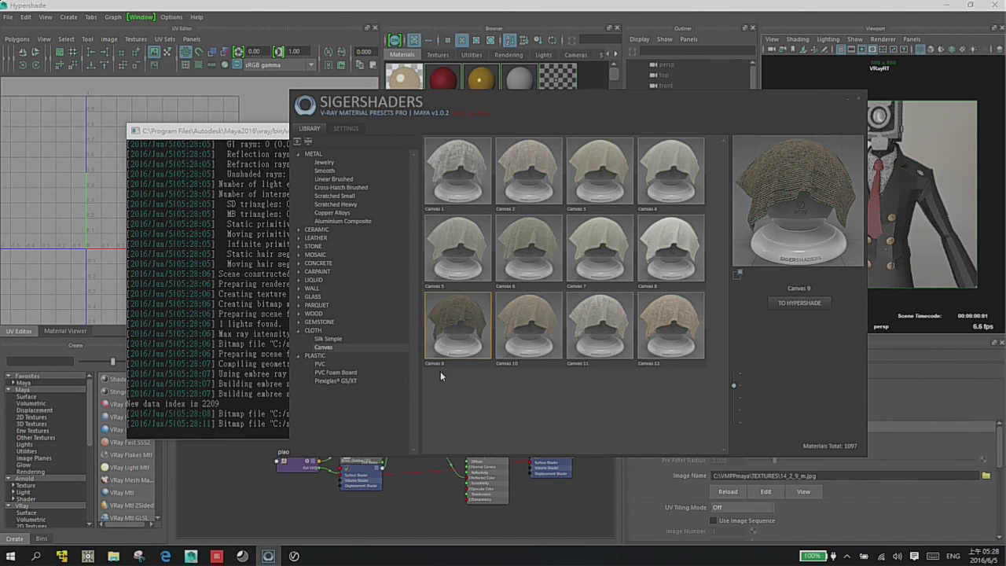
click(788, 305)
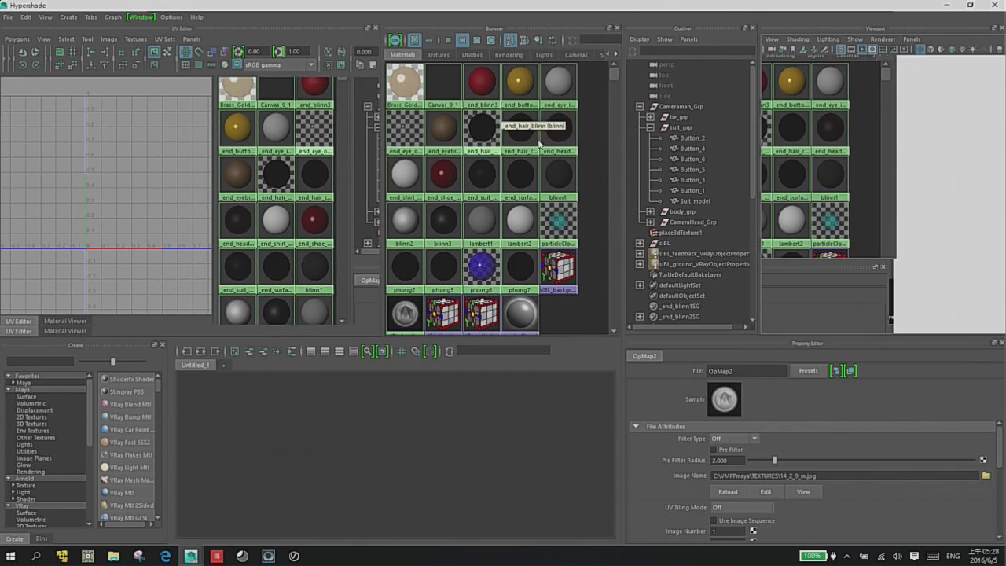
click(445, 84)
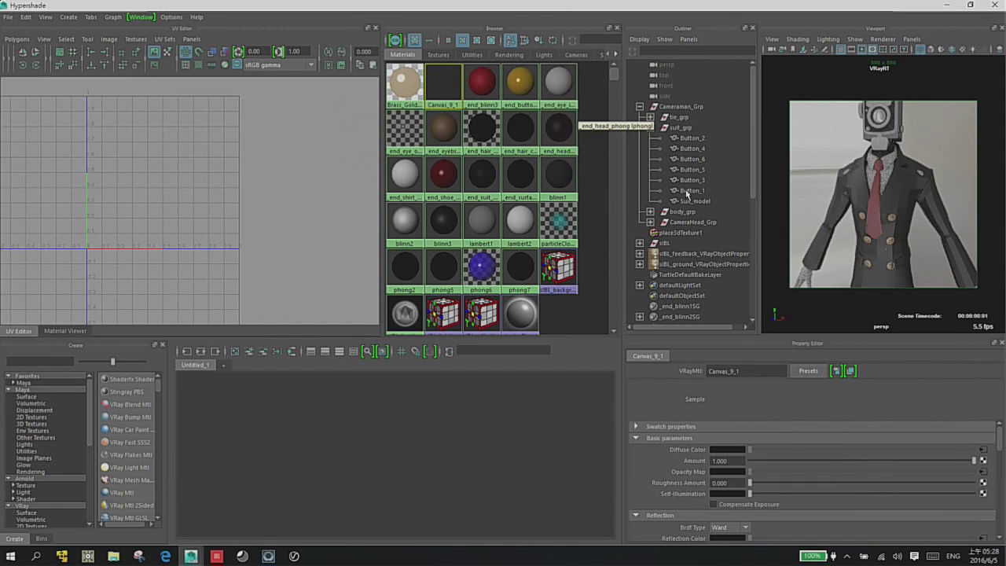
- Select the six suit buttons' faces whose UV shells lie beside the 0–1 tile and assign the Canvas 9 material to them
drag(693, 143, 687, 193)
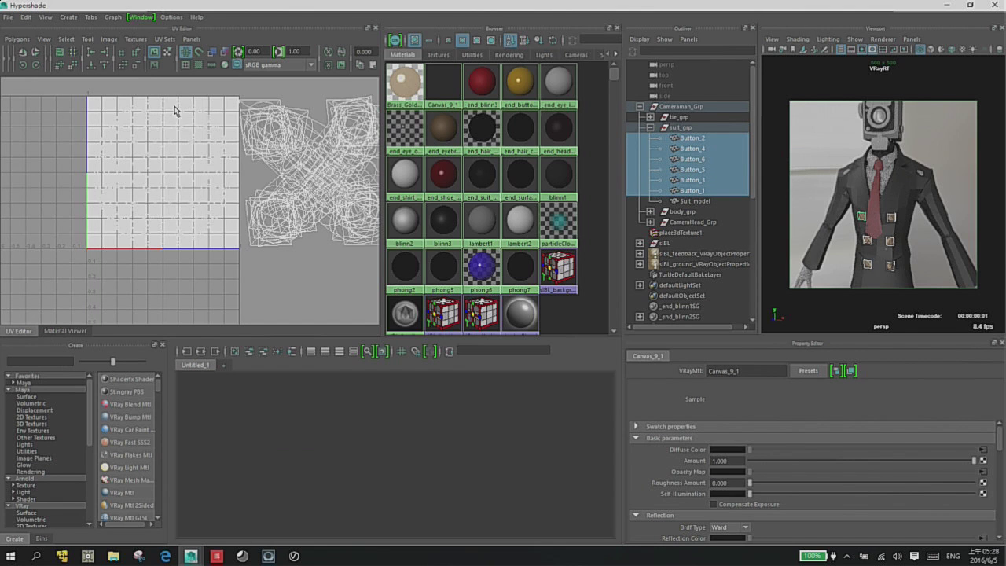
alt+middle_drag(344, 155, 274, 169)
right_drag(296, 139, 299, 159)
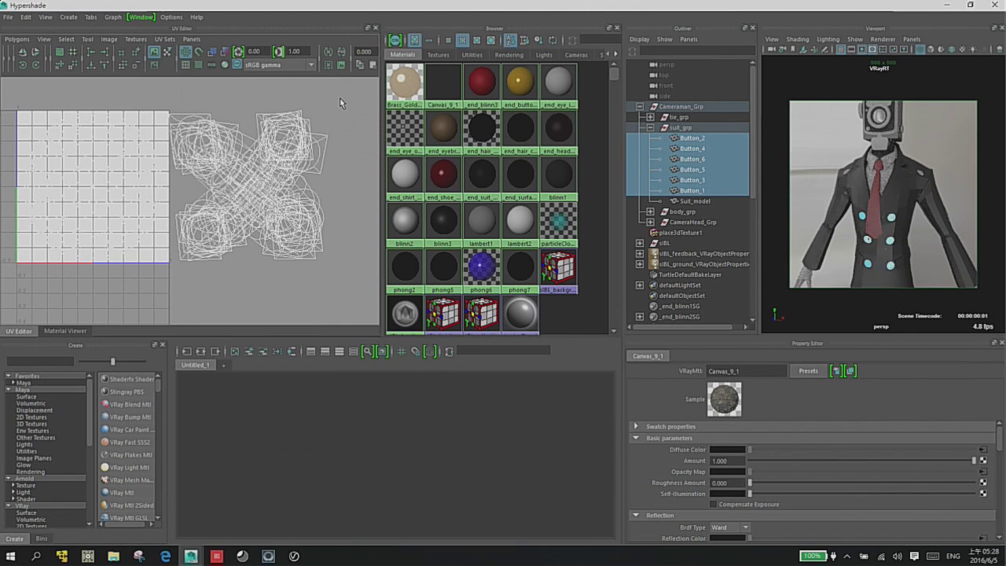
drag(339, 98, 187, 277)
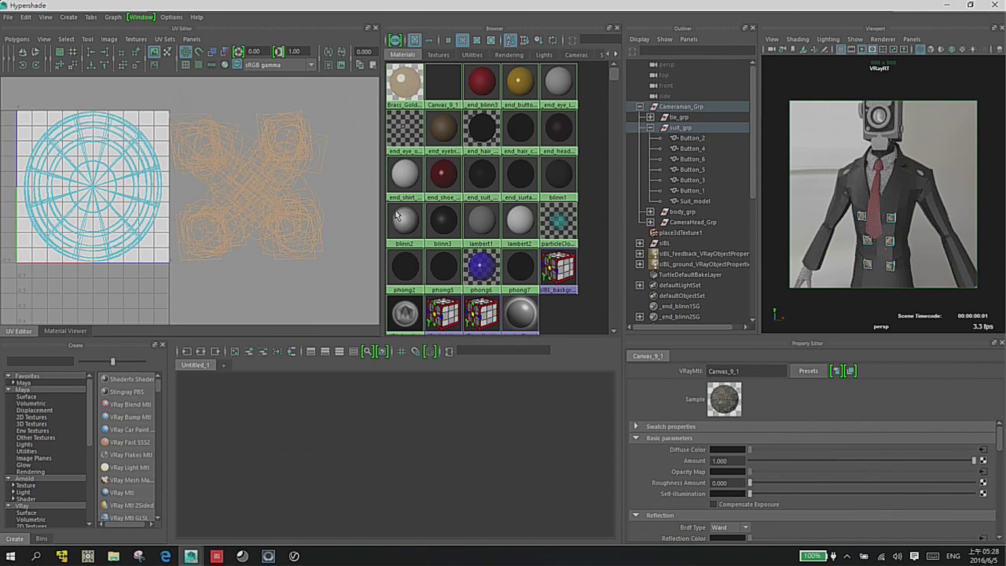
right_drag(438, 29, 438, 34)
alt+middle_drag(836, 204, 841, 155)
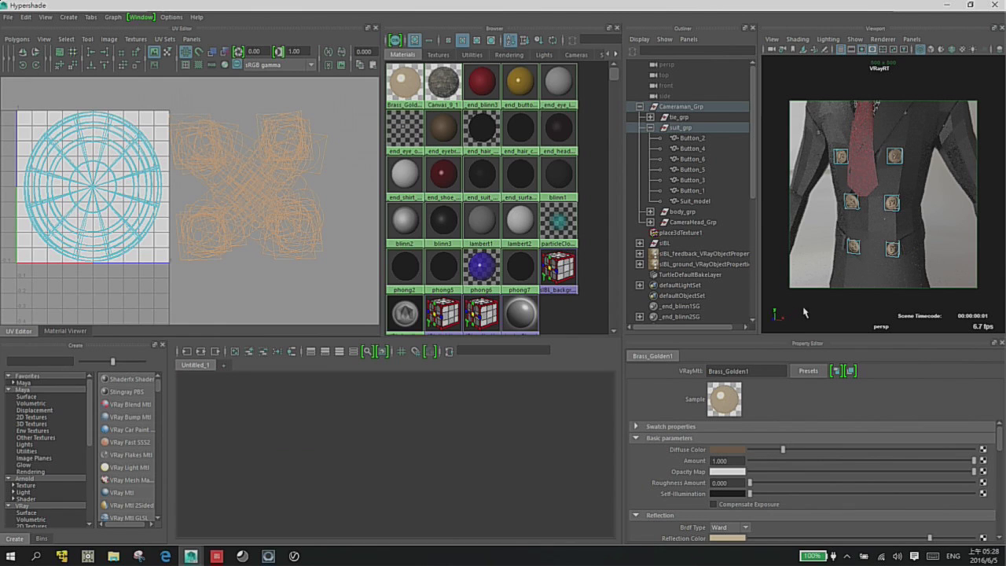
right_drag(443, 81, 442, 39)
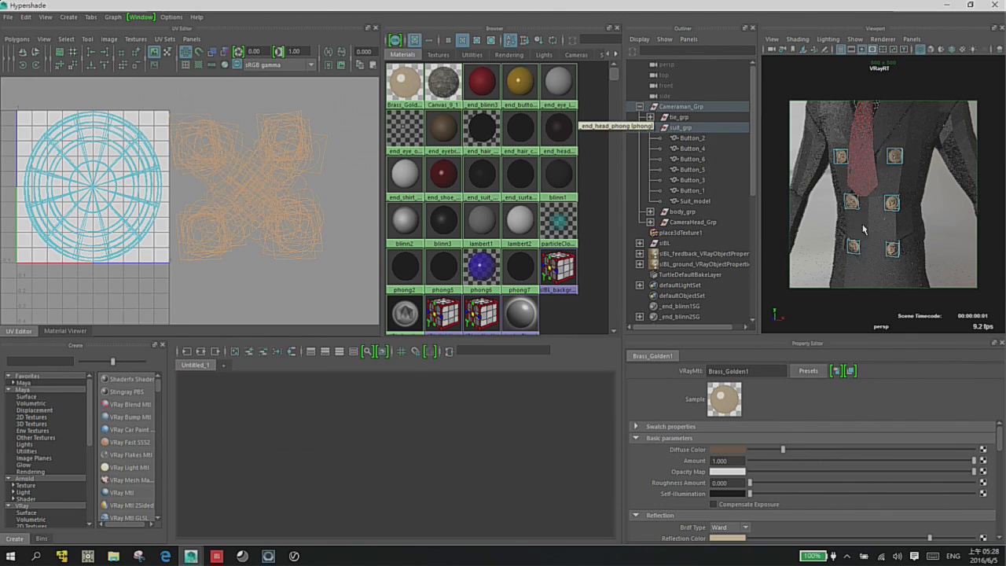
- Compare the Canvas 1 to Canvas 4 cloth presets in SigerShaders and send Canvas 4 to Hypershade
key(space)
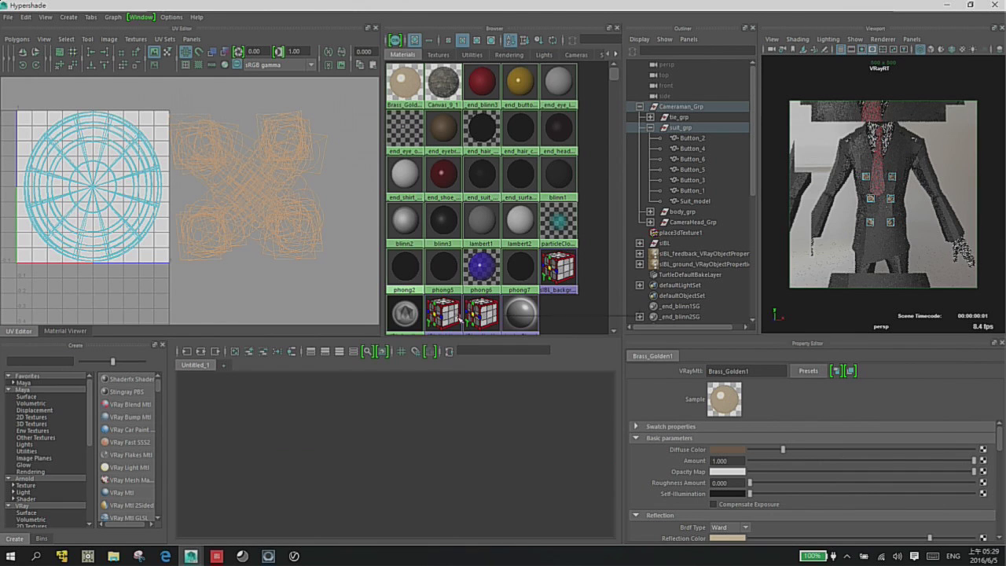
click(294, 556)
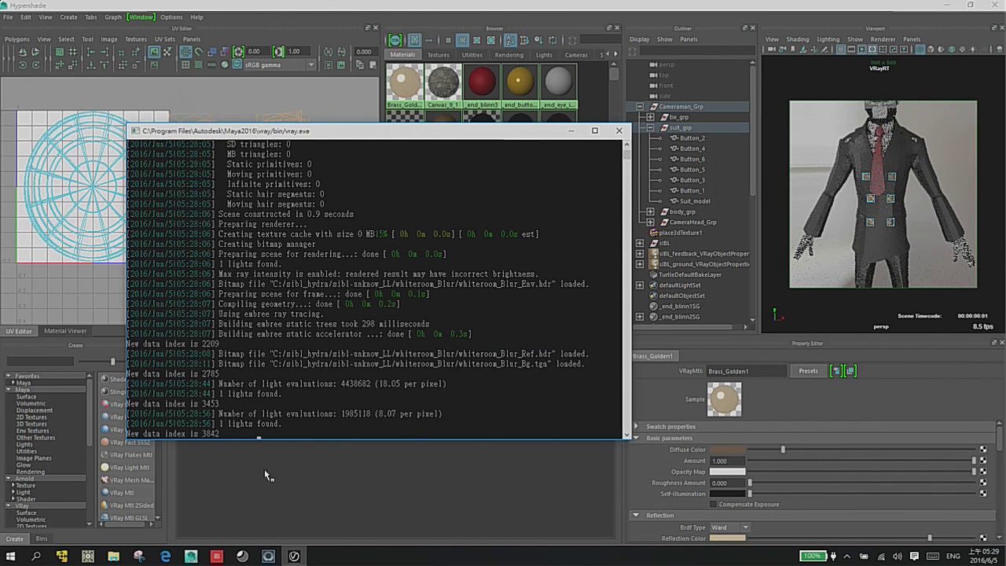
click(268, 556)
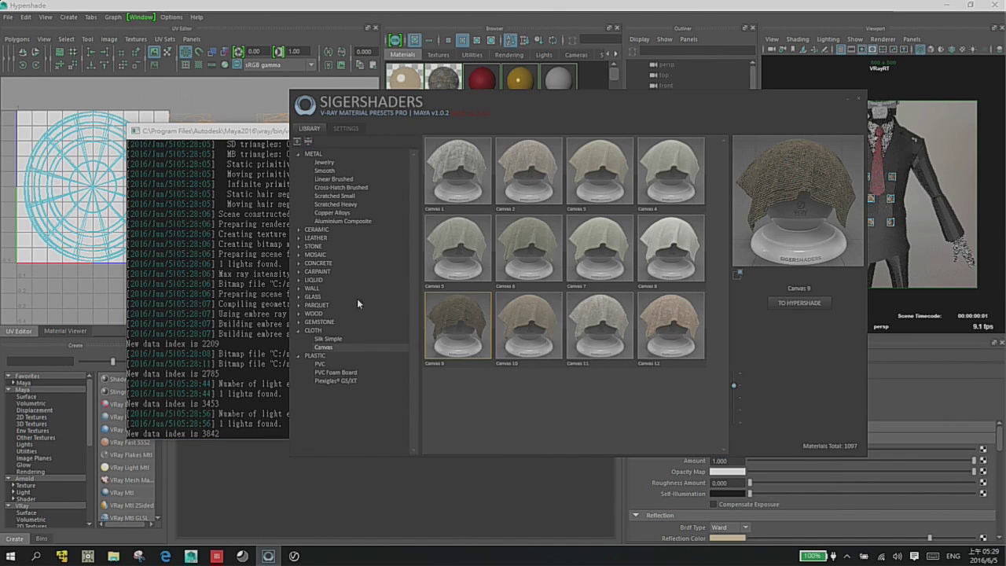
click(447, 163)
click(550, 178)
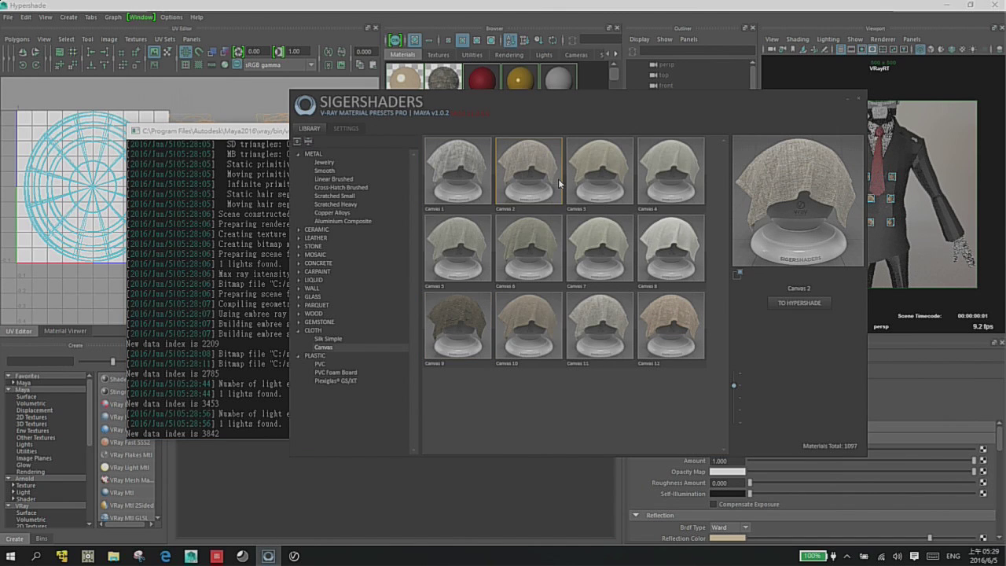
click(612, 182)
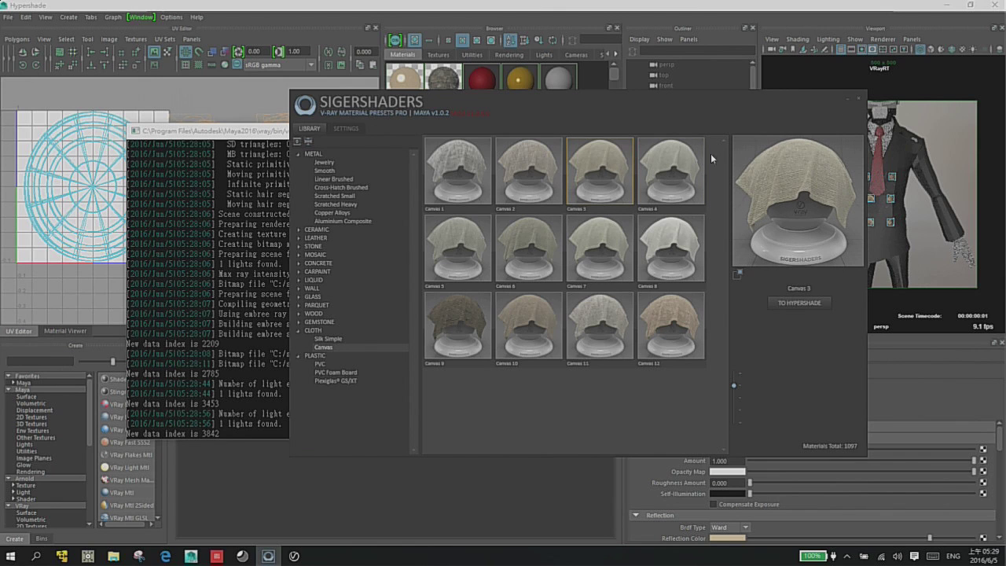
click(681, 163)
click(800, 303)
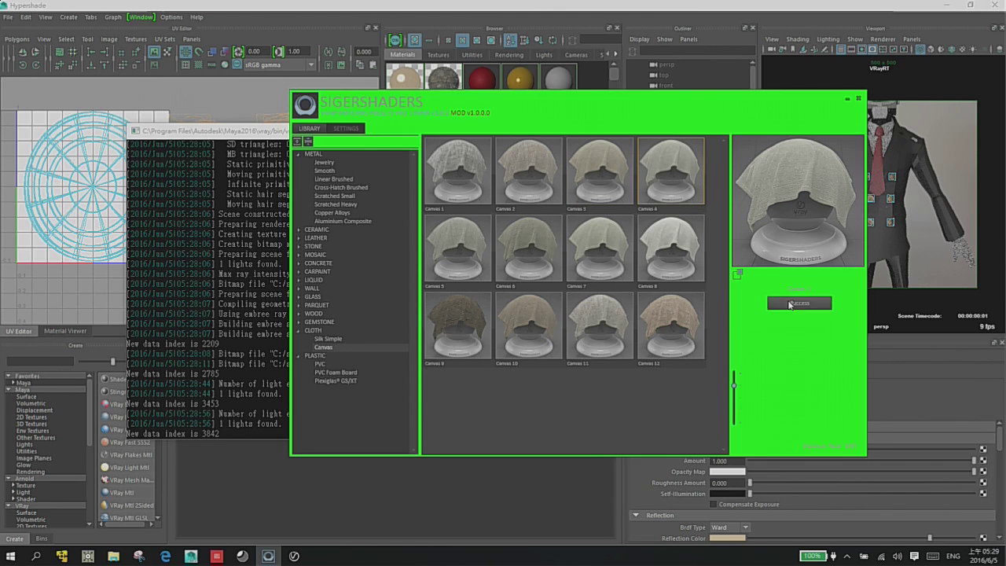
click(849, 99)
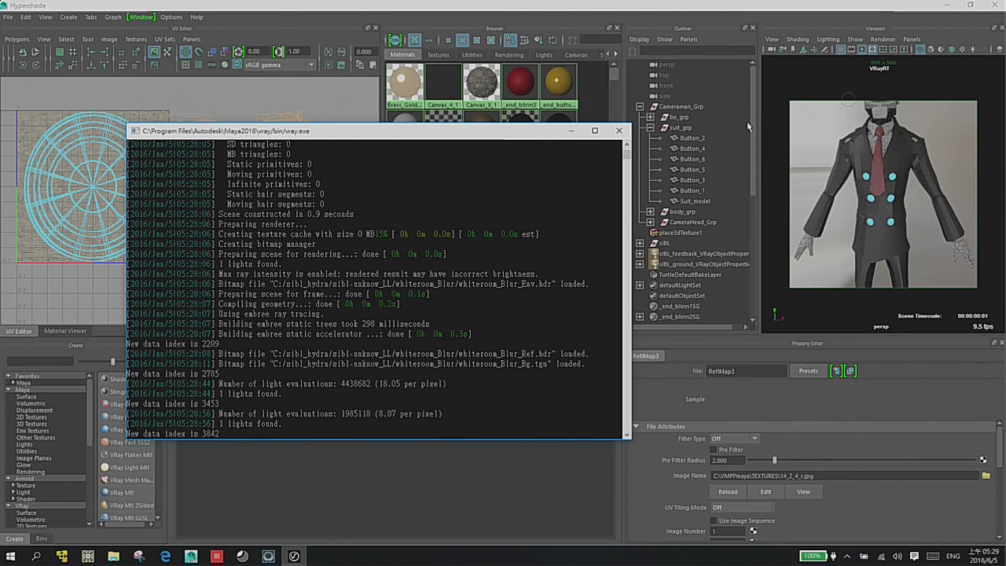
click(567, 133)
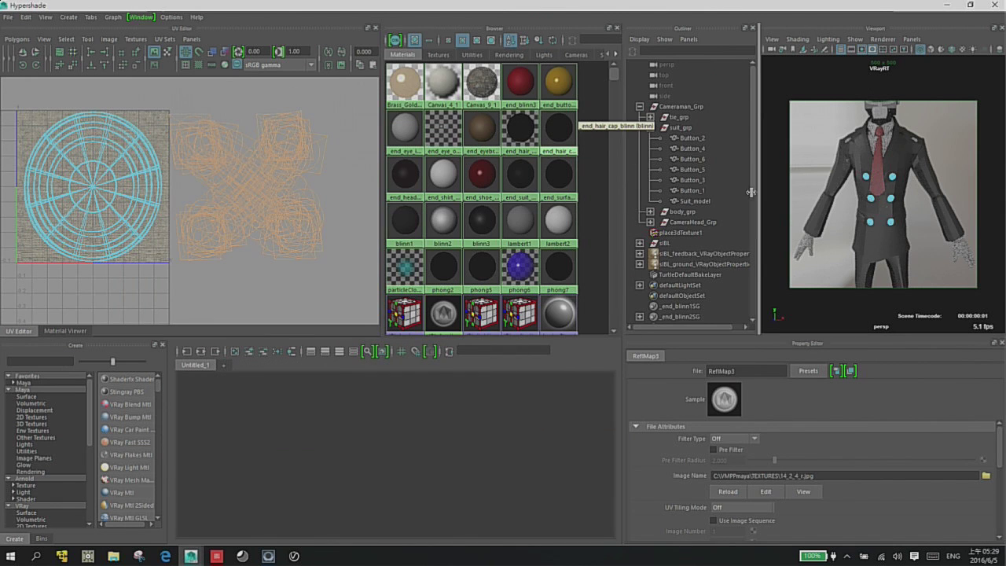
- Assign the Canvas 4 material to Suit_model and inspect the jacket up close in the VRay RT preview
click(695, 201)
right_drag(439, 32, 442, 34)
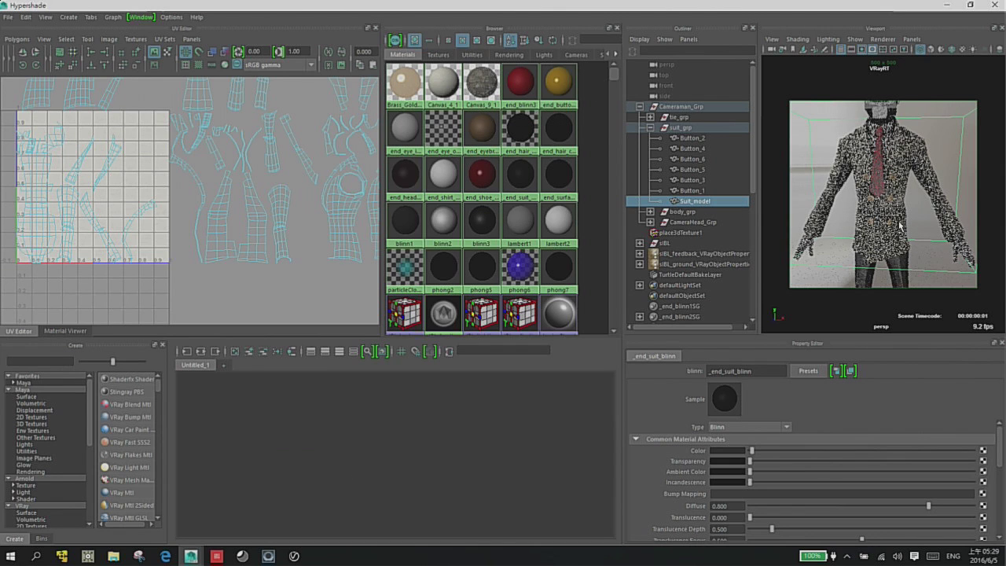
alt+drag(899, 222, 862, 135)
scroll(862, 135, up, 5)
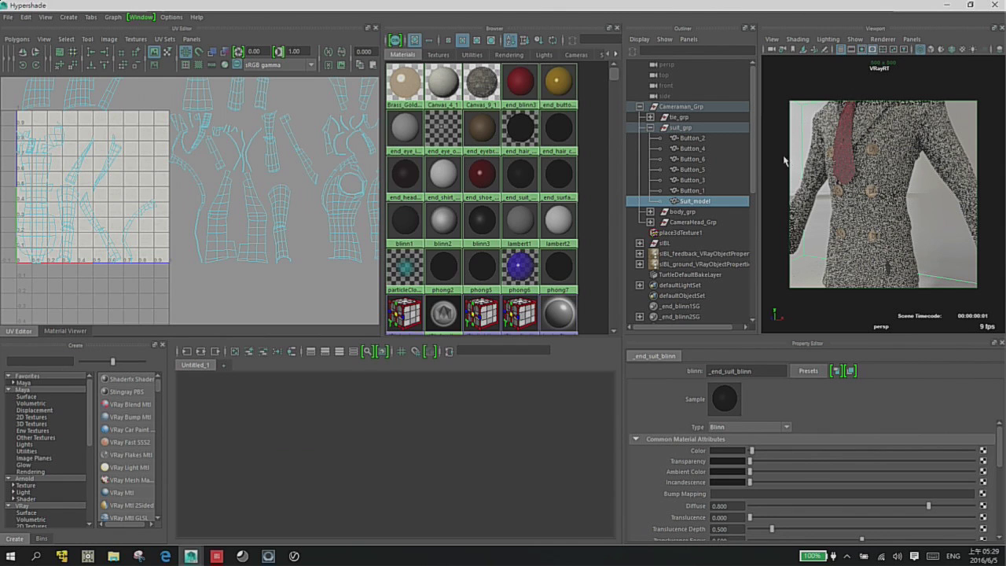
- Graph the Canvas 4 material's network and darken its diffuse texture by lowering the Color Gain to a dark grey
click(442, 96)
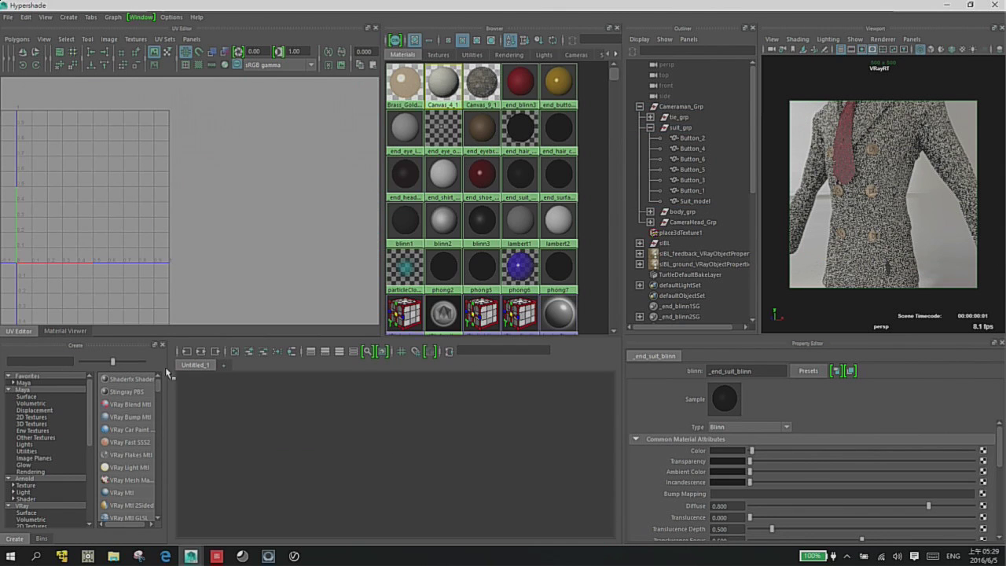
click(200, 352)
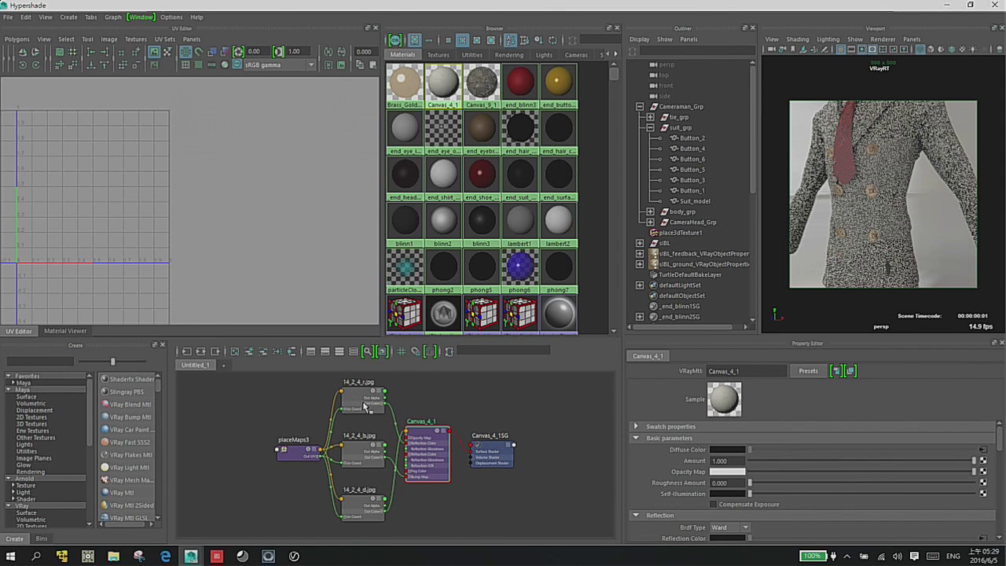
click(984, 451)
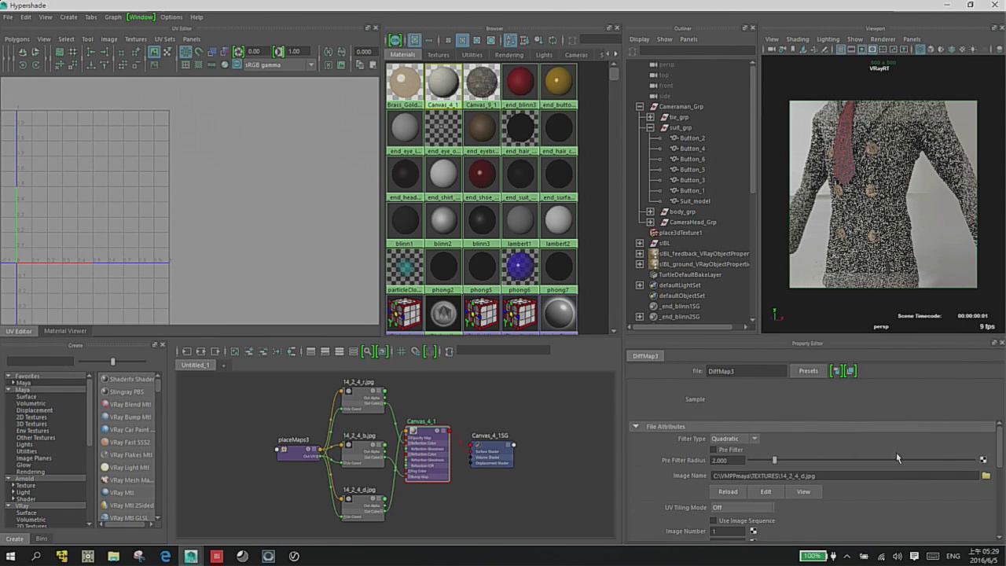
drag(999, 447, 997, 497)
click(665, 460)
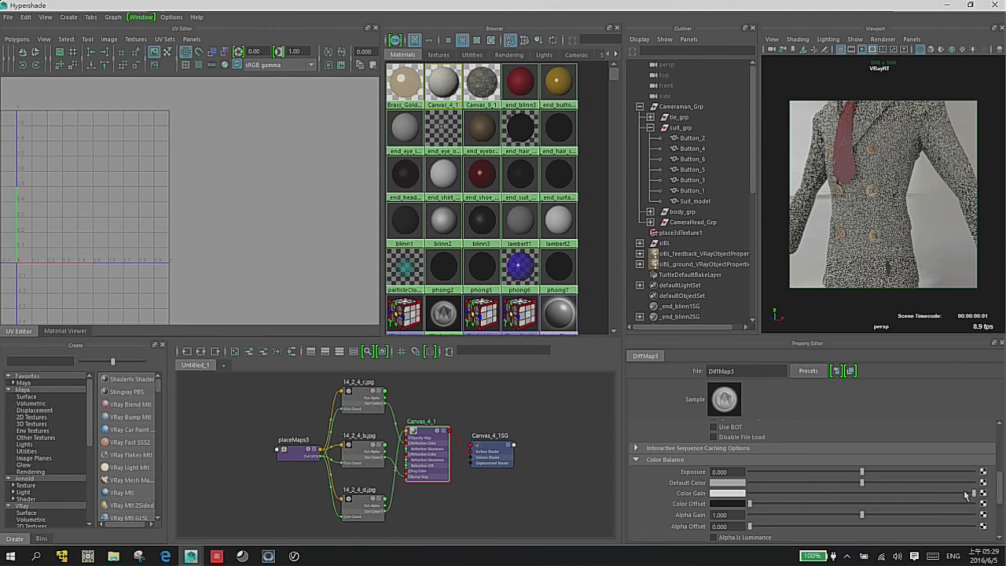
drag(974, 493, 774, 496)
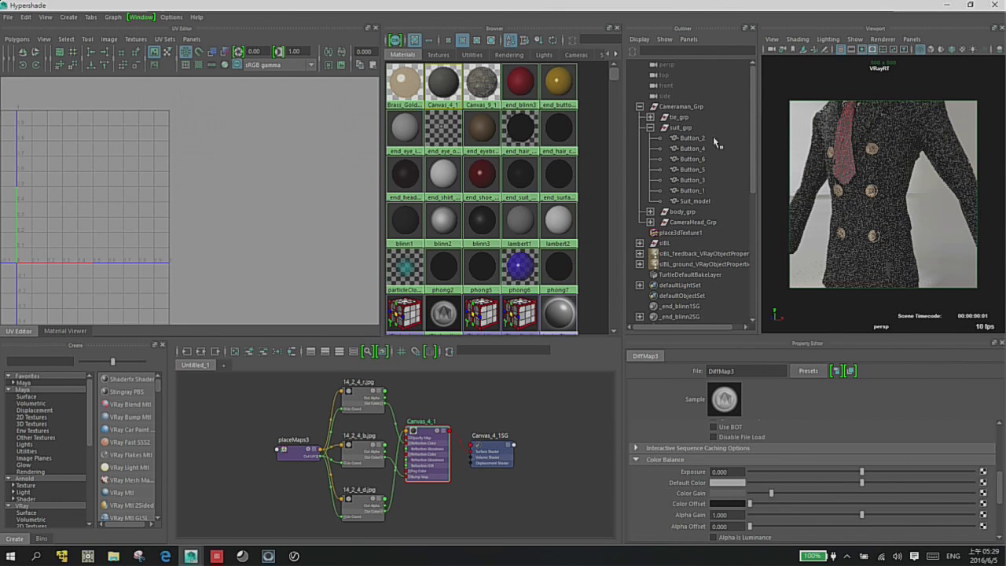
- Browse the Silk Simple cloth presets in SigerShaders and send Dark Christmas Red to Hypershade
click(294, 555)
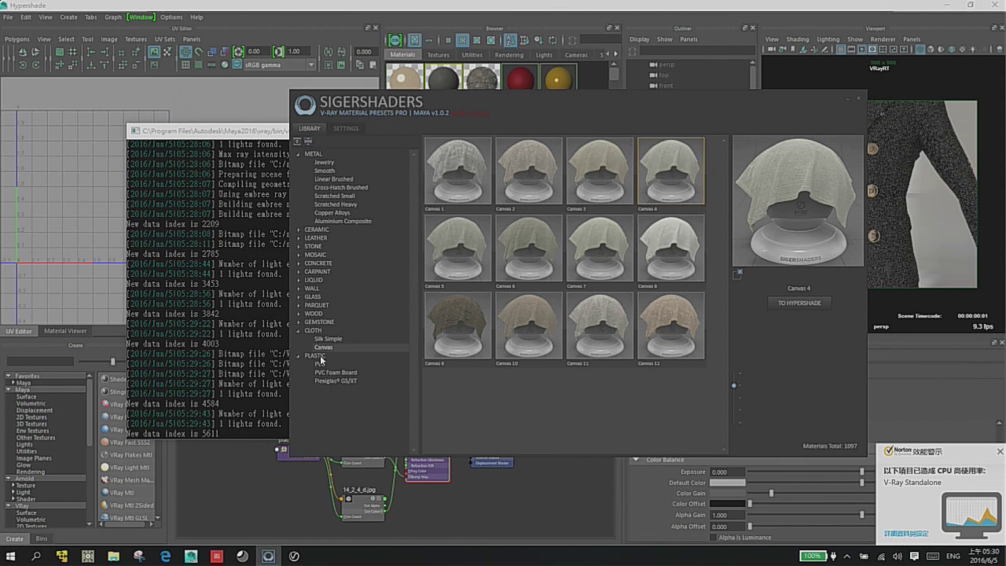
click(333, 338)
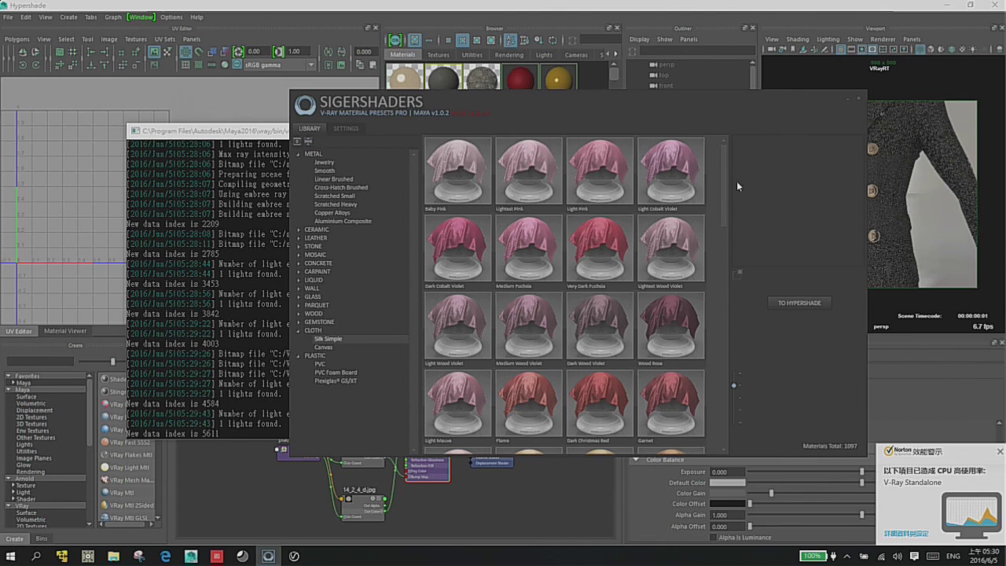
scroll(658, 239, down, 1)
click(657, 240)
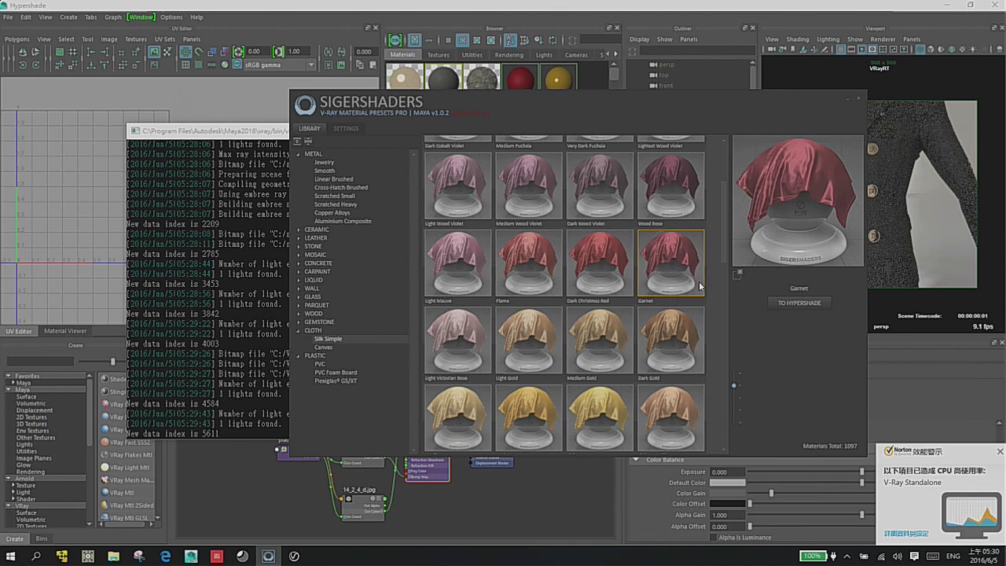
click(616, 270)
click(800, 303)
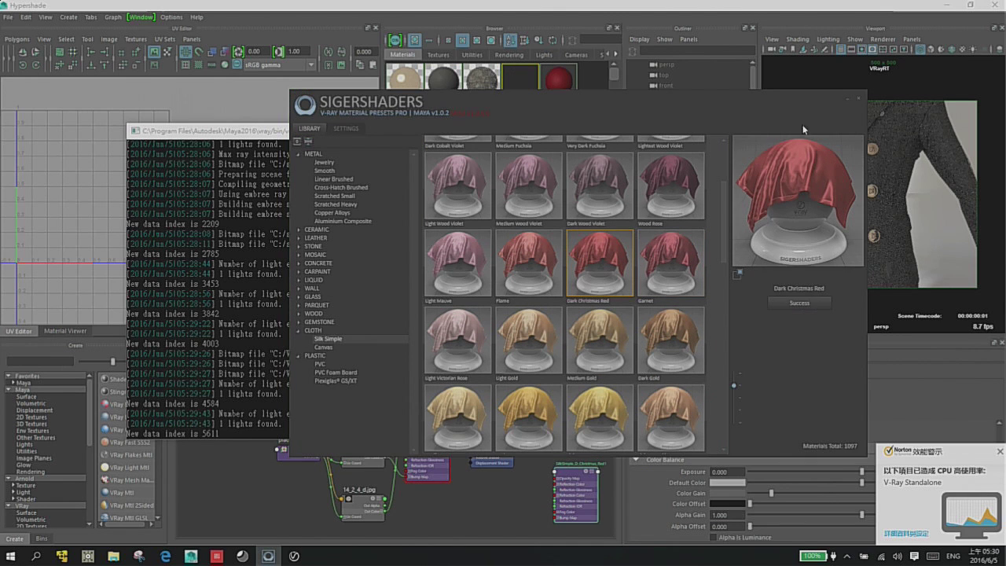
click(847, 97)
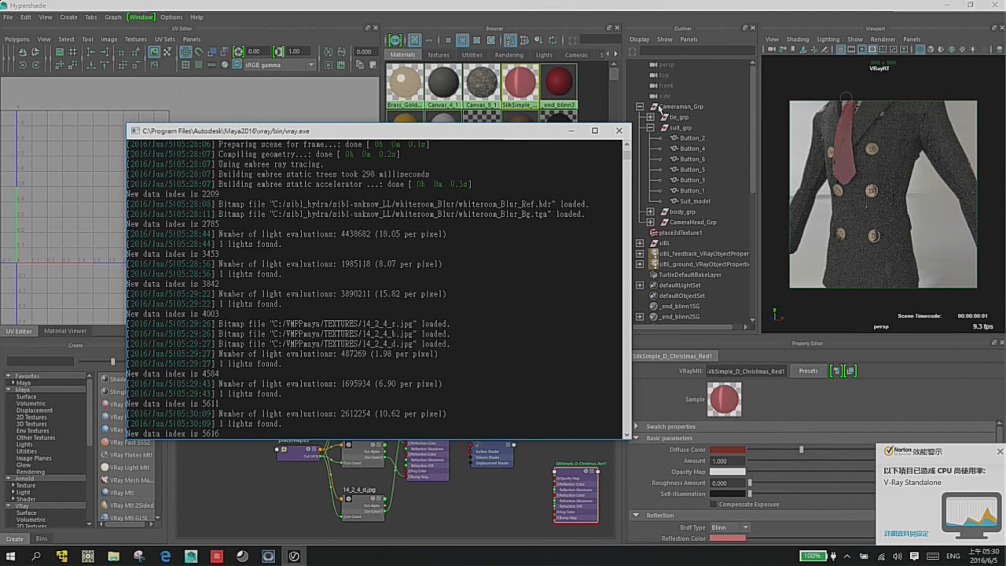
click(618, 131)
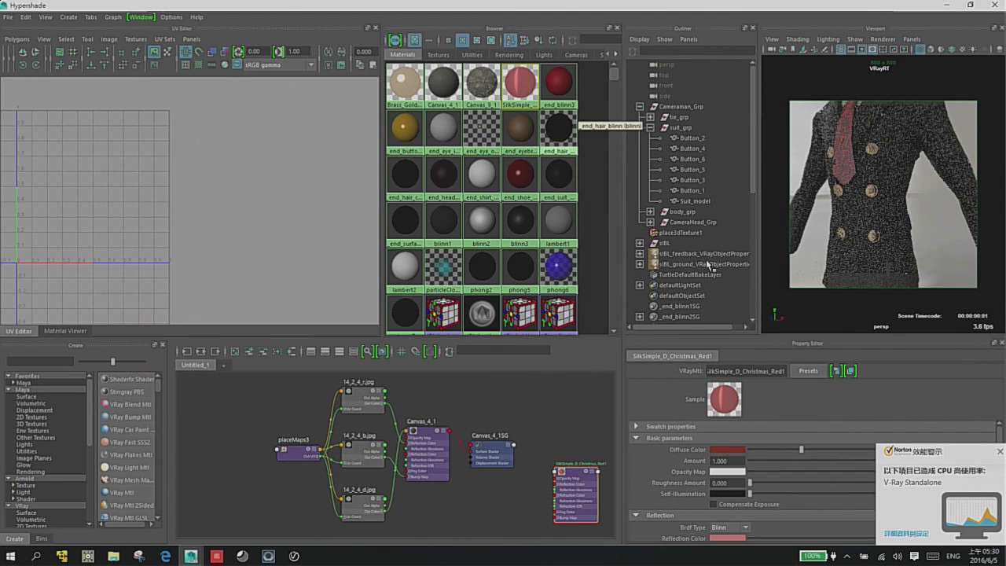
- Select the three polySurface objects in the tie group, assign the Dark Christmas Red silk material and check the tie in the preview
click(649, 116)
drag(696, 127, 696, 149)
right_click(520, 79)
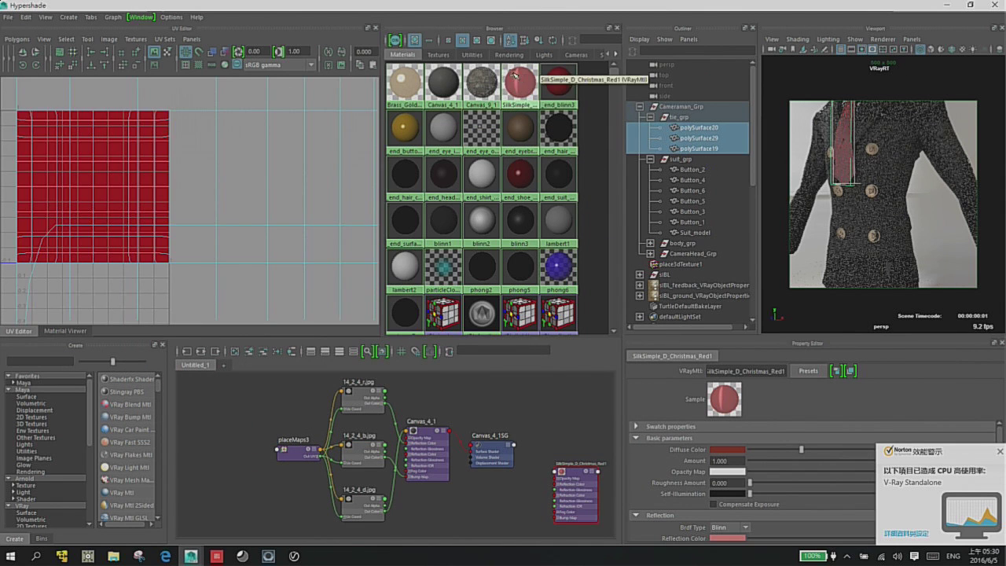
click(521, 50)
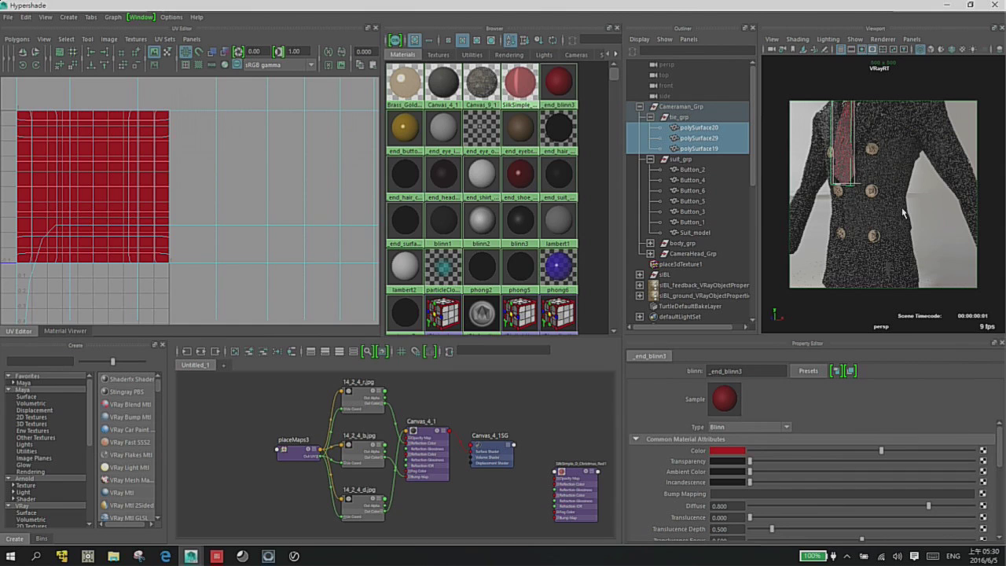
alt+right_drag(909, 203, 853, 185)
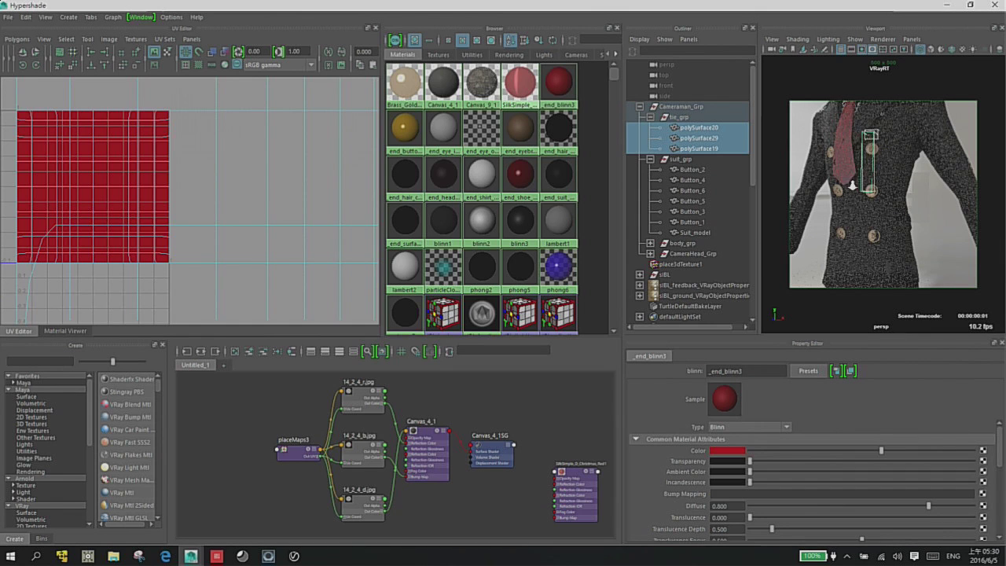
drag(853, 187, 911, 176)
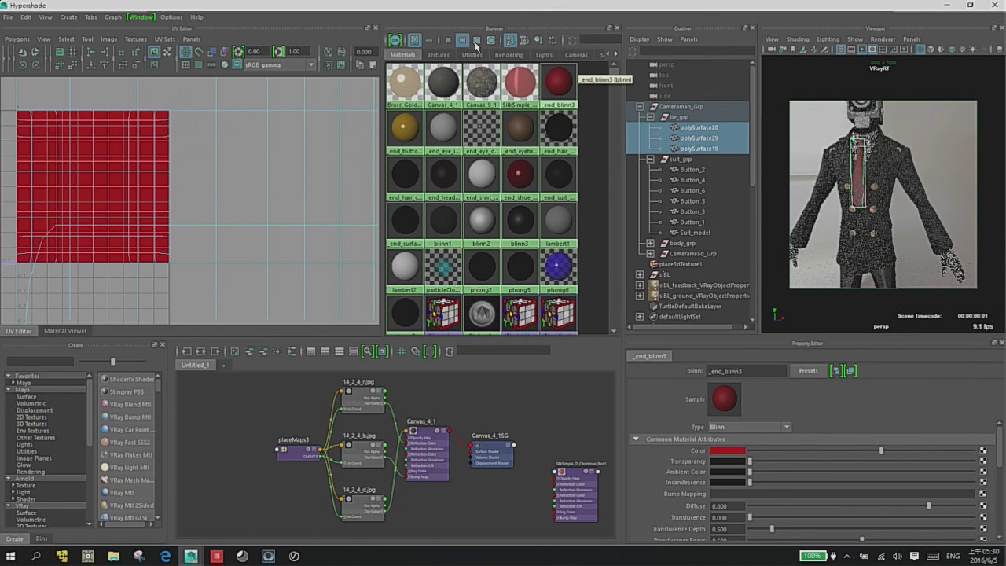
- Compare the Canvas cloth presets in SigerShaders and send Canvas 8 to Hypershade, clearing the preset window away
click(294, 555)
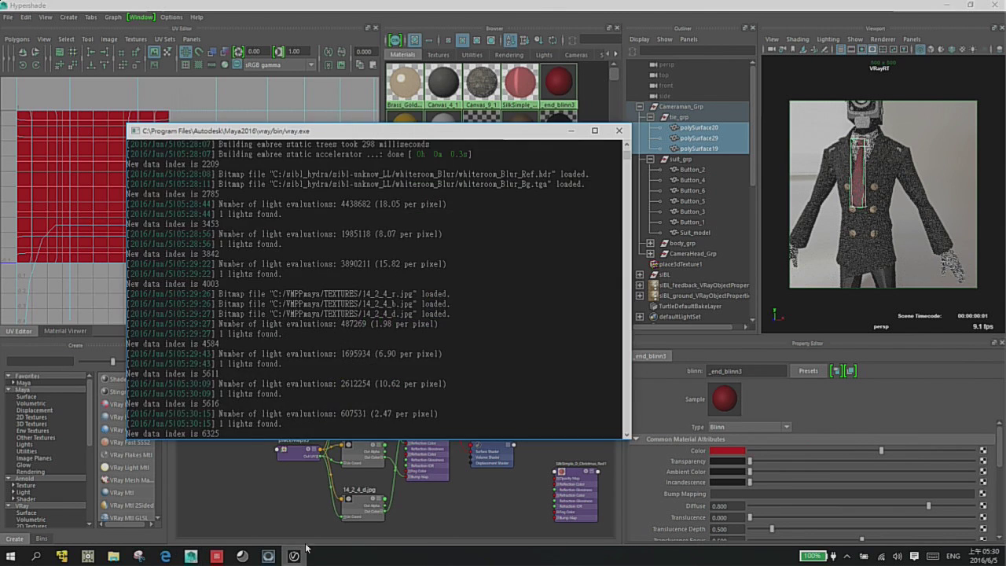
click(269, 556)
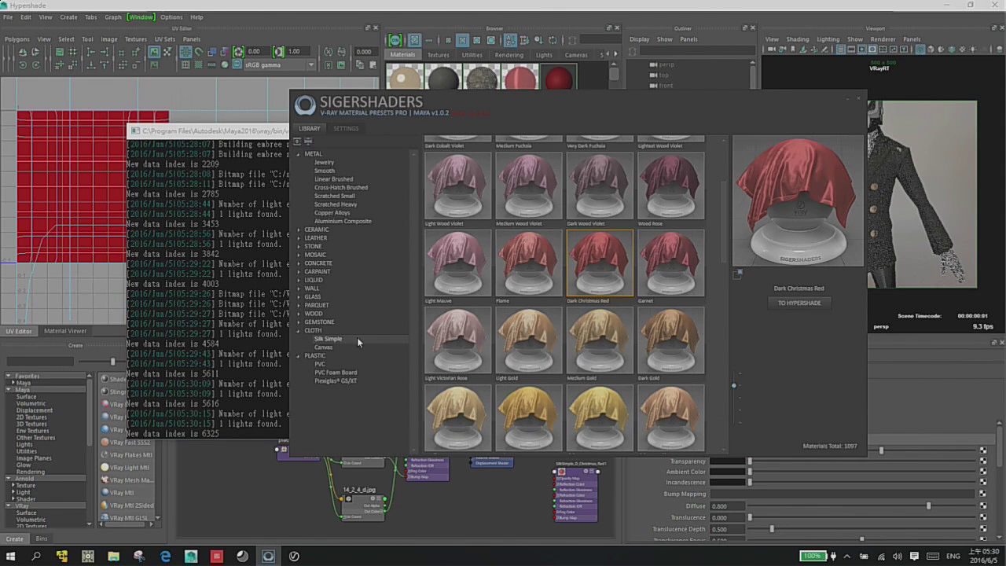
click(326, 346)
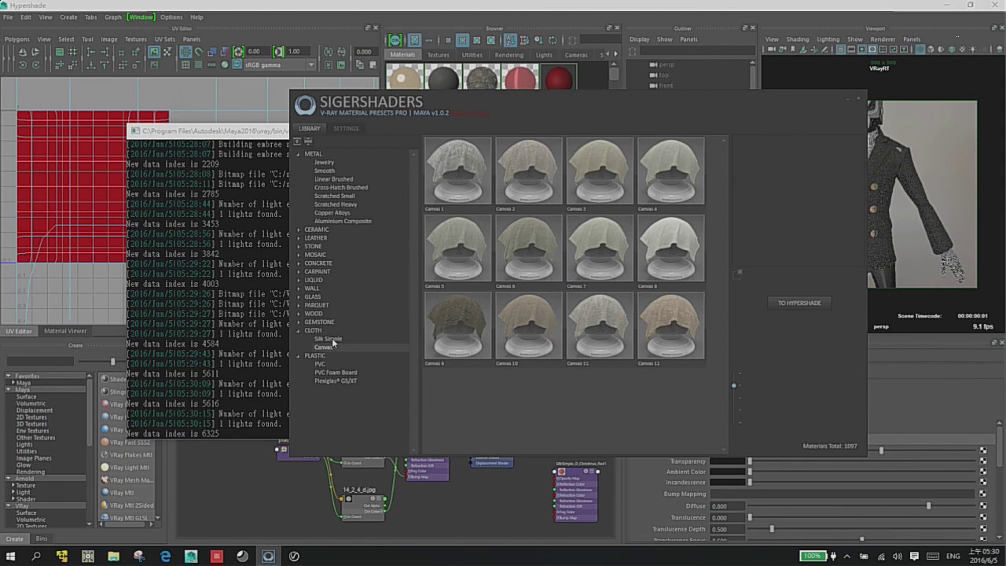
click(665, 155)
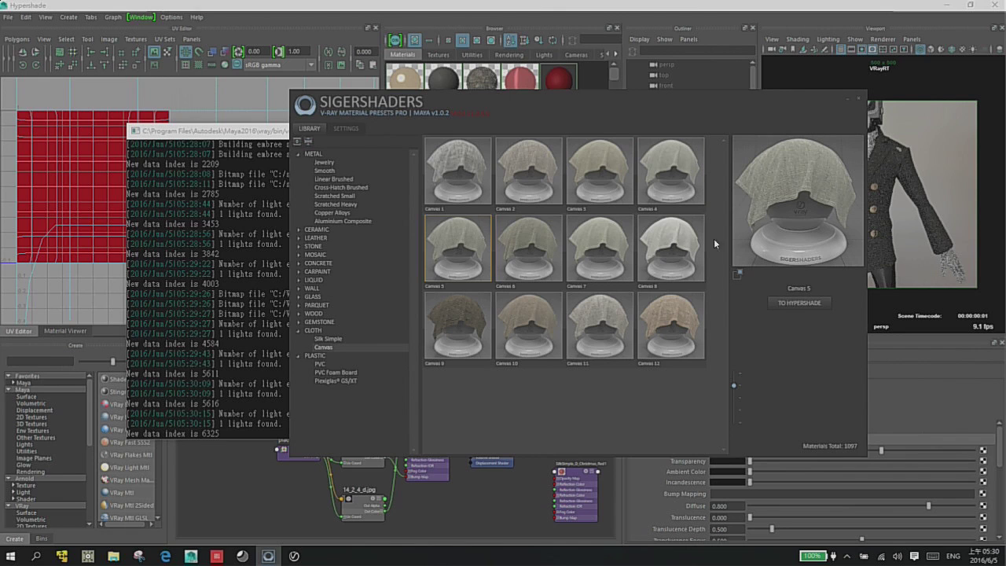
click(530, 240)
click(600, 237)
click(674, 236)
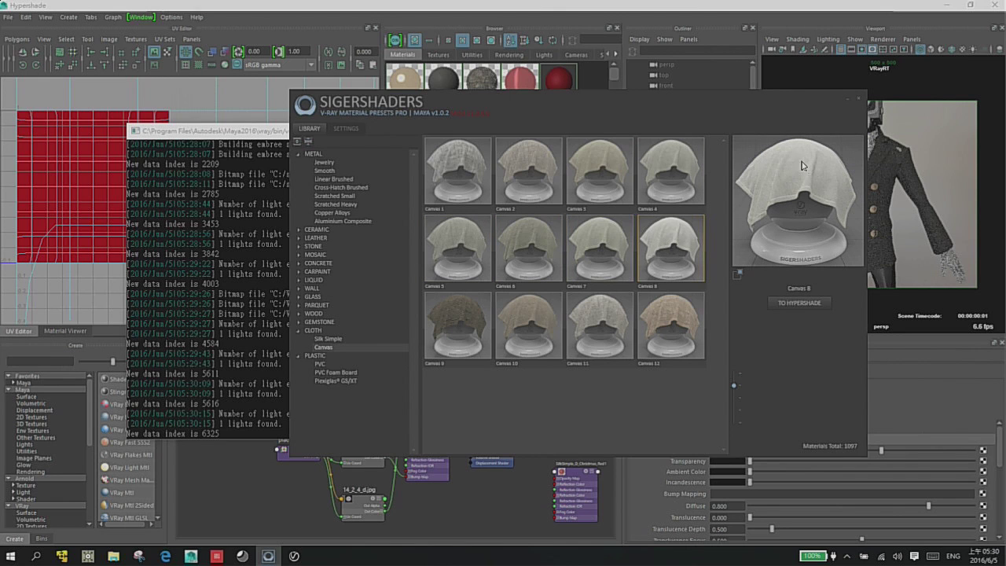
click(792, 197)
click(791, 177)
click(799, 302)
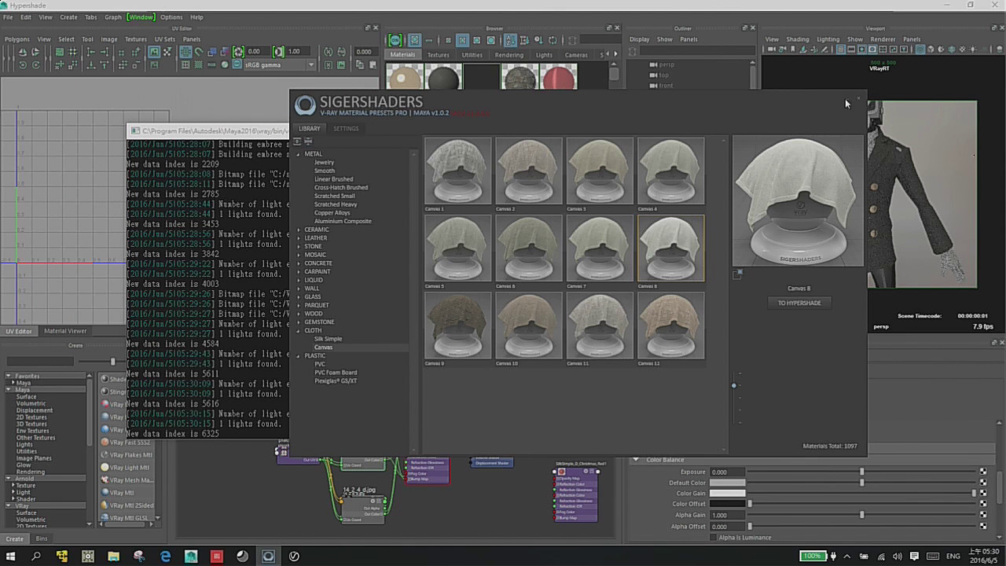
click(857, 101)
click(739, 130)
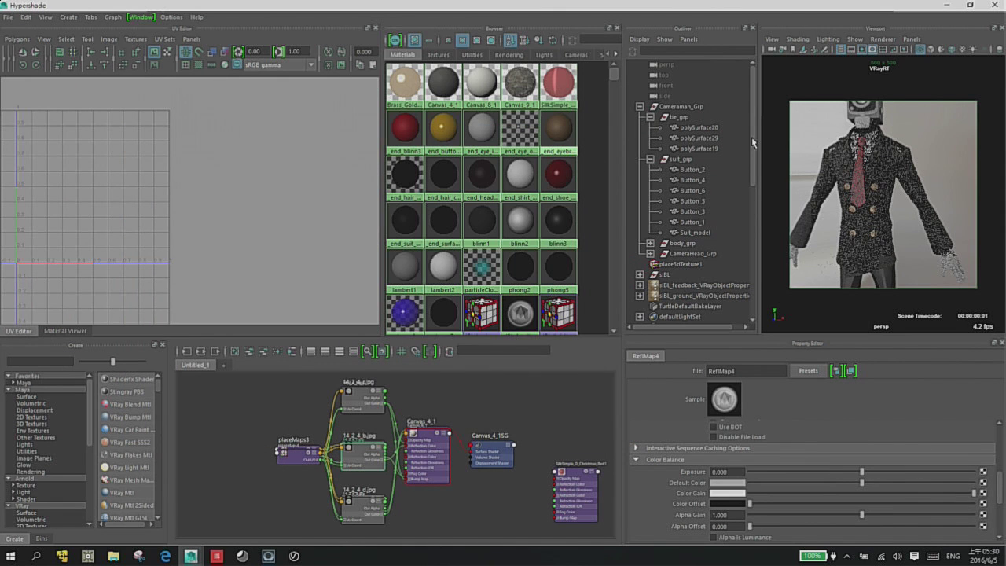
- Select body, hand_l and hand_l1 in the body group, assign the Canvas 8 material and check it in the preview
drag(752, 141, 750, 163)
click(650, 180)
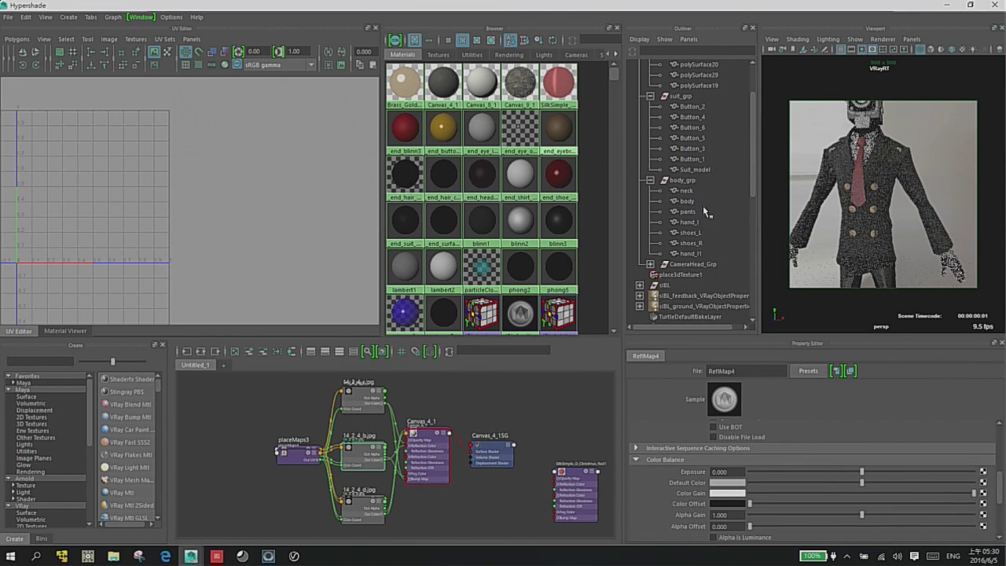
click(695, 201)
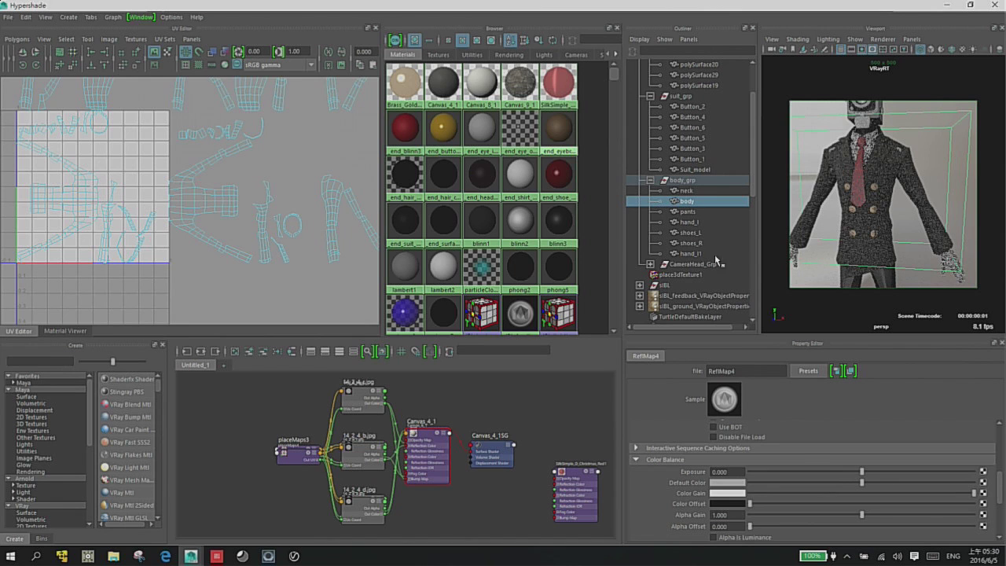
ctrl+click(692, 223)
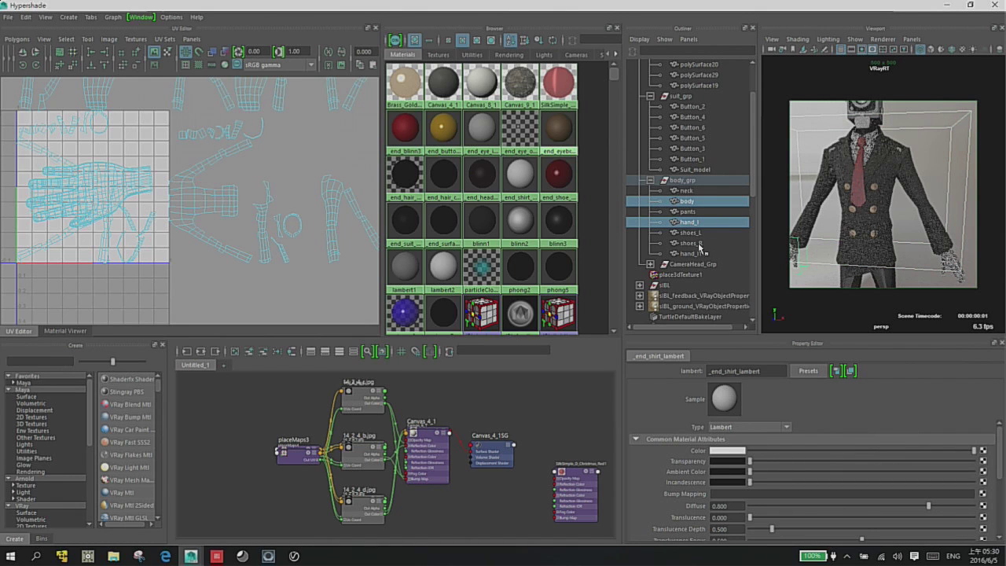
ctrl+click(700, 248)
right_drag(482, 82, 477, 38)
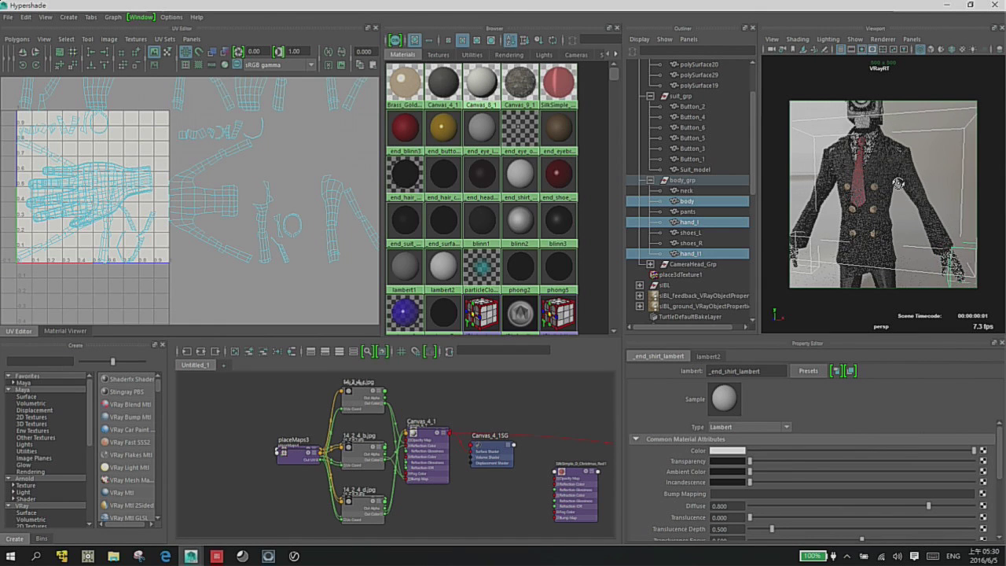
alt+drag(898, 183, 912, 166)
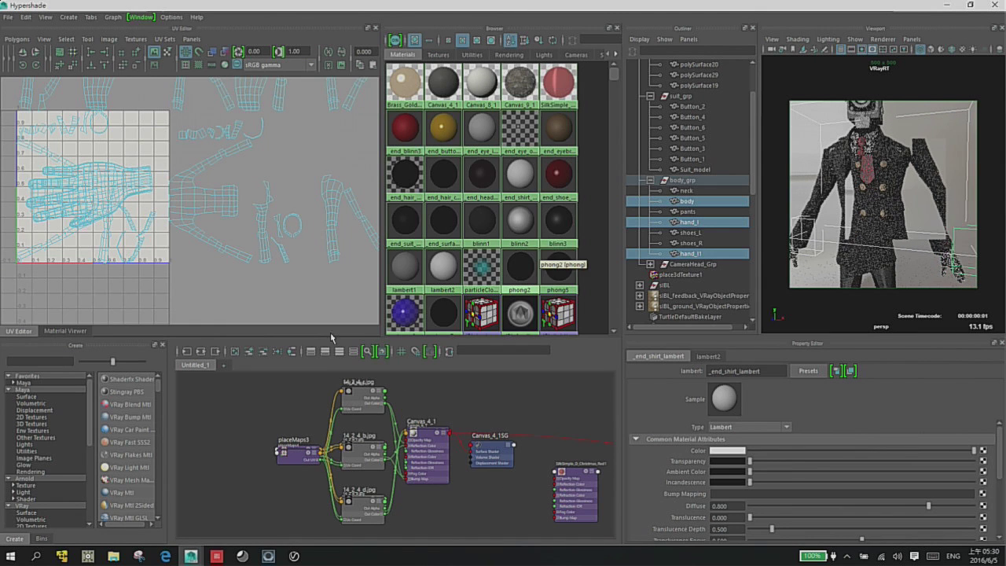
- Browse the SigerShaders Jewelry and Smooth metal presets and the Gemstone categories from Precious through the coloured diamonds to Semi Precious
click(294, 557)
click(269, 557)
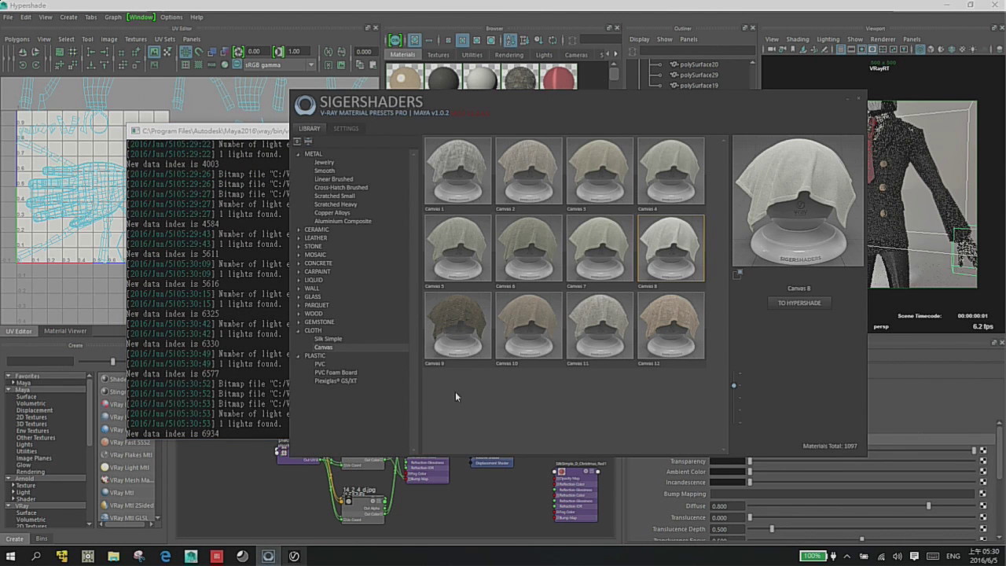
click(330, 162)
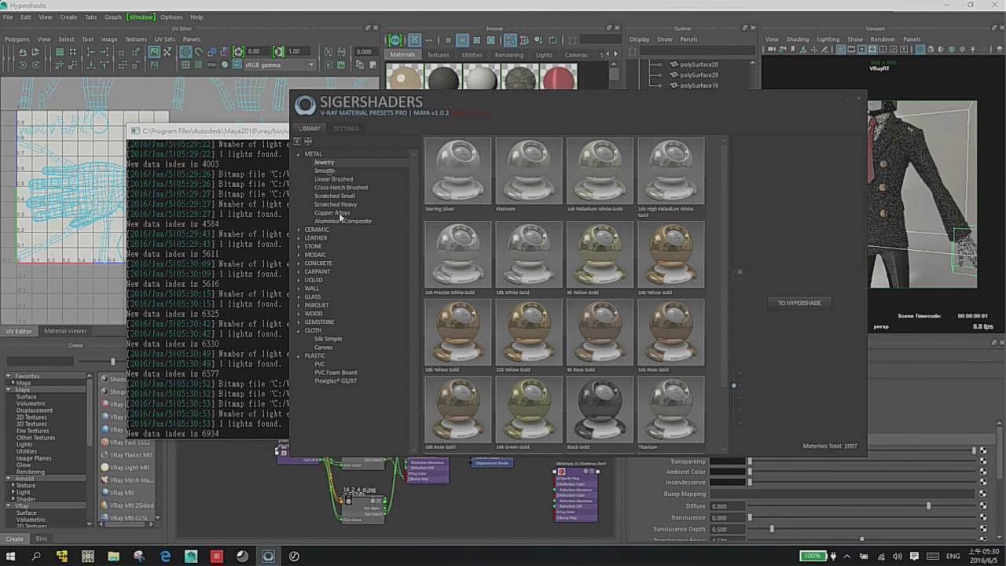
key(Down)
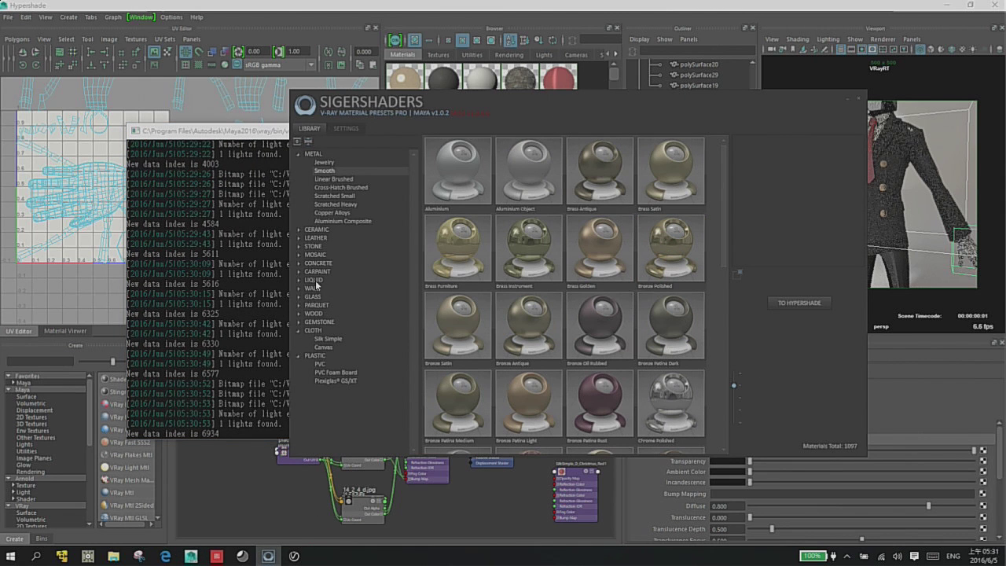
click(300, 321)
click(331, 331)
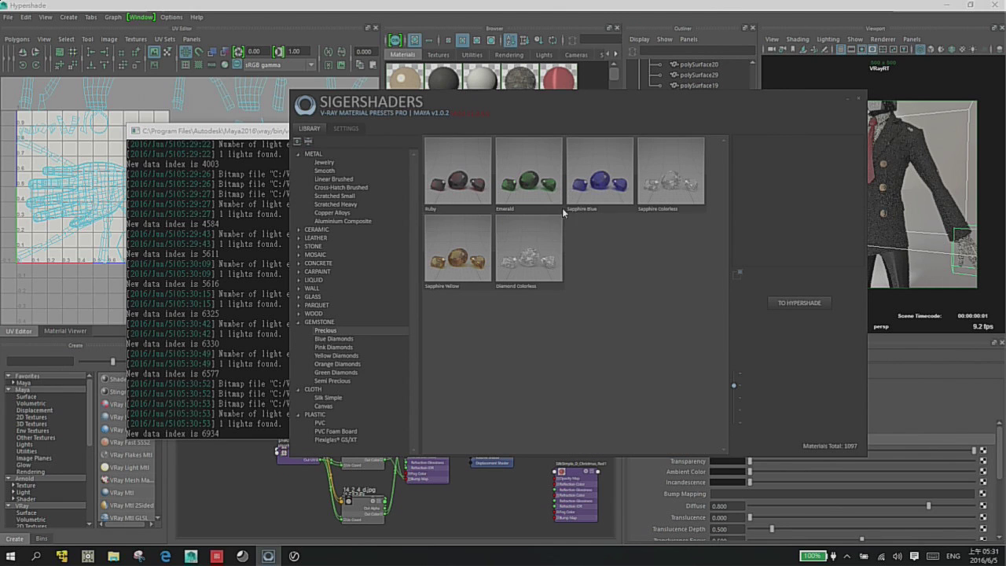
click(595, 186)
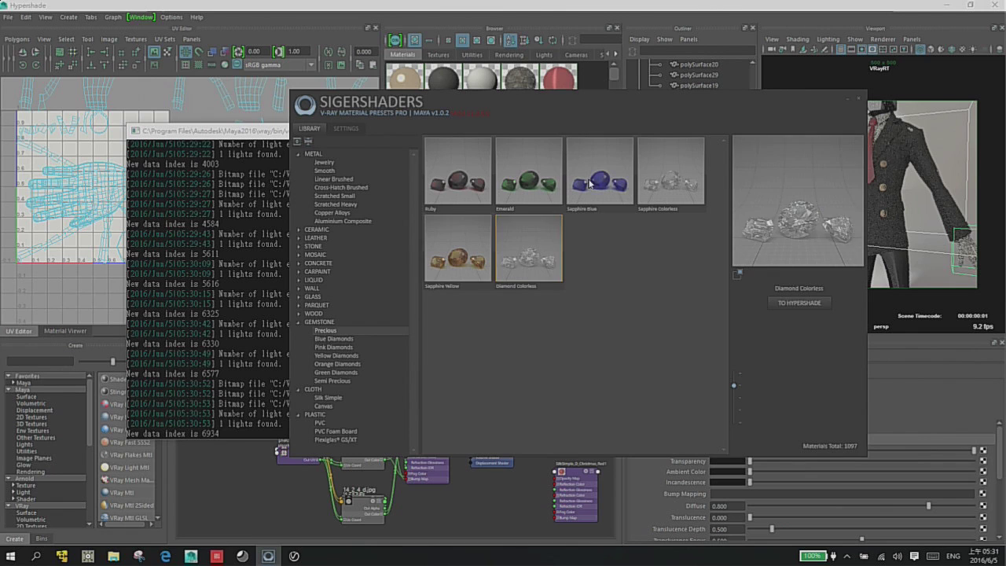
click(335, 339)
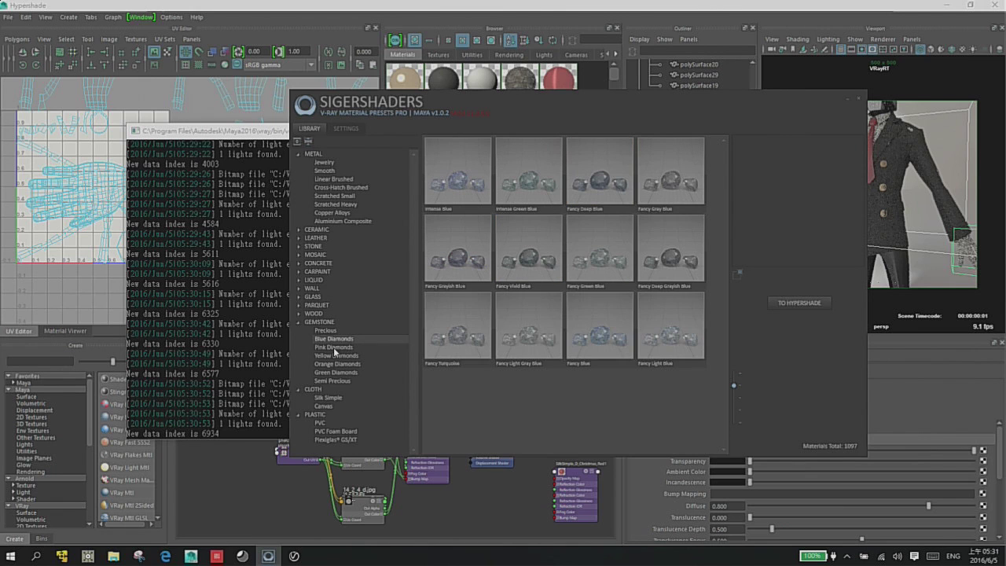
click(334, 346)
click(335, 356)
click(336, 364)
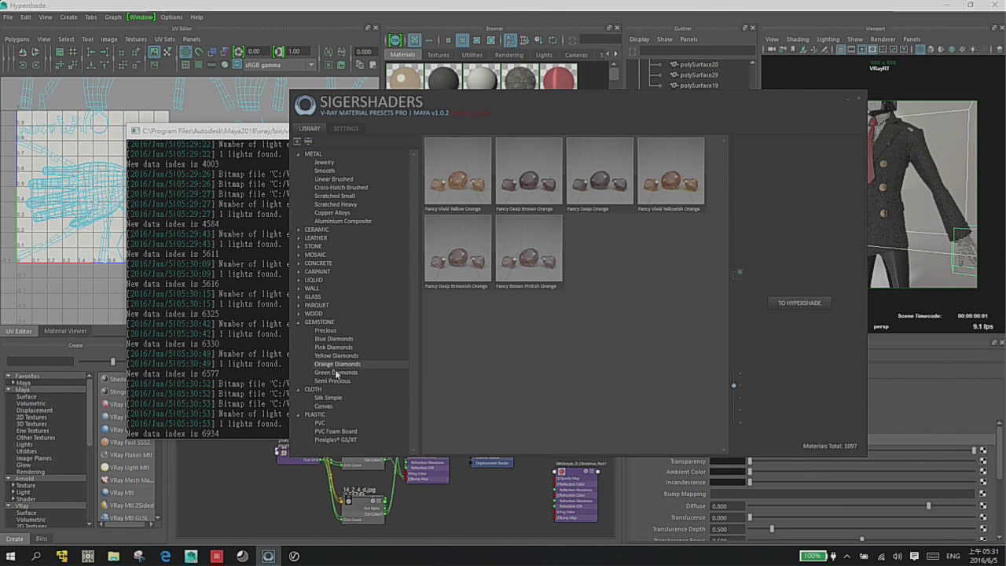
click(337, 373)
click(340, 382)
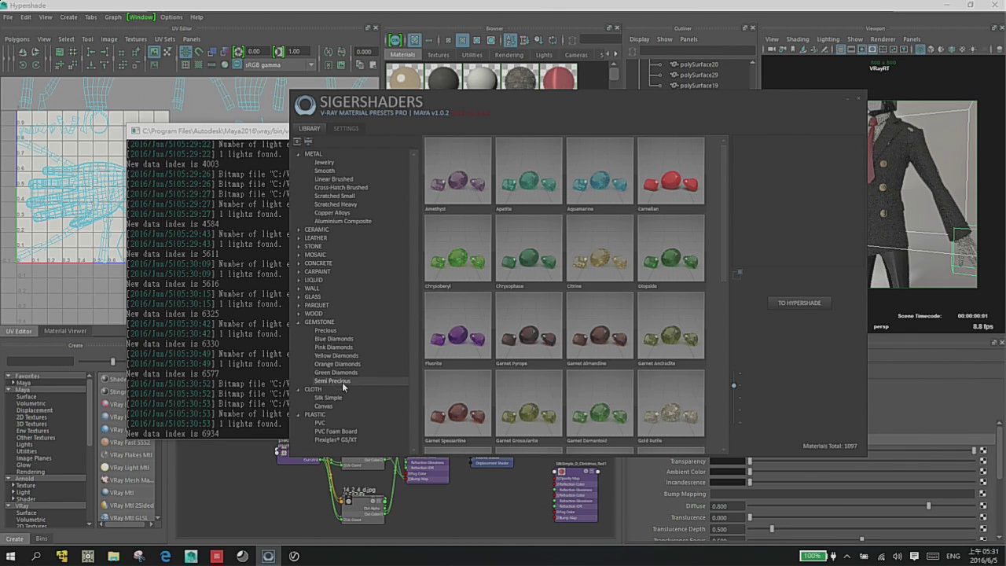
- Send the Indicolite preset from the Semi Precious gemstones to Hypershade and minimize the SigerShaders window
drag(724, 238, 724, 333)
click(616, 250)
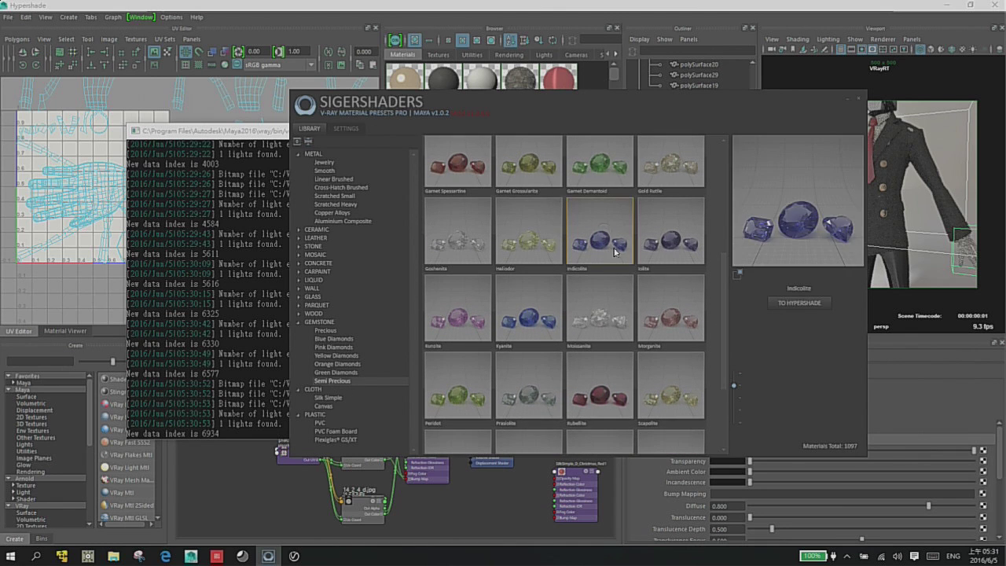
click(652, 245)
click(620, 249)
click(802, 302)
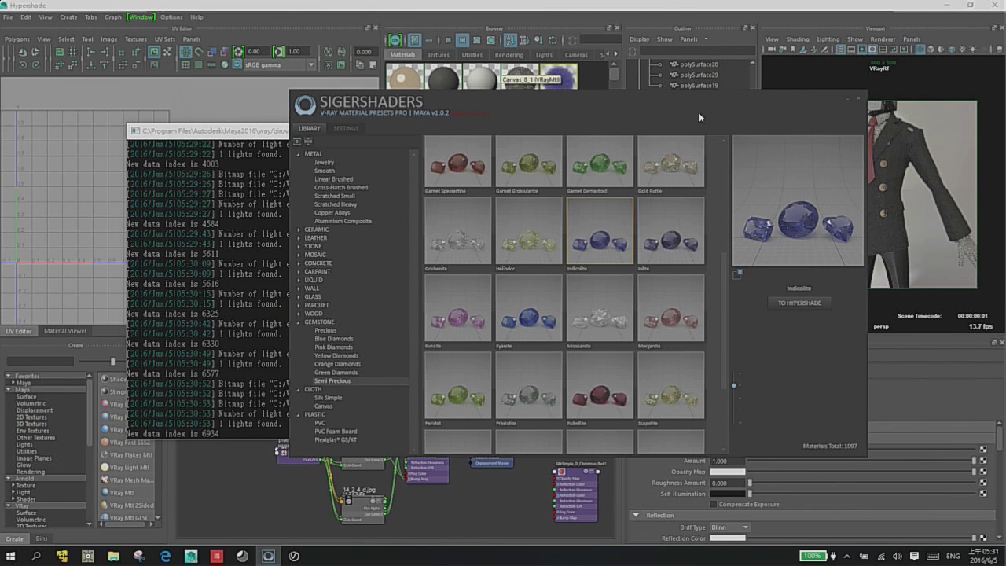
drag(696, 105, 633, 144)
click(796, 139)
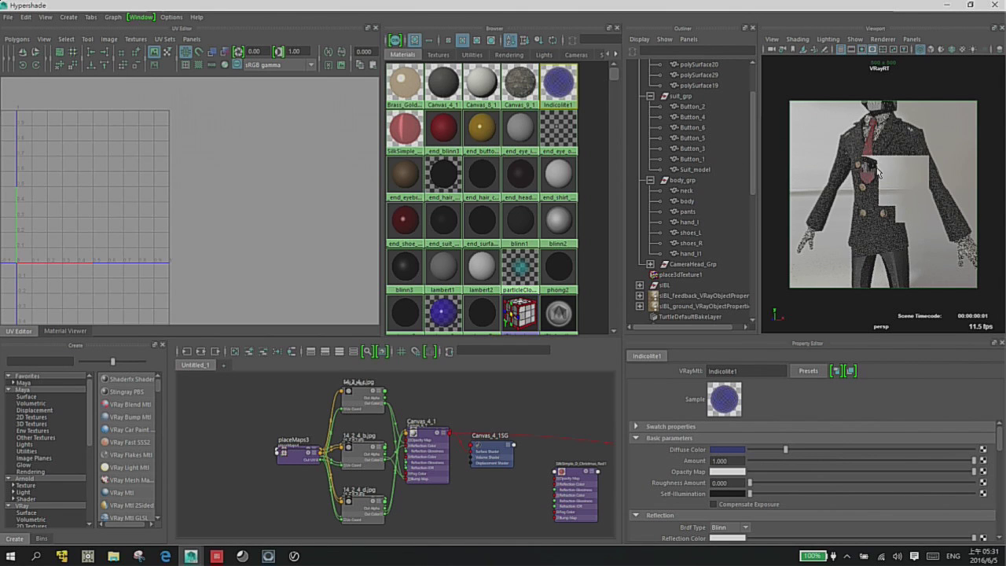
- Switch the viewport renderer to Viewport 2.0, frame the camera head and return the lens selection to object mode
click(883, 39)
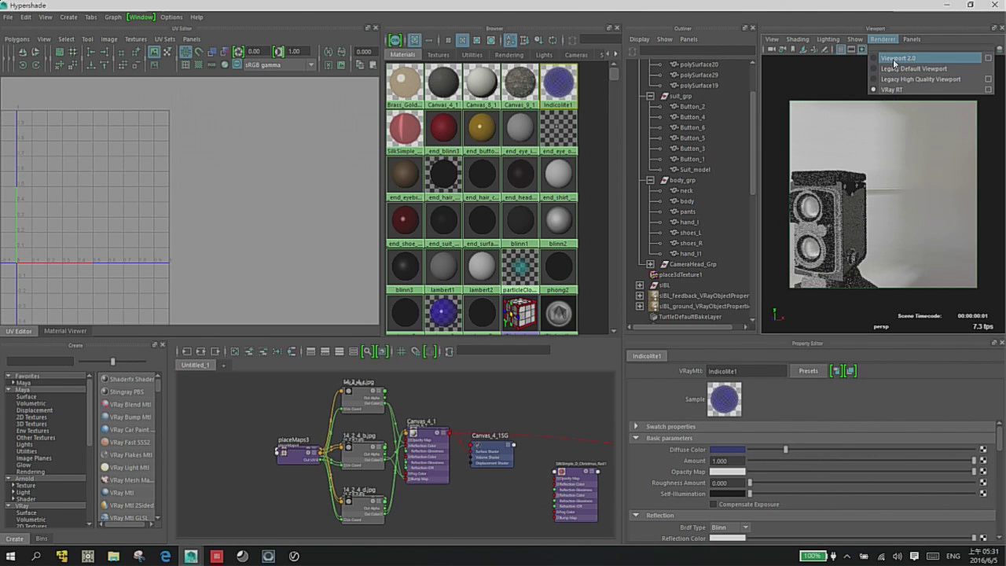
click(896, 58)
key(f)
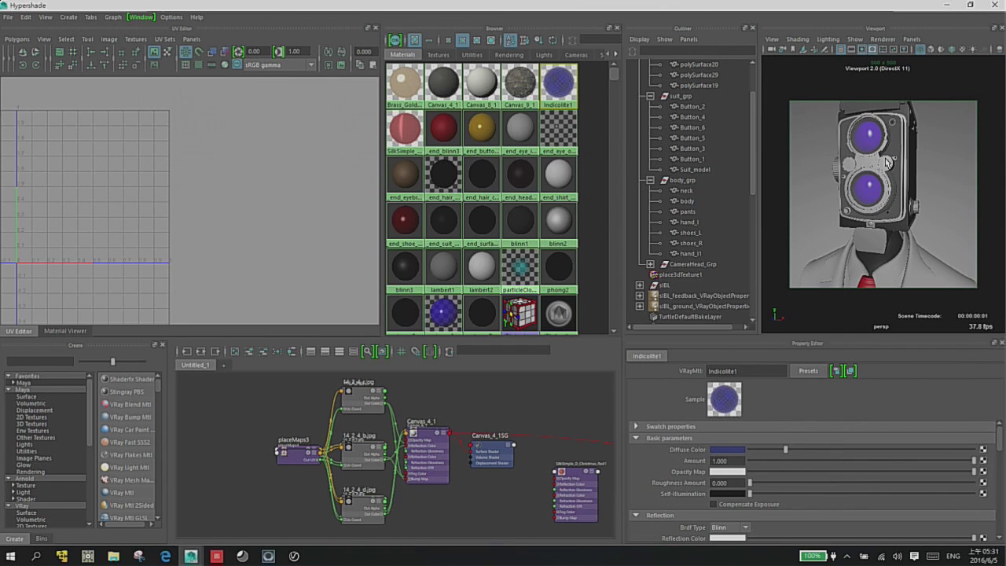
click(868, 143)
right_drag(559, 82, 559, 52)
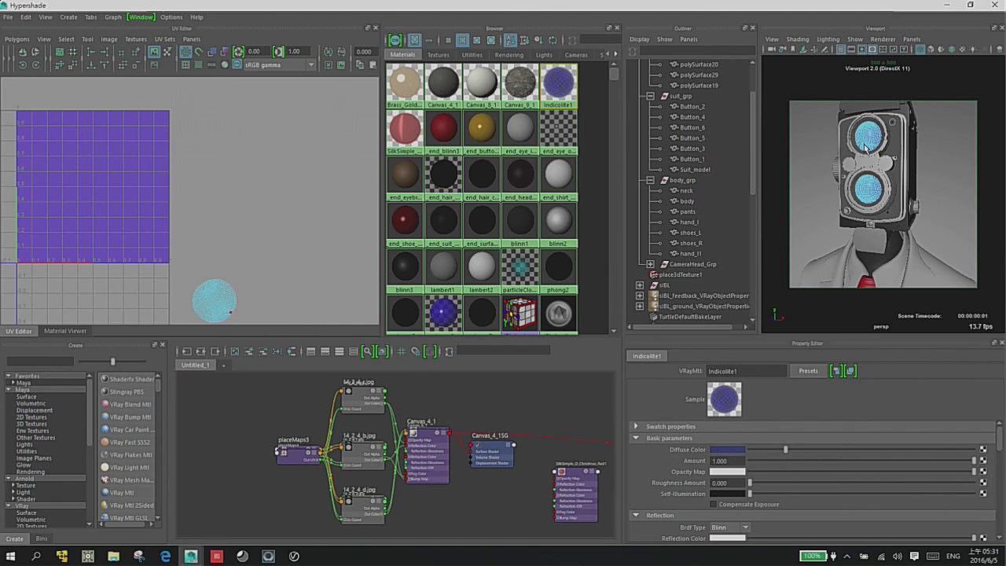
right_drag(867, 145, 893, 133)
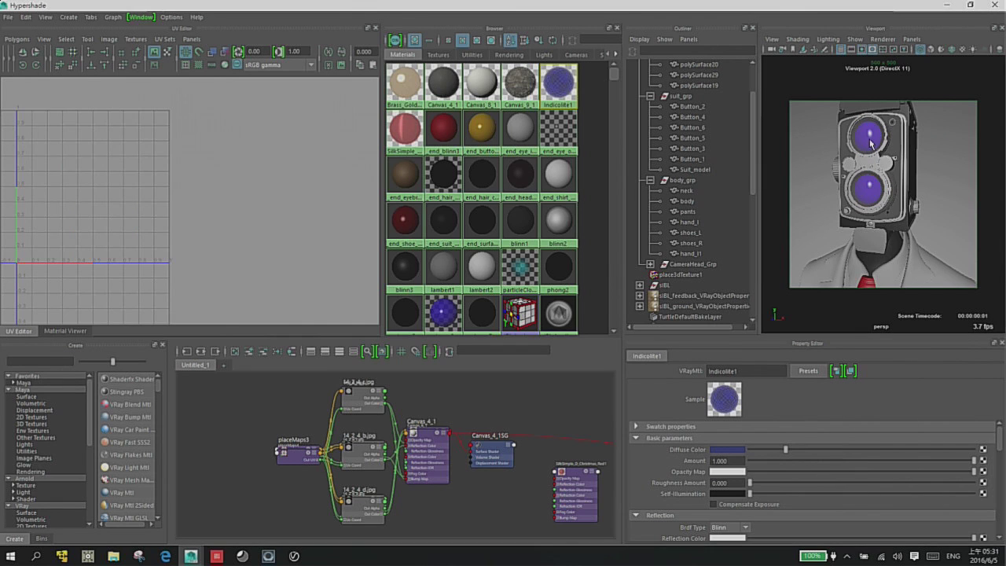
- Select both lenses of the camera head, assign the Indicolite material and switch the viewport back to VRay RT
click(867, 143)
shift+click(868, 189)
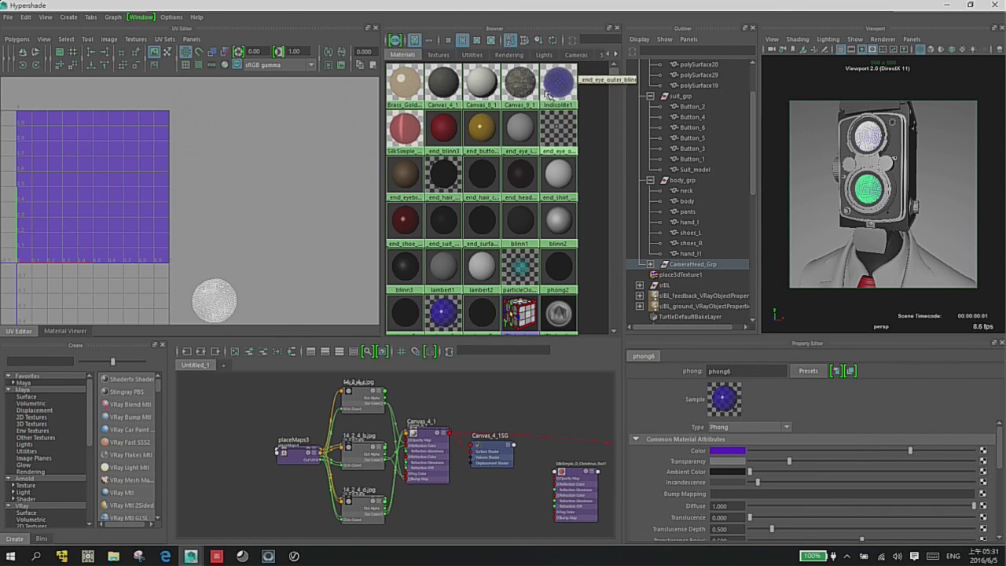
right_drag(559, 84, 563, 51)
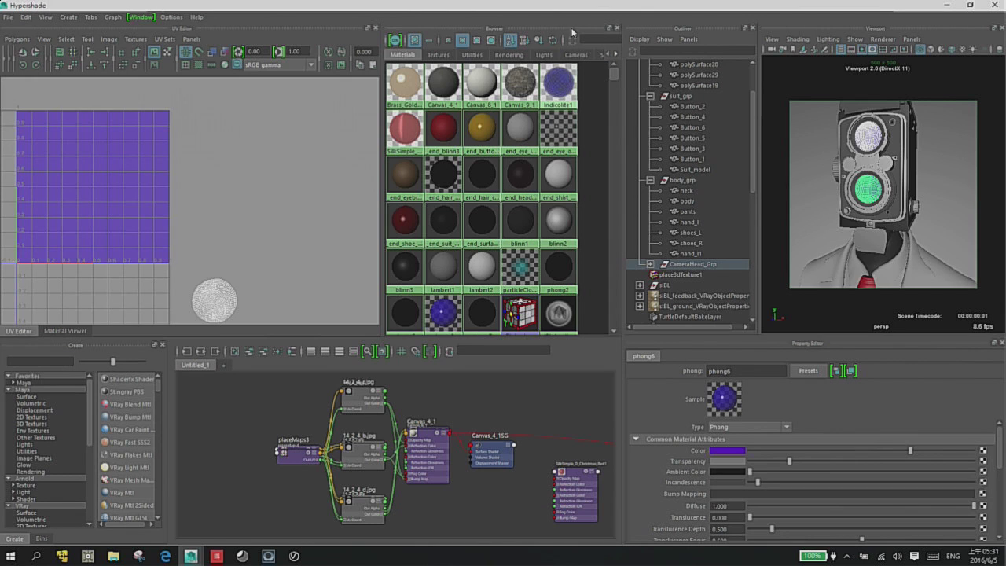
click(883, 42)
click(881, 89)
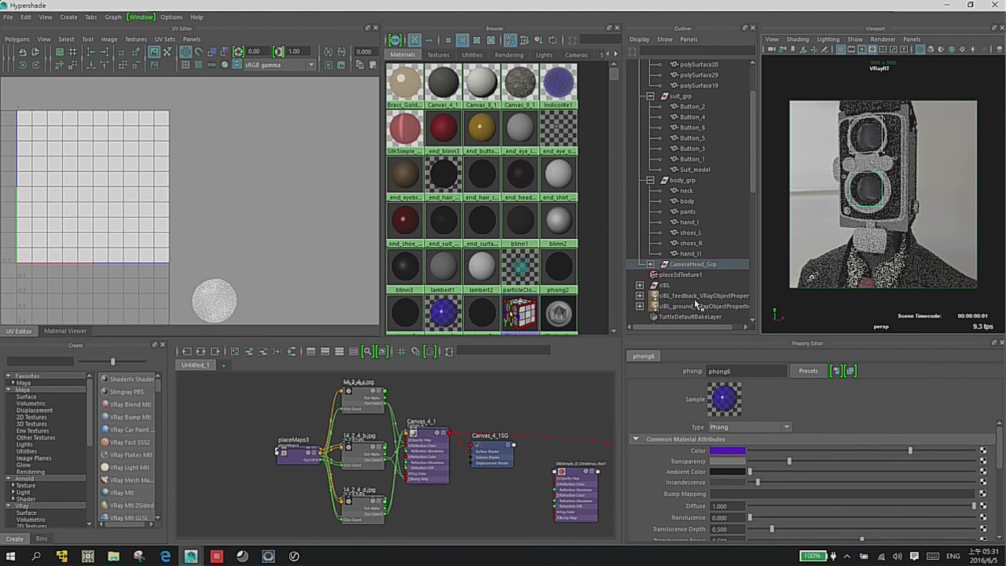
- Reopen SigerShaders and preview the Titanium and Tungsten Carbide presets among the Jewelry metals
click(294, 556)
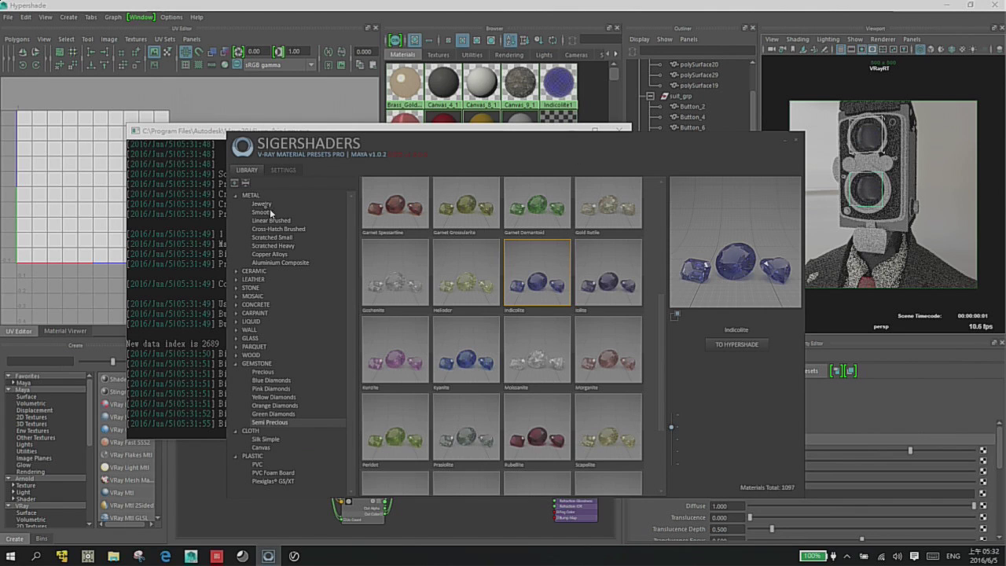
click(270, 207)
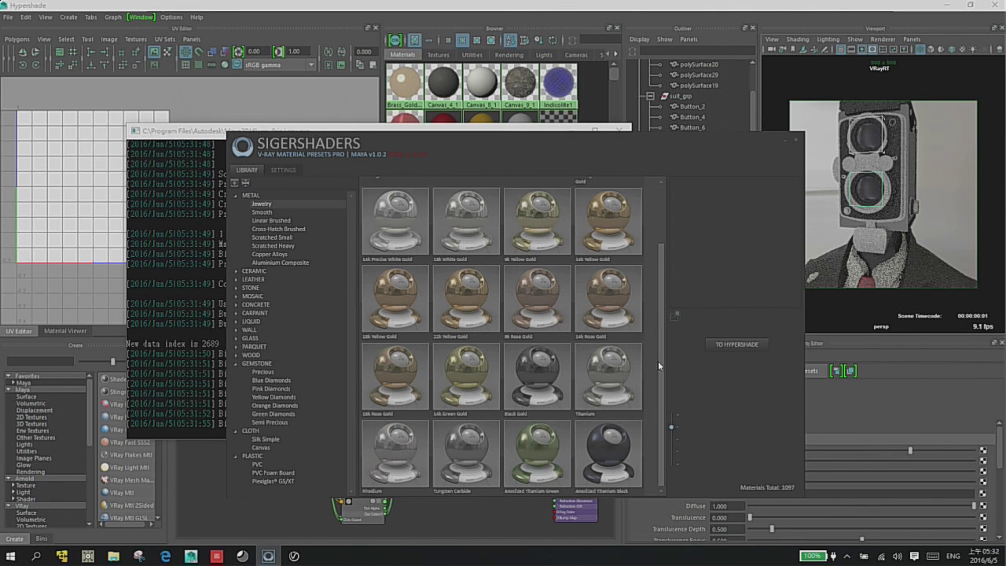
click(612, 385)
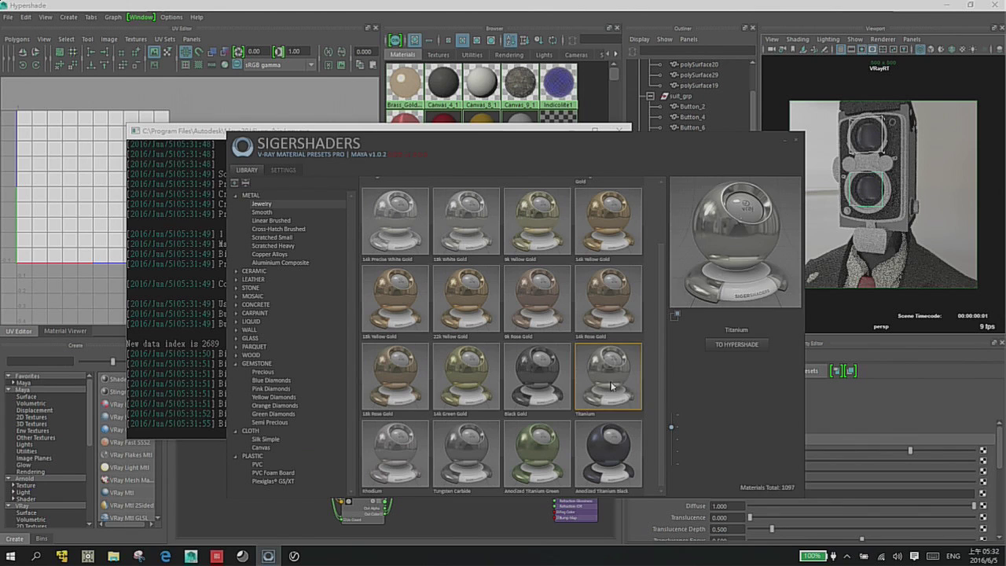
click(481, 443)
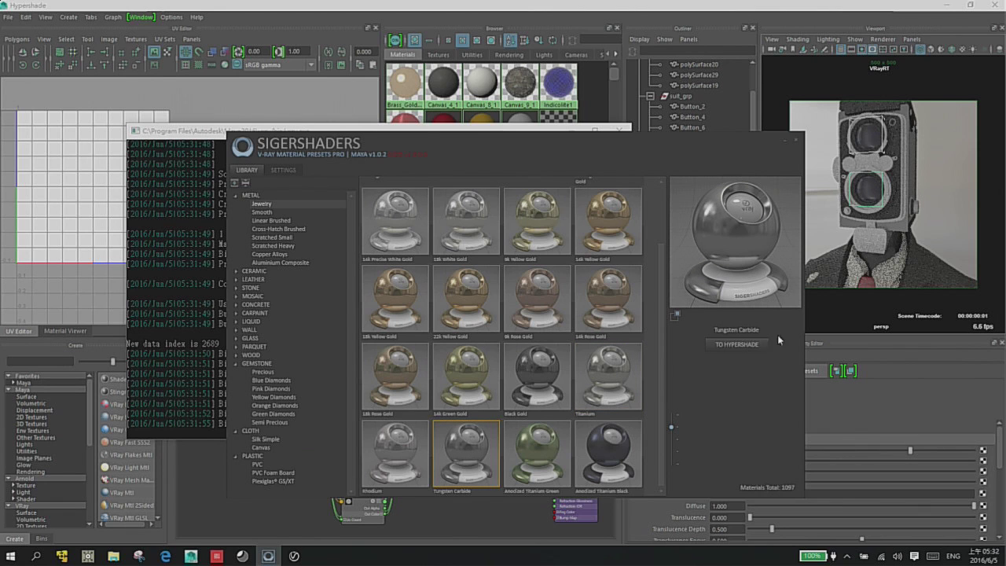
- Send the Chrome Satin preset from the Smooth metals to Hypershade and bring the maximized Hypershade window back to the front
click(279, 215)
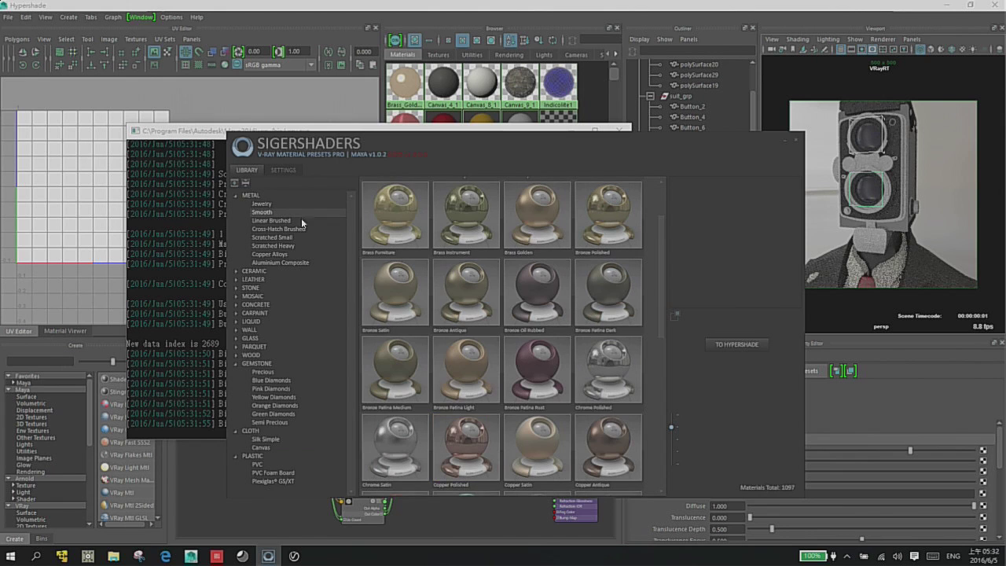
scroll(663, 313, down, 2)
click(425, 377)
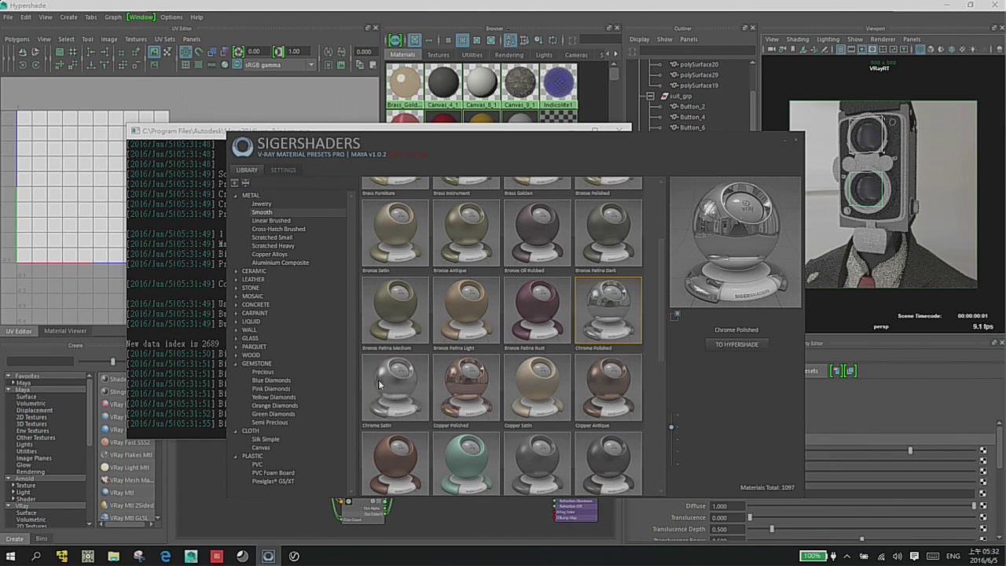
click(736, 343)
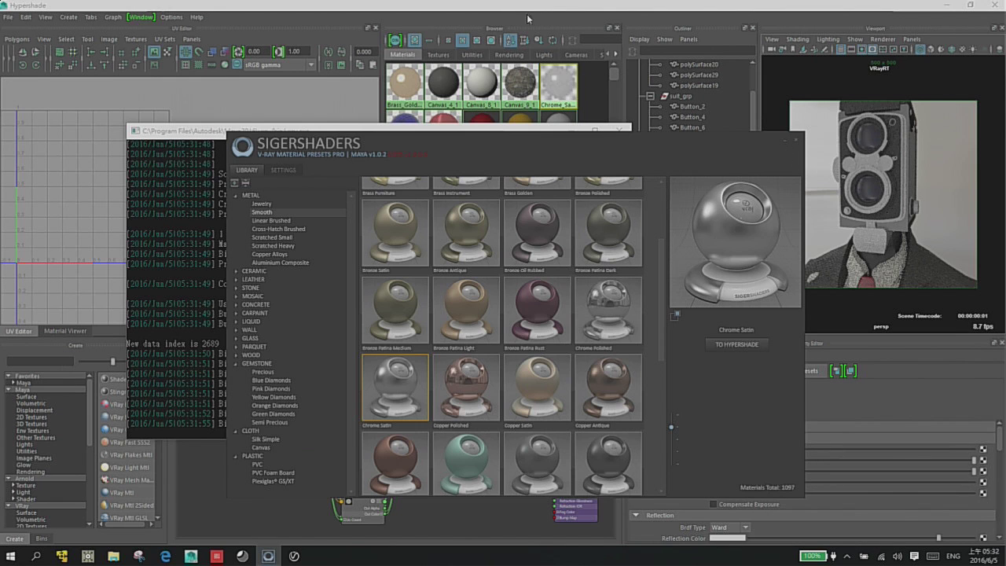
click(532, 57)
drag(532, 4, 532, 57)
key(super+Up)
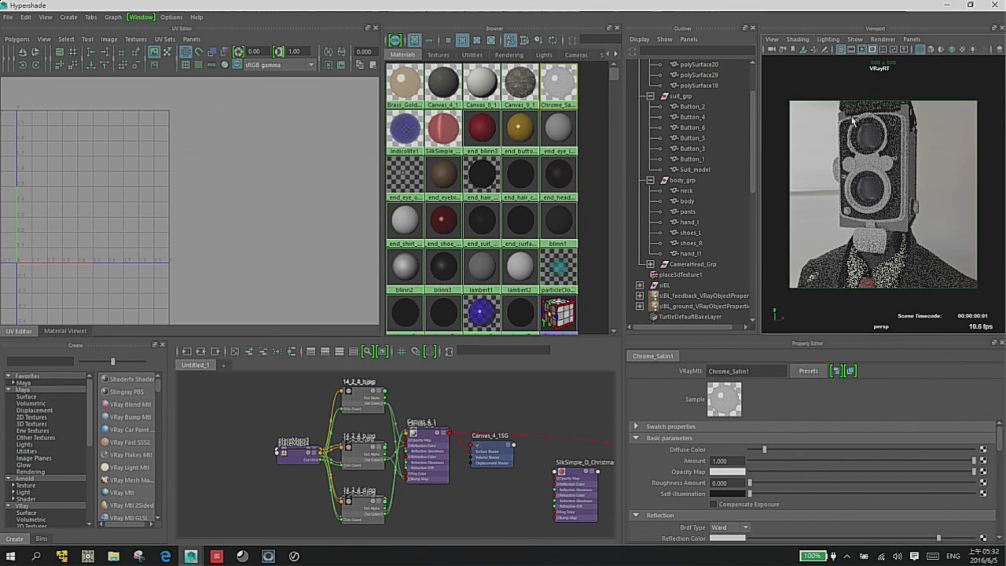
- In Viewport 2.0, select the camera head's front frame, lens rings, connecting plate and both small dials, and assign the Chrome Satin material
click(883, 39)
click(896, 48)
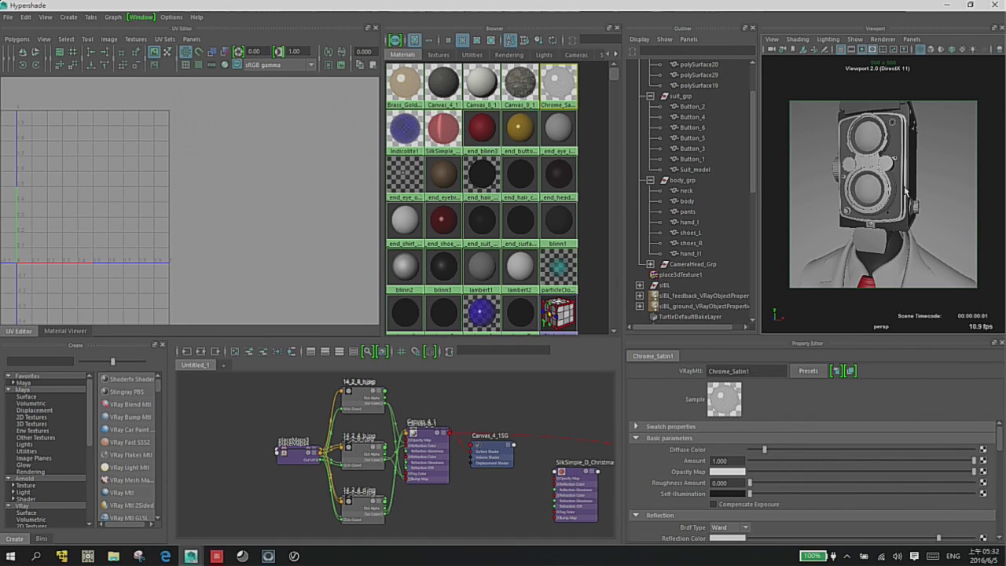
click(902, 202)
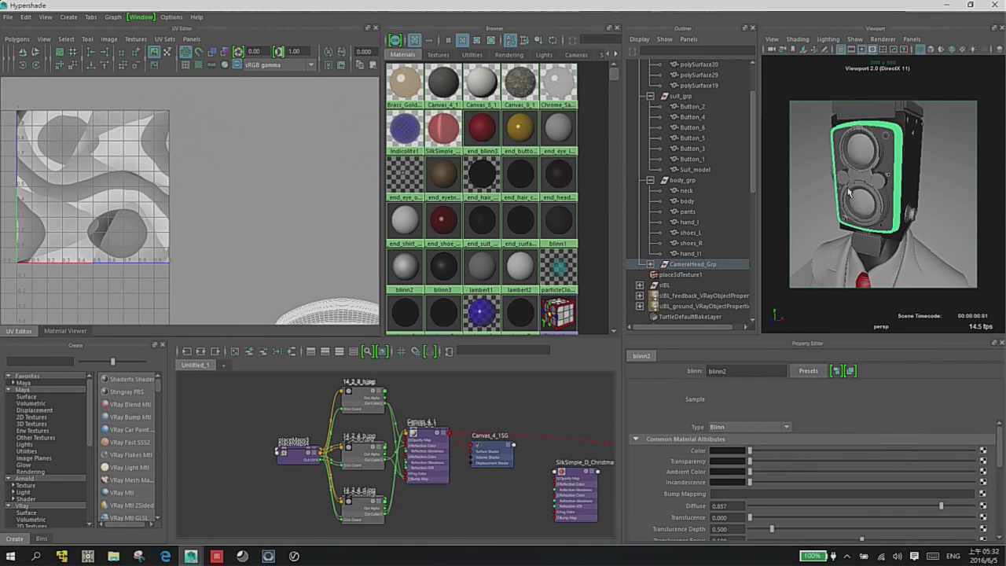
scroll(849, 193, up, 5)
alt+drag(852, 191, 882, 187)
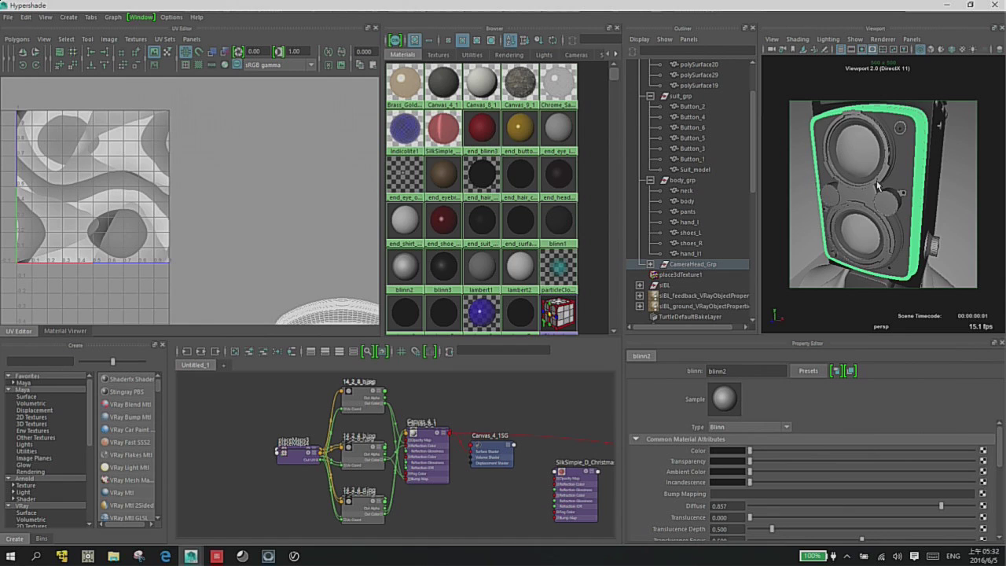
click(879, 186)
click(868, 209)
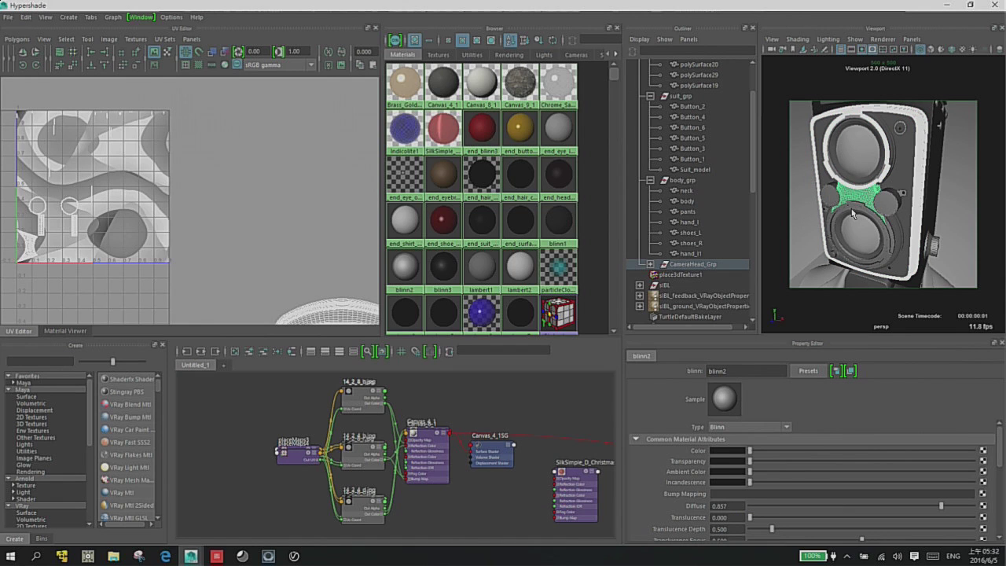
click(883, 203)
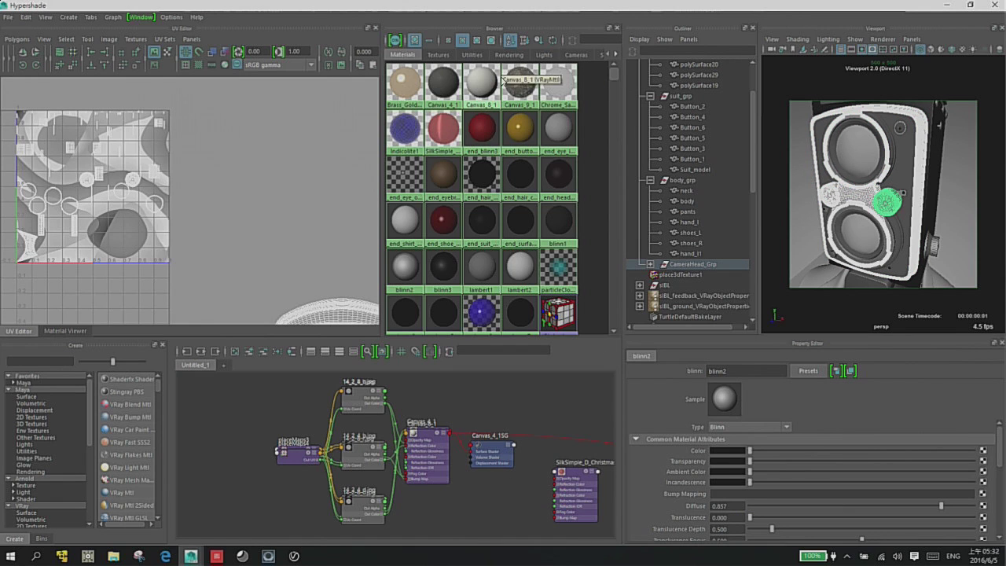
click(901, 193)
alt+right_drag(901, 193, 869, 192)
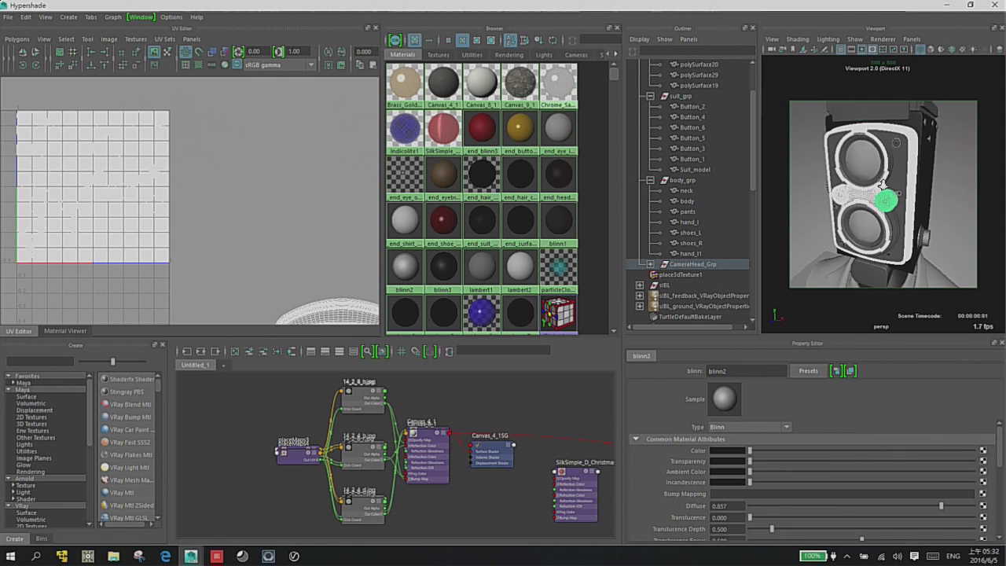
mouse_move(868, 192)
alt+mouse_down()
mouse_move(912, 182)
mouse_move(863, 184)
alt+mouse_up()
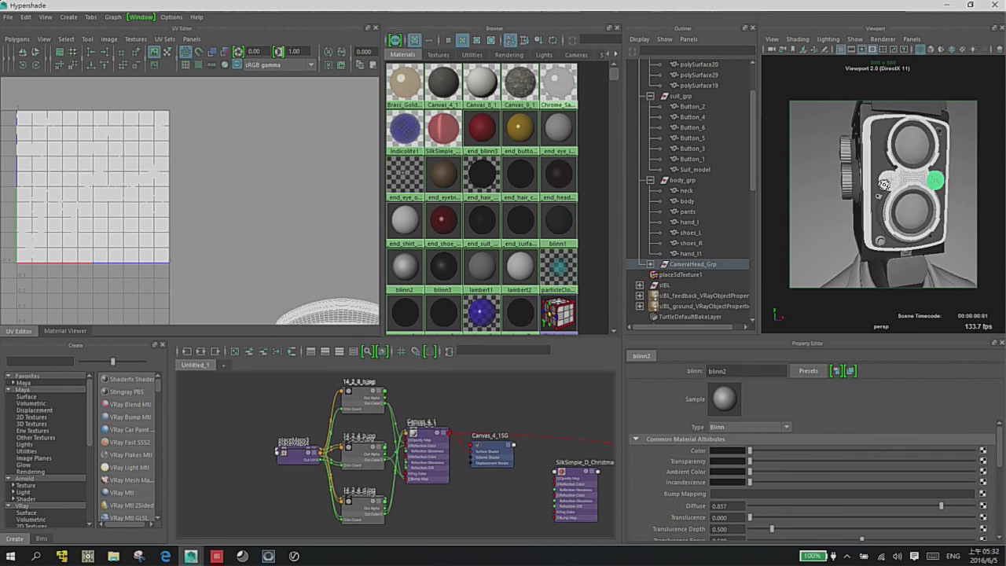
- Select the two round knobs on the side of the camera head and assign the Brass Golden material
click(268, 556)
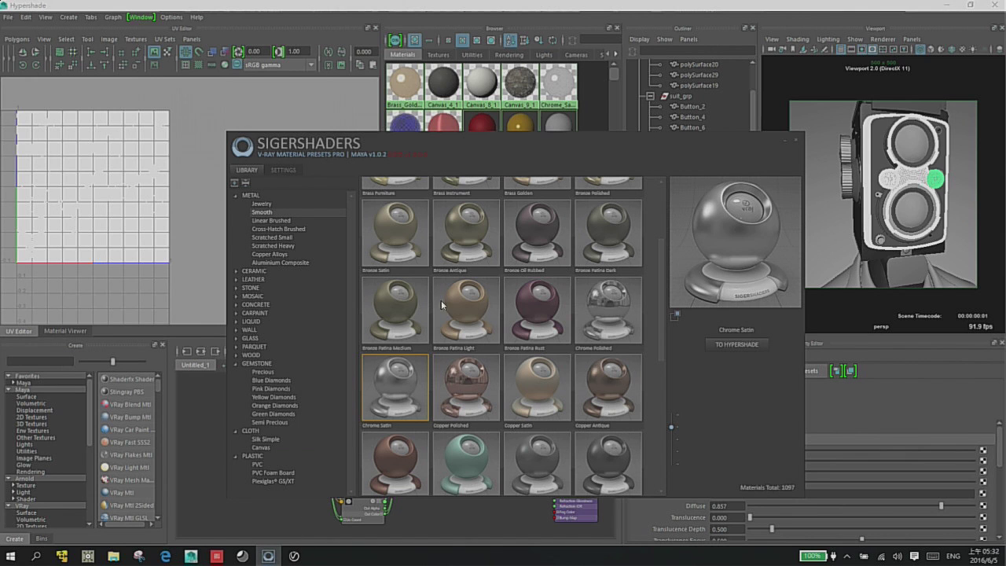
click(781, 142)
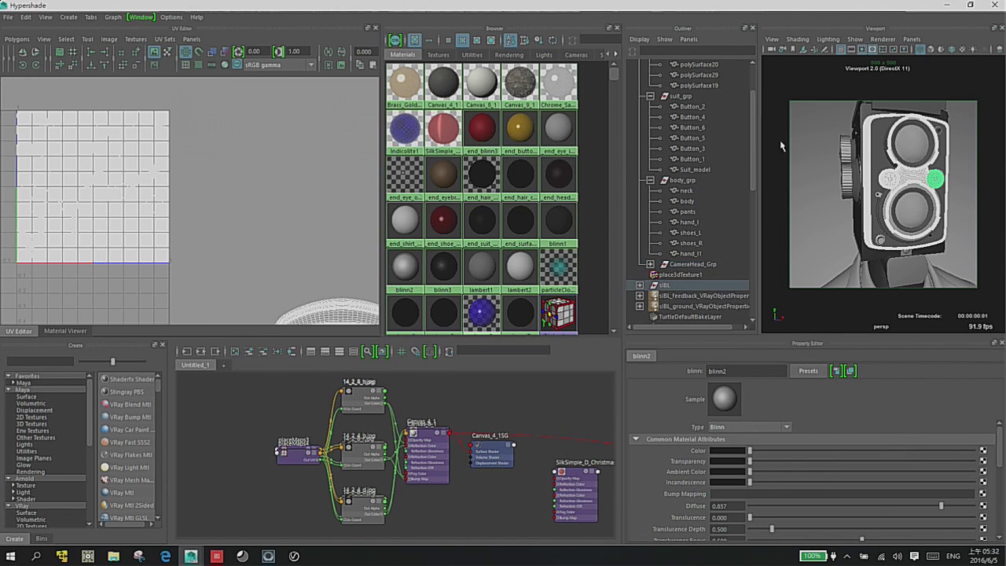
click(853, 174)
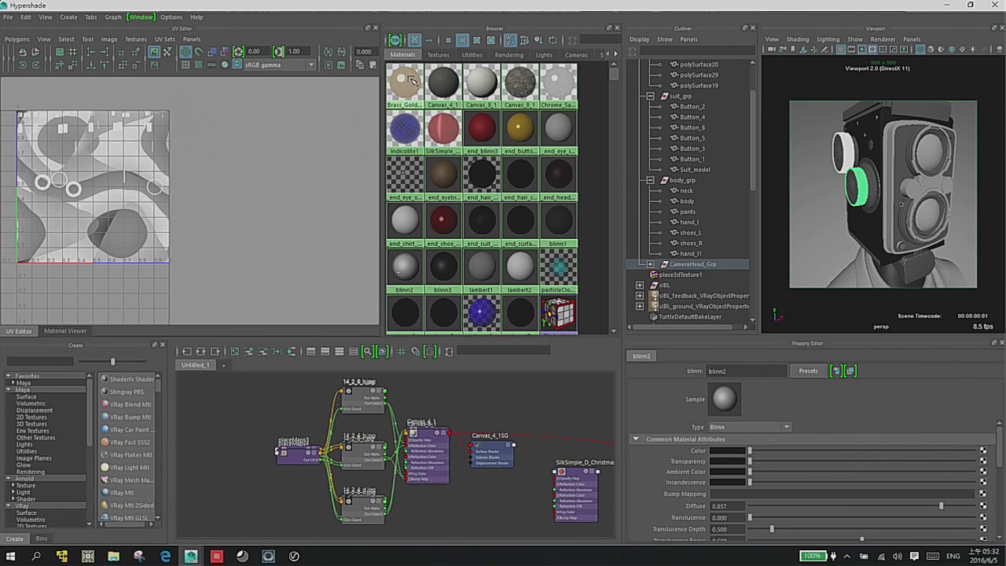
right_drag(410, 79, 397, 42)
- Frame the upper body, switch the viewport renderer to VRay RT and inspect the shaded character from several angles
alt+right_drag(854, 205, 829, 191)
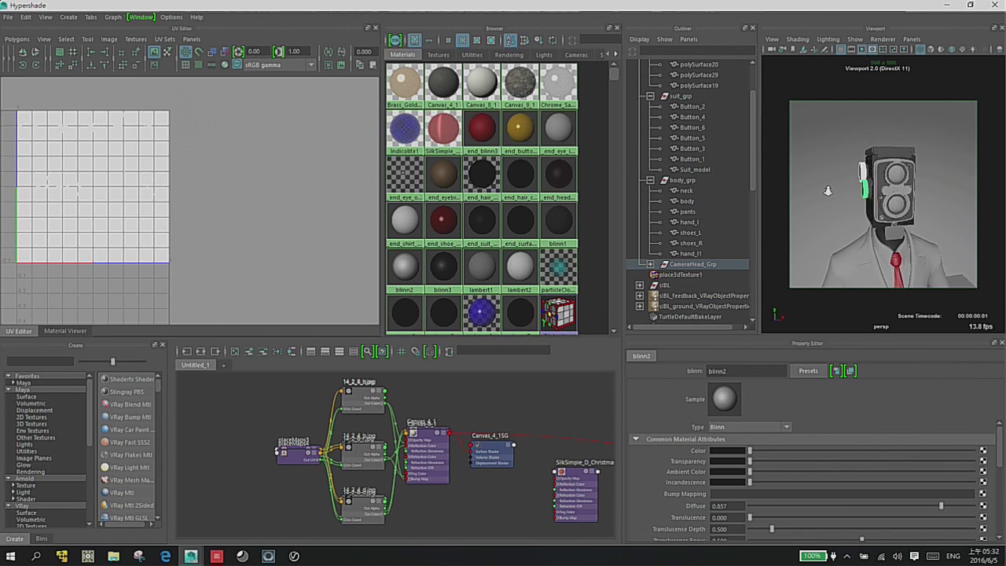
alt+middle_drag(829, 191, 819, 151)
alt+drag(818, 150, 848, 169)
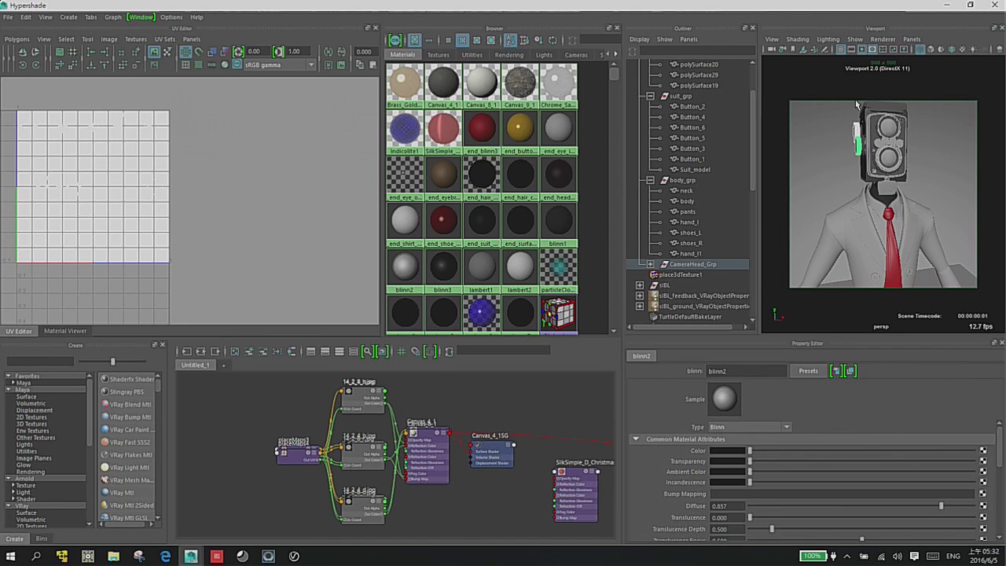
click(883, 44)
click(896, 90)
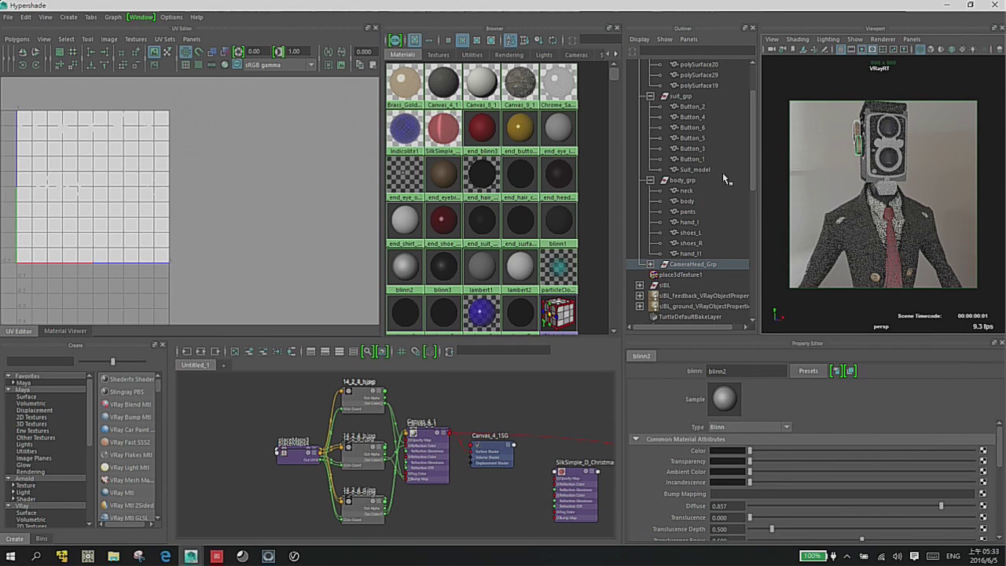
alt+drag(875, 221, 894, 180)
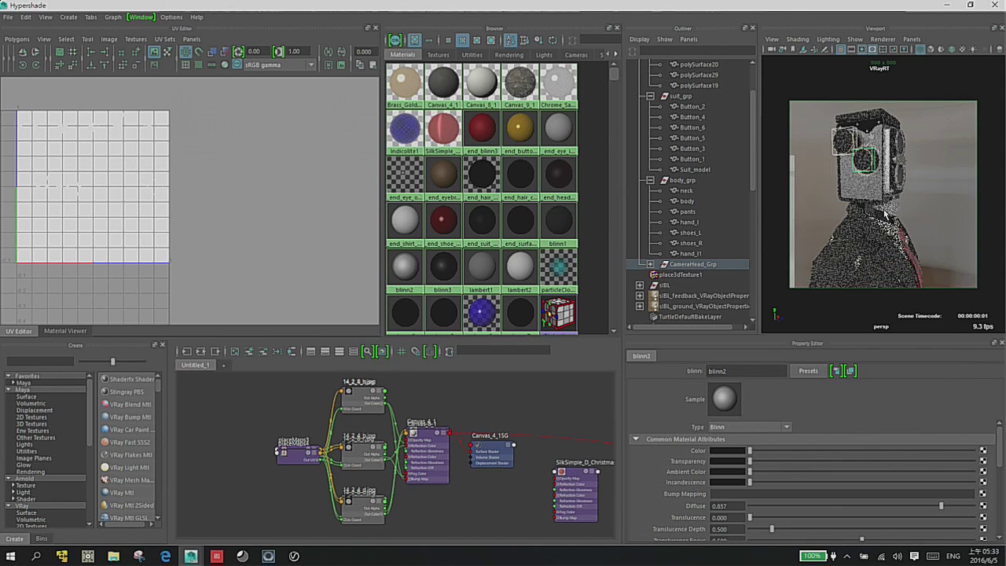
alt+drag(899, 220, 888, 239)
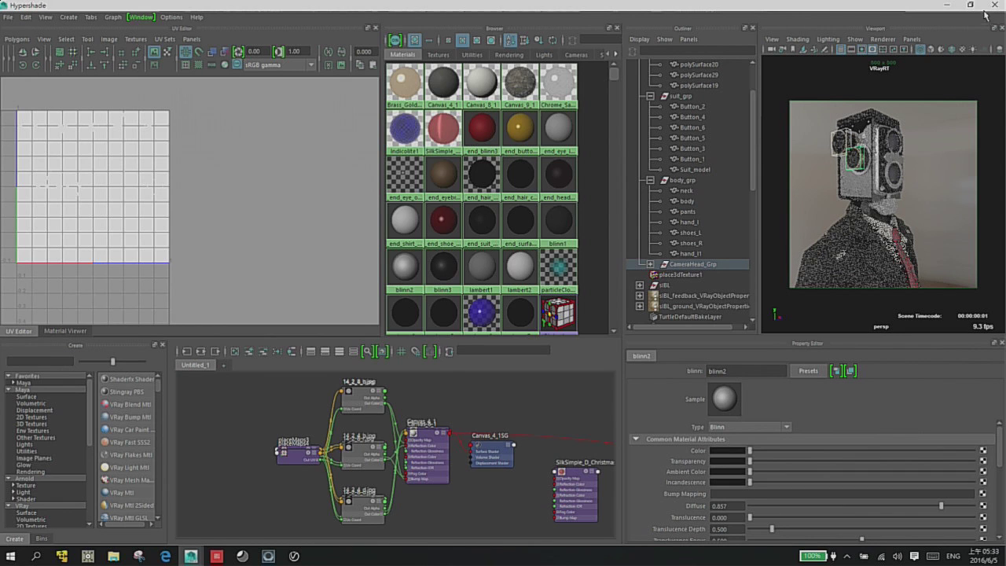
- Switch the viewport back to Viewport 2.0, close Hypershade and frame the character from head to hands in the main viewport
click(883, 39)
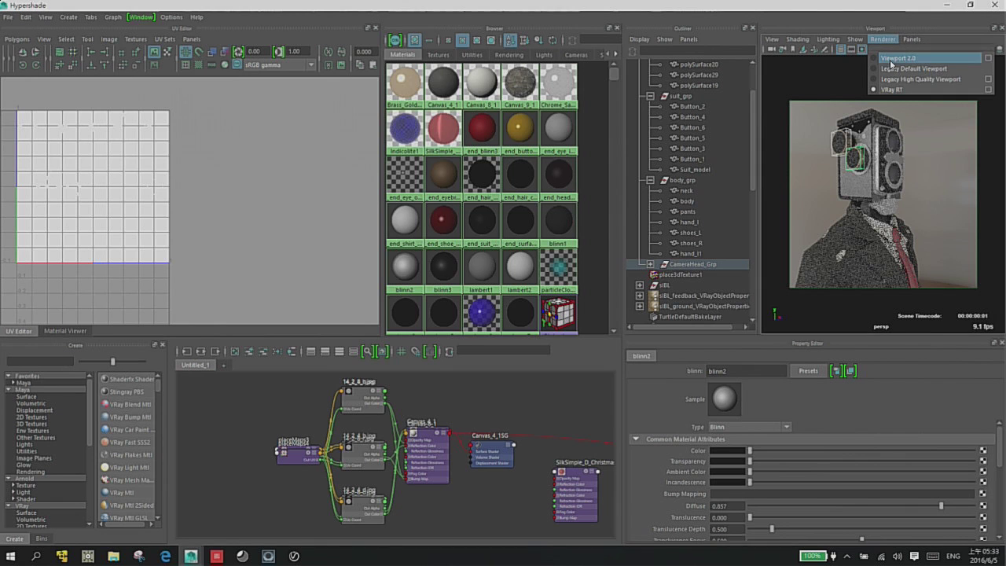
click(894, 60)
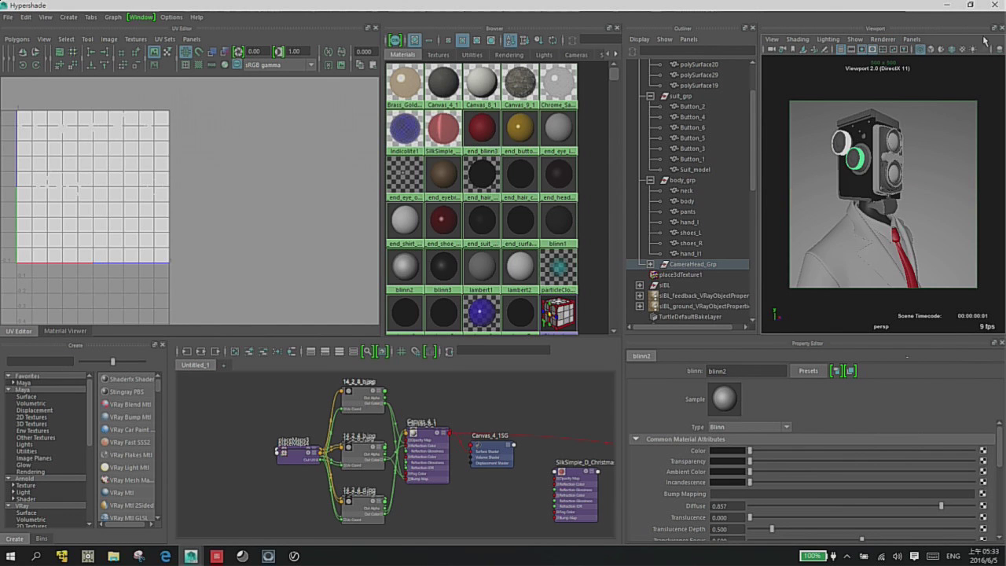
click(996, 5)
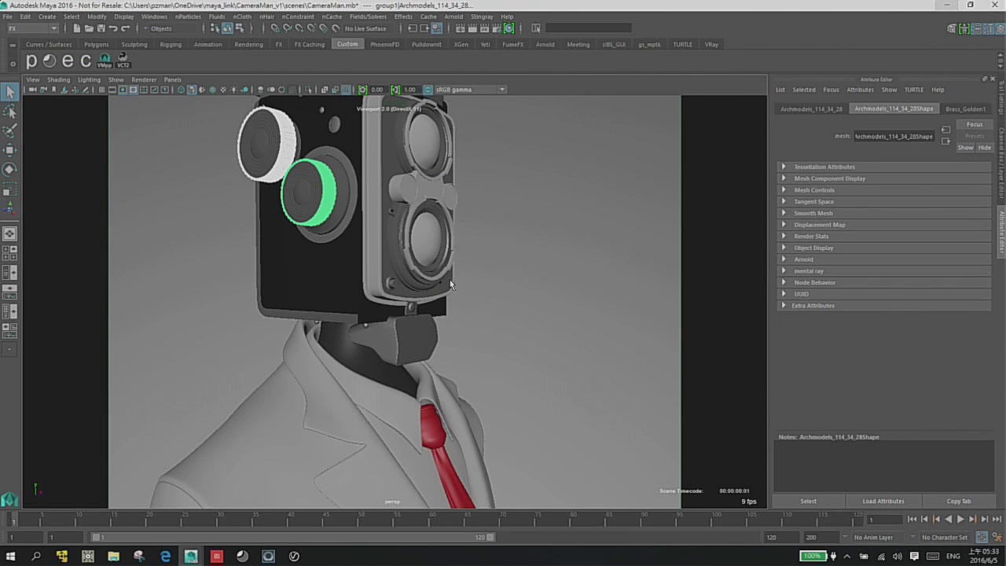
alt+drag(529, 193, 603, 238)
alt+right_drag(602, 238, 501, 226)
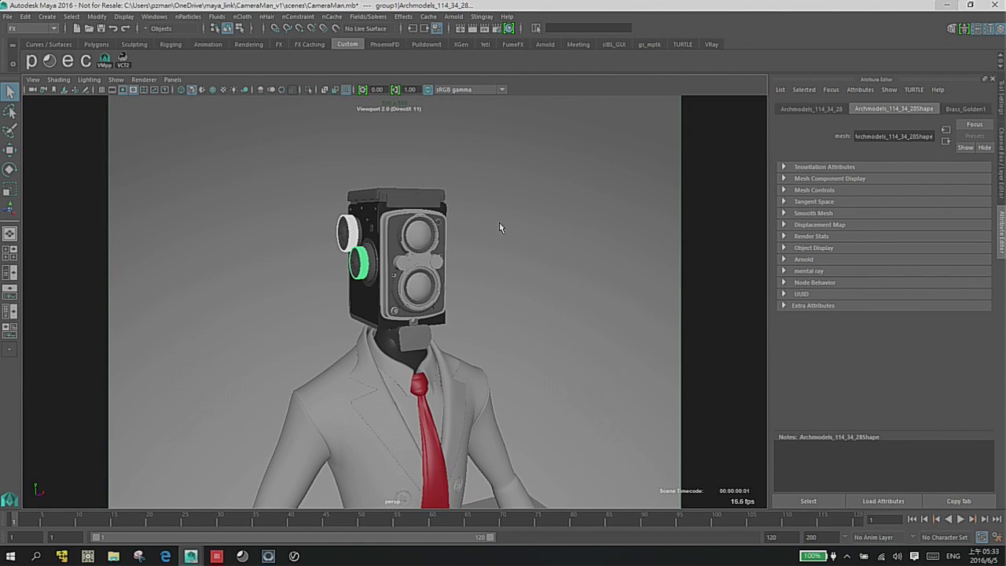
alt+middle_drag(501, 227, 544, 154)
alt+right_drag(544, 154, 520, 204)
alt+drag(521, 204, 550, 191)
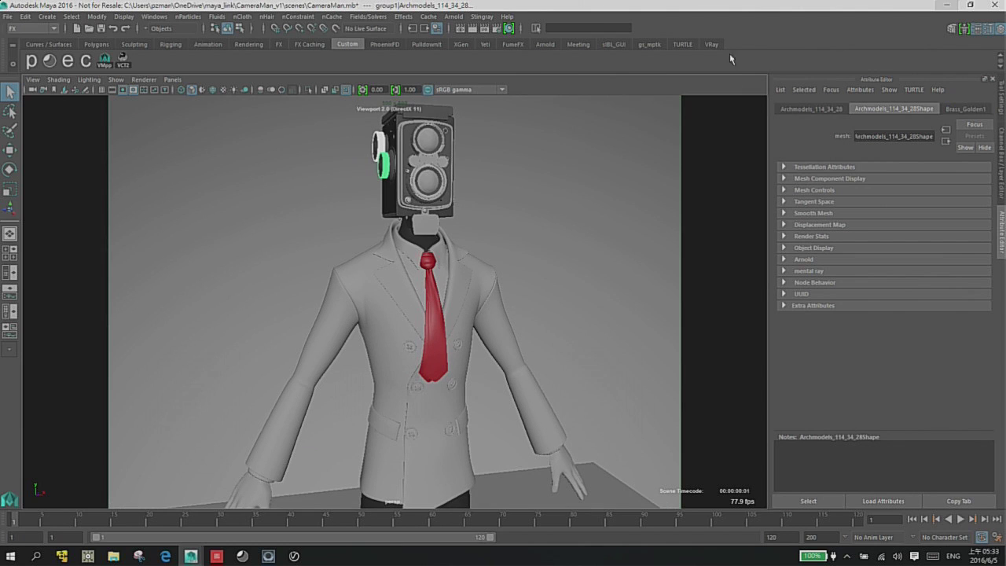
- Render the character with V-Ray, and render it once more from the V-Ray Quick Settings window
click(472, 29)
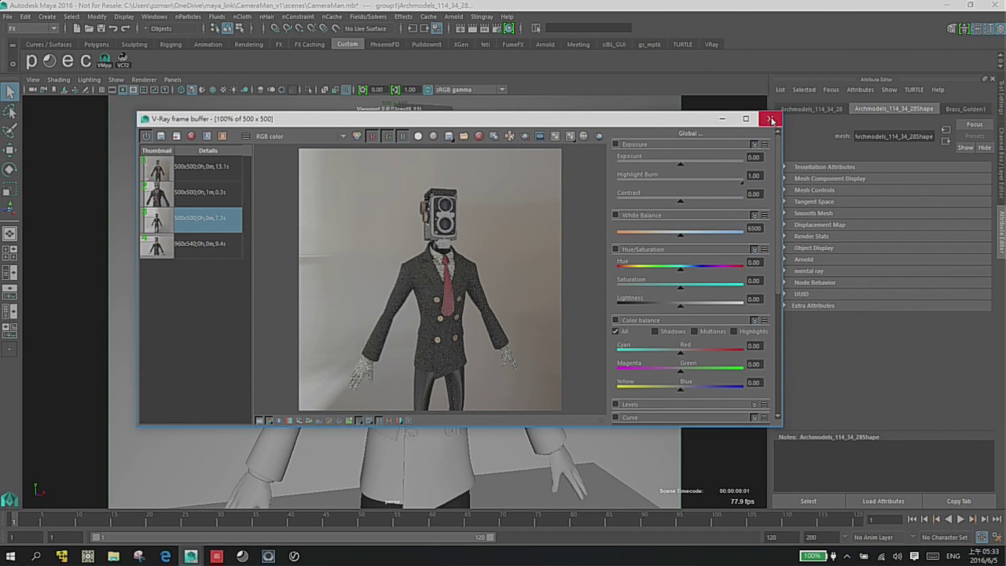
click(769, 119)
click(710, 45)
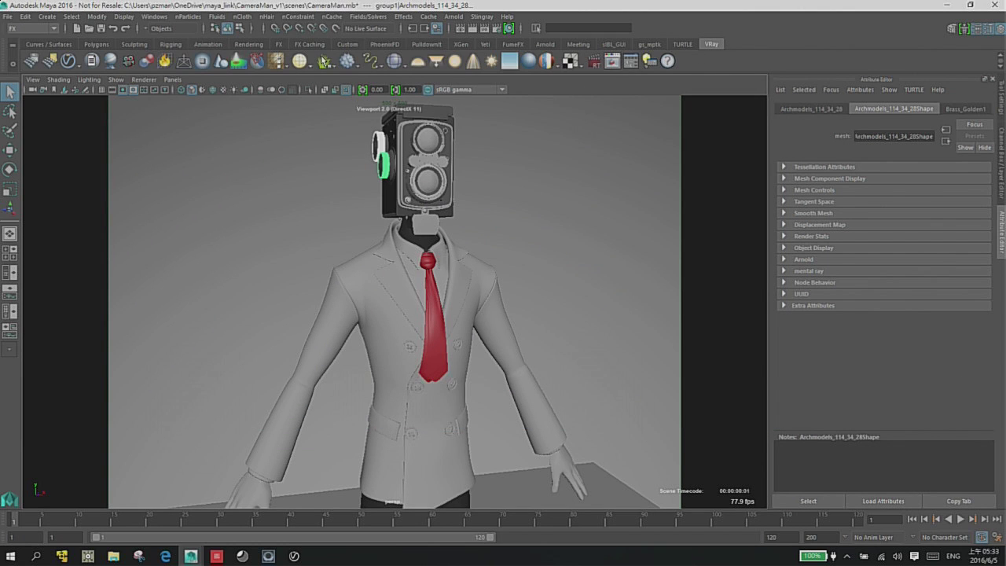
click(631, 61)
drag(293, 104, 633, 115)
click(418, 139)
click(725, 374)
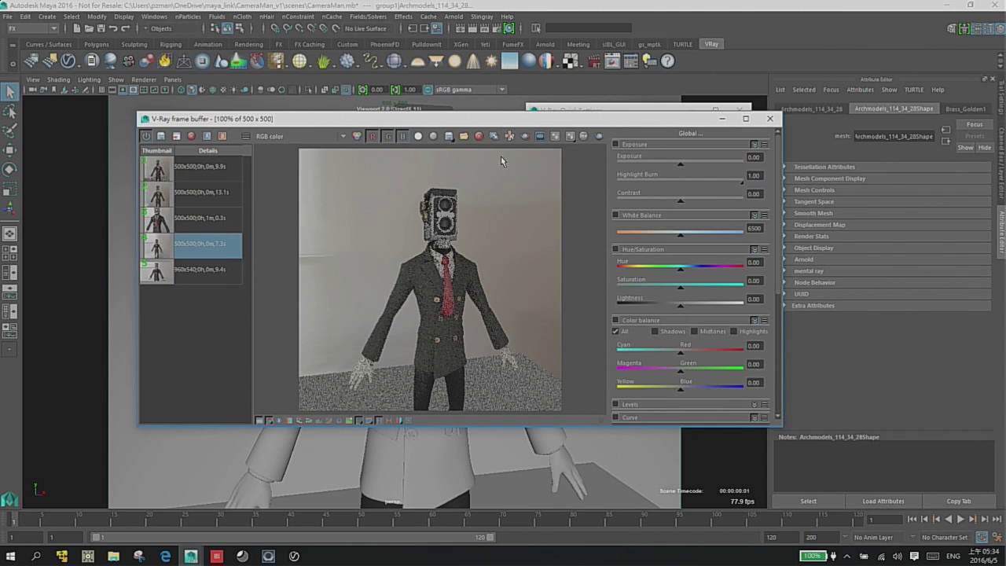
- Move the V-Ray frame buffer aside, select the suit model and display its Canvas_4_1 material attributes
drag(472, 122, 766, 102)
alt+drag(189, 370, 364, 341)
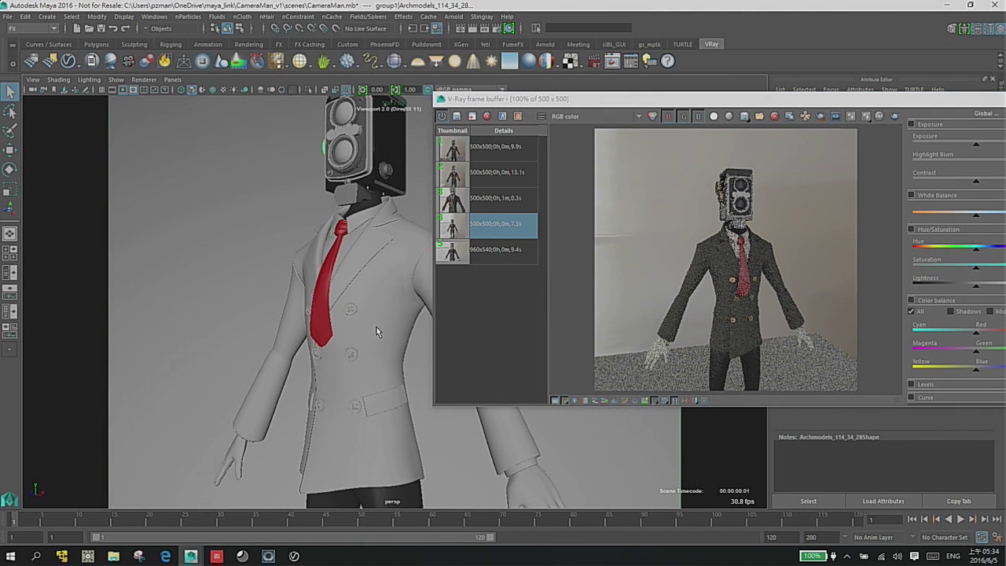
click(401, 283)
right_drag(396, 284, 410, 466)
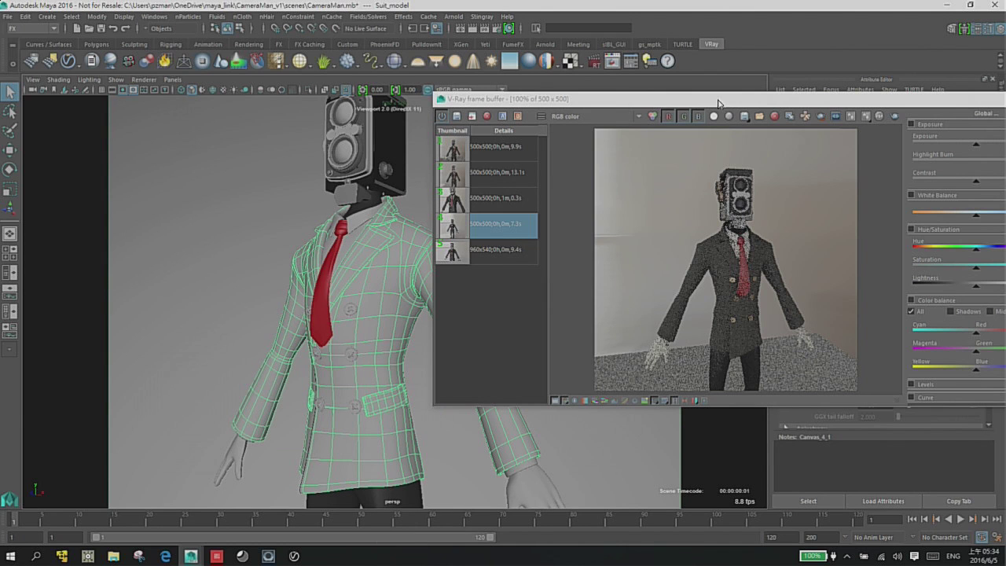
- Open the DiffMap3 texture on the suit material's Diffuse Color and darken it by lowering Color Gain to near black
drag(717, 103, 362, 113)
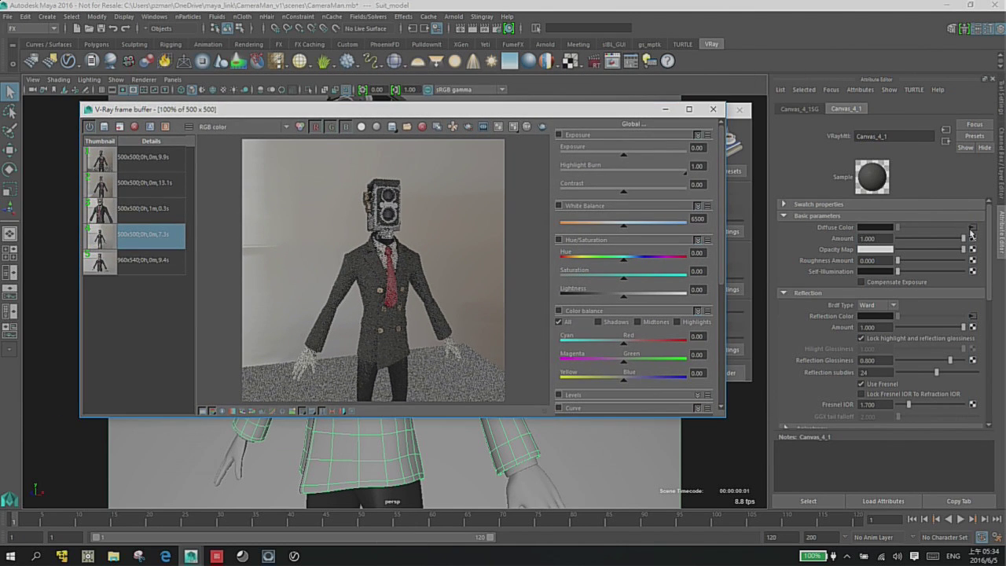
click(971, 228)
scroll(983, 274, down, 3)
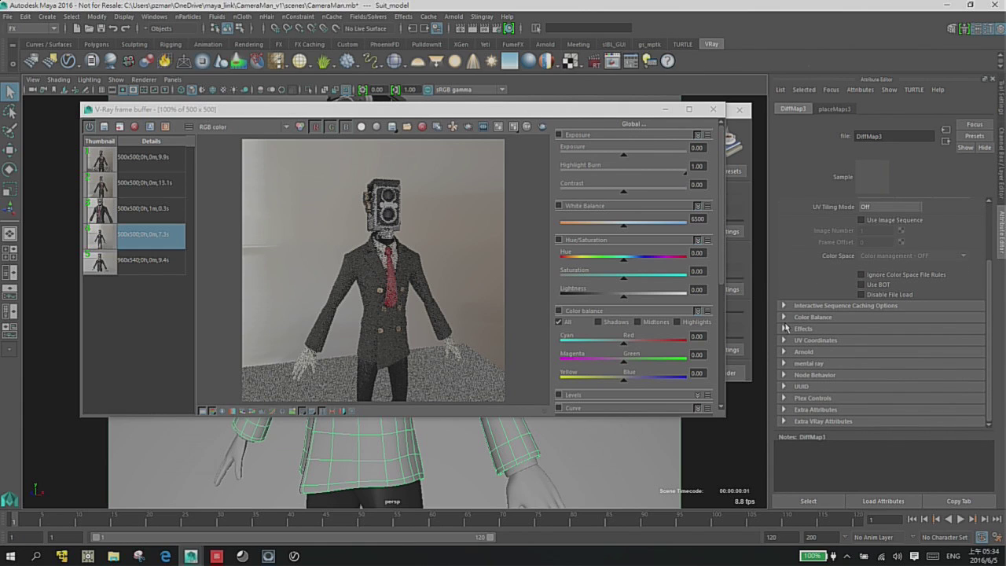
click(783, 318)
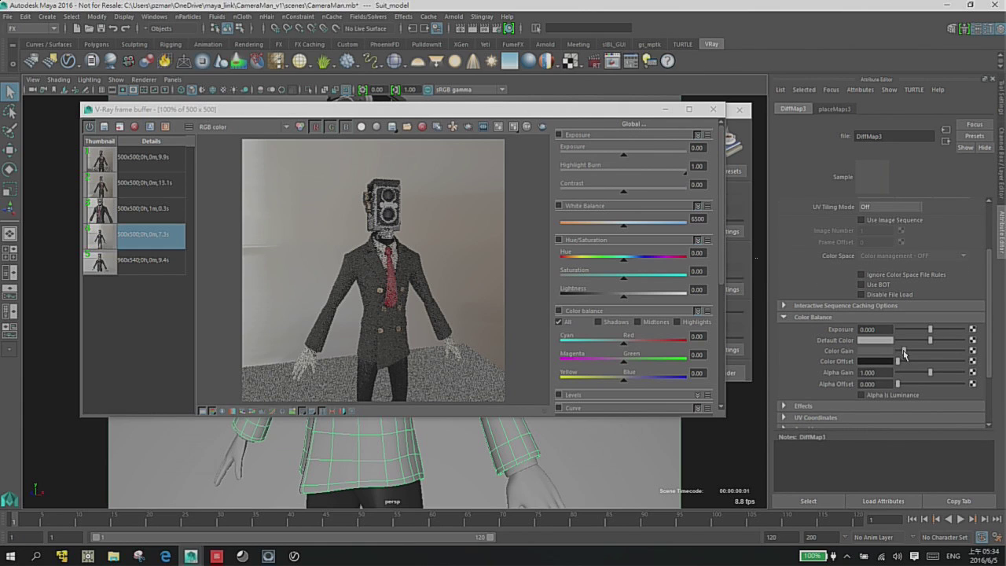
drag(904, 351, 899, 352)
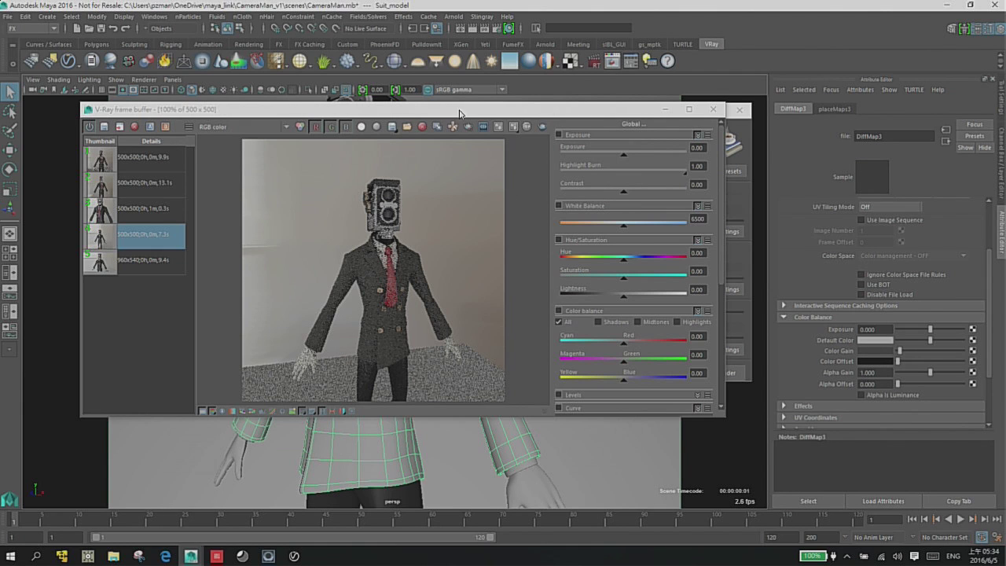
- Re-render the character in the V-Ray frame buffer and move the frame buffer window aside
drag(460, 115, 474, 139)
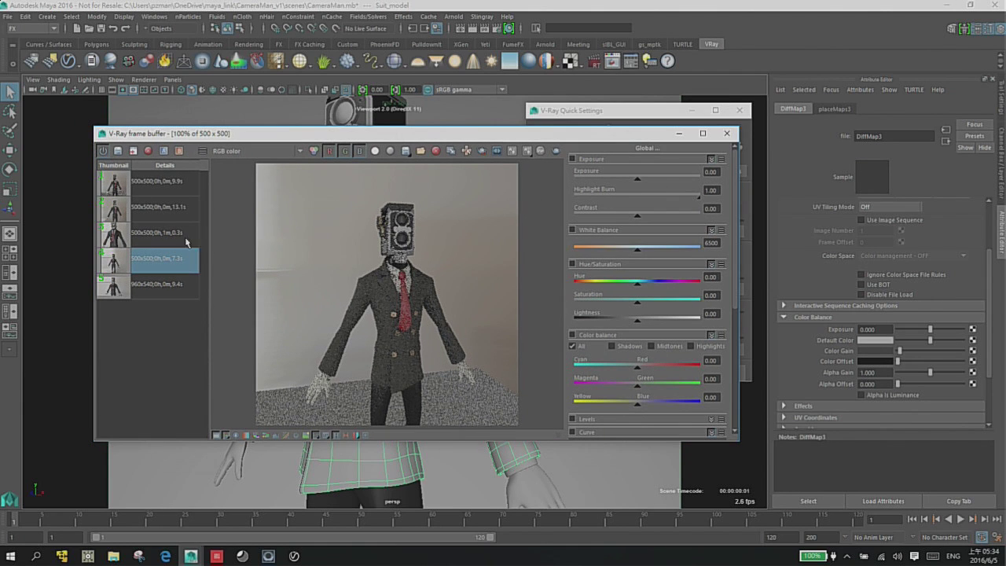
click(557, 151)
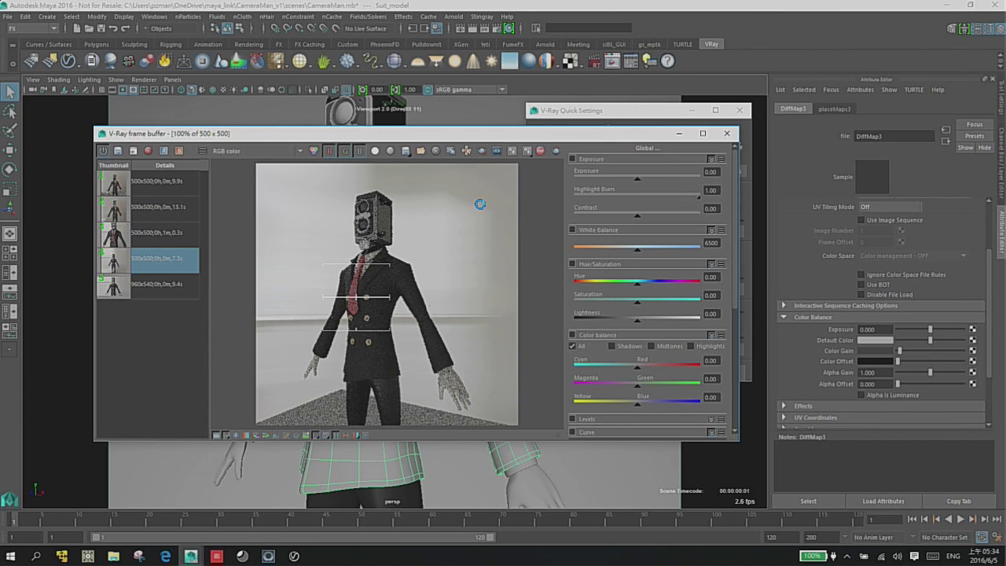
drag(489, 134, 690, 151)
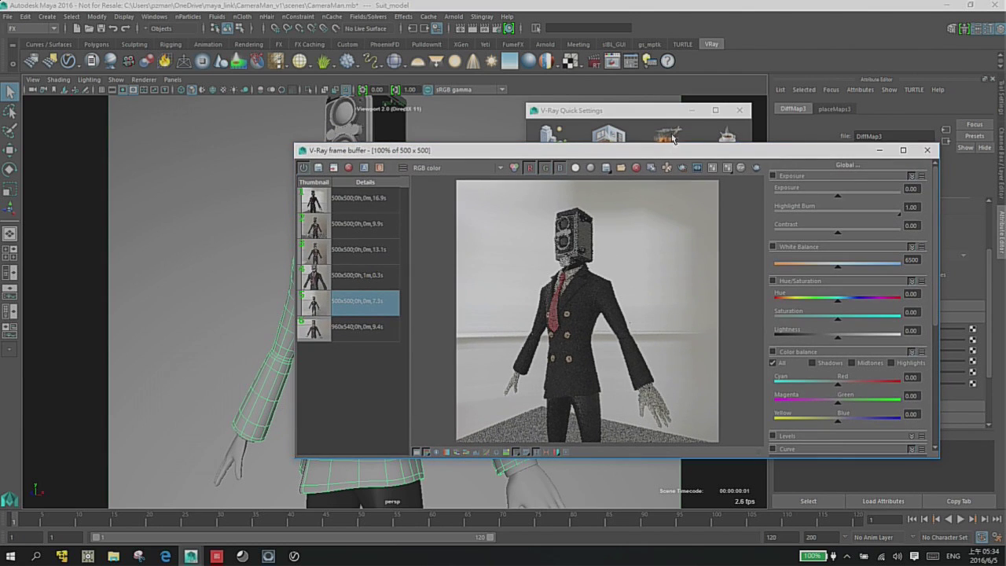
- Open Hypershade and examine the suit's UV layout over the canvas weave texture up close
click(508, 28)
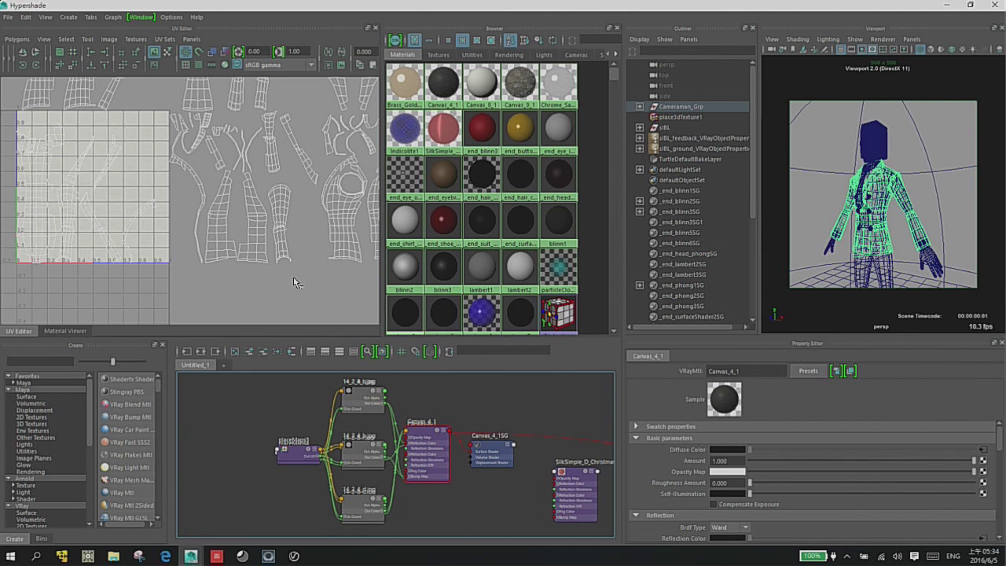
alt+middle_drag(105, 174, 252, 161)
alt+right_drag(252, 161, 426, 238)
scroll(169, 180, up, 8)
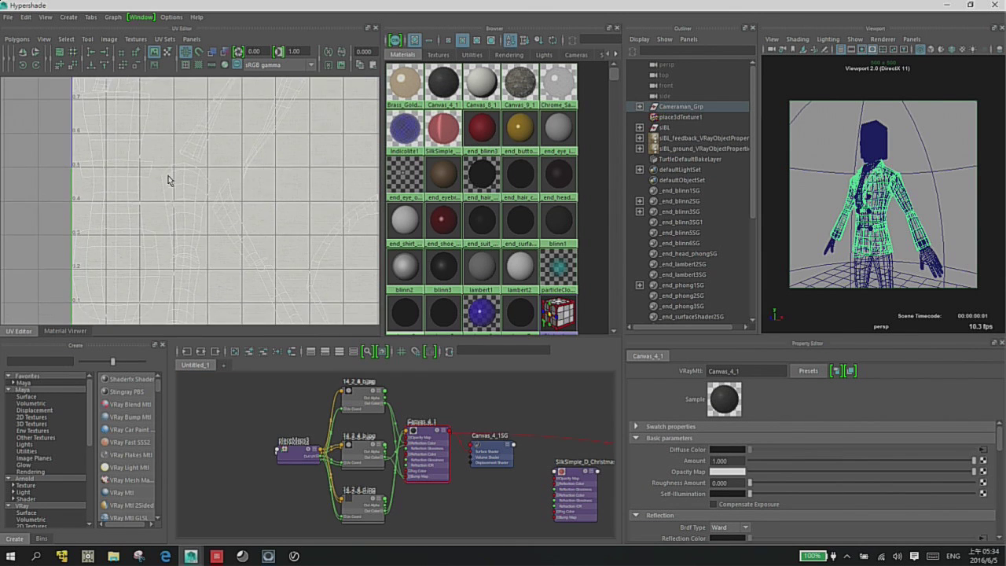
scroll(362, 204, up, 2)
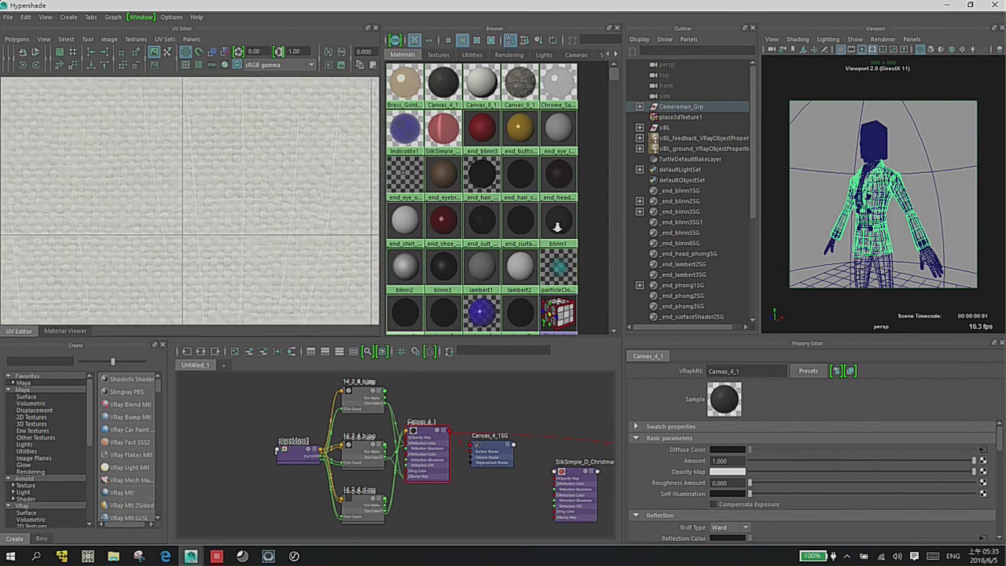
alt+right_drag(390, 211, 370, 209)
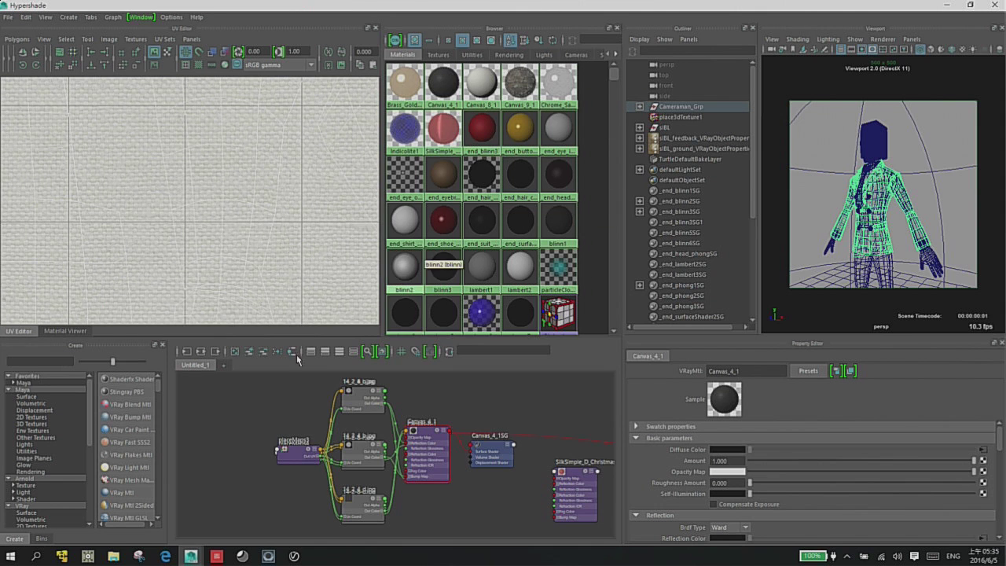
- Try to duplicate the placeMaps3 placement node and place the copy apart from the original in the node graph
click(305, 454)
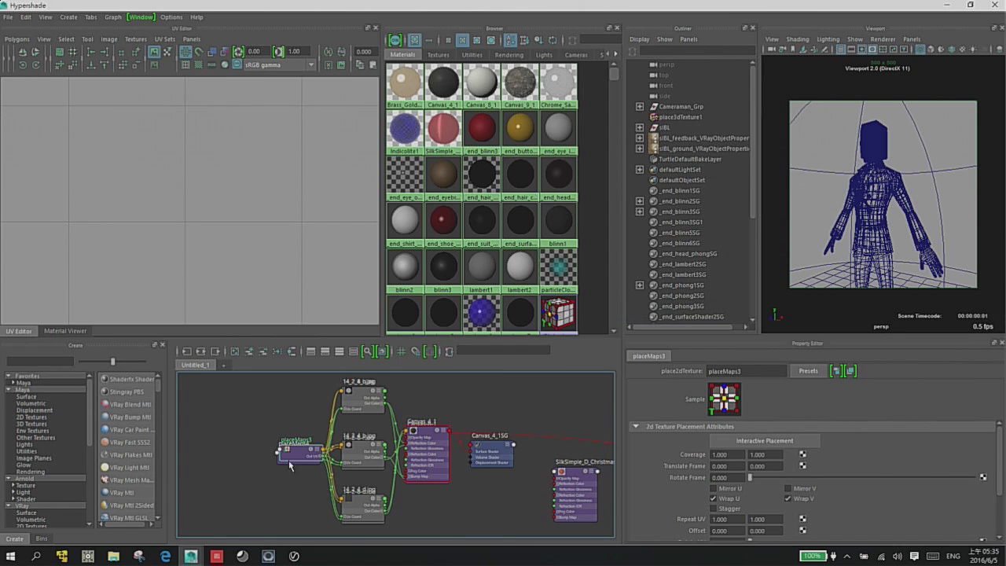
key(ctrl+d)
drag(297, 454, 289, 483)
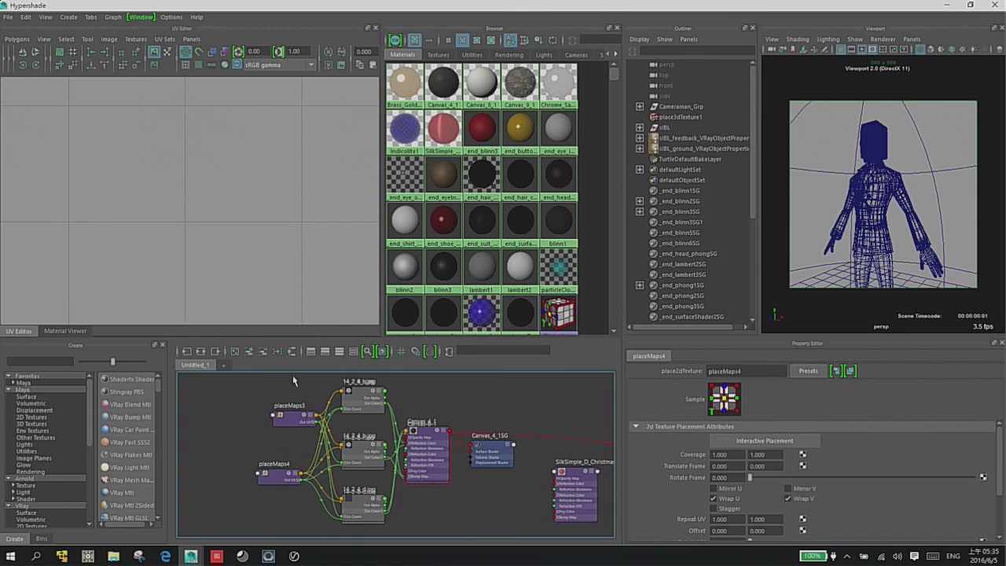
- Clear the node graph, graph the Canvas_4_1 material network again, and check its placeMaps3 and 14_2_4_r.jpg nodes
click(235, 352)
click(441, 89)
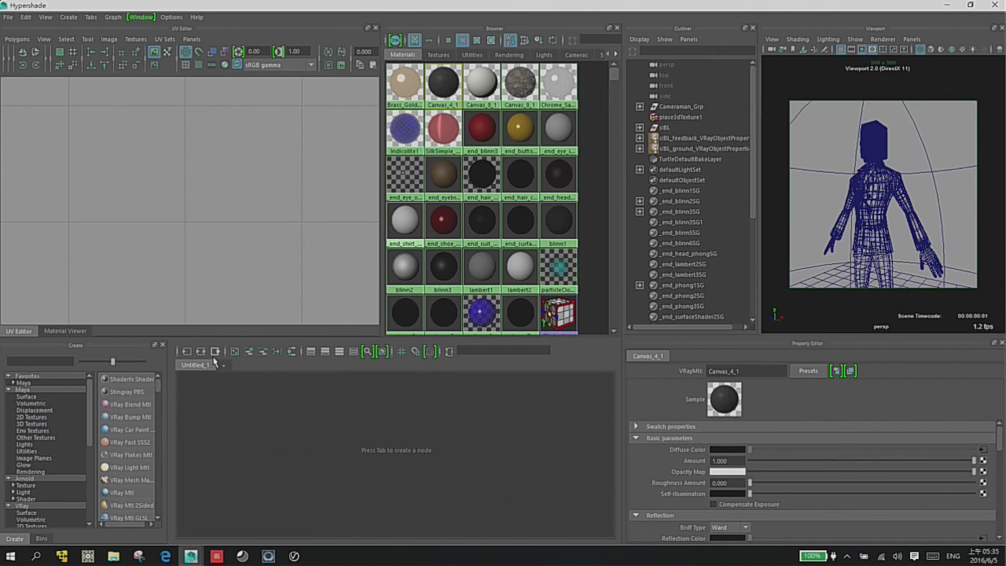
click(215, 352)
click(284, 460)
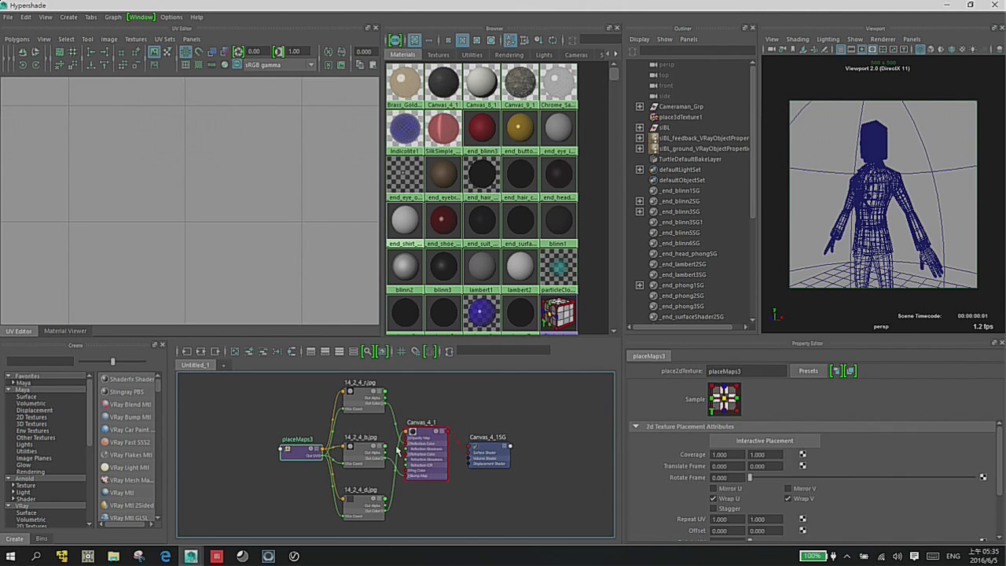
click(360, 394)
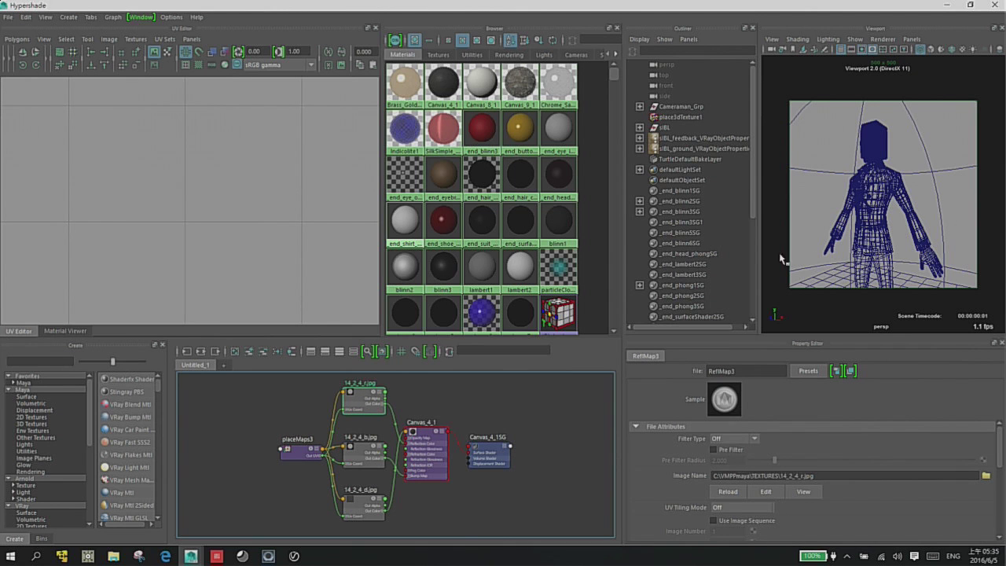
- Select the suit model, bring all its UV shells into view and display the checker tile pattern behind them
click(887, 224)
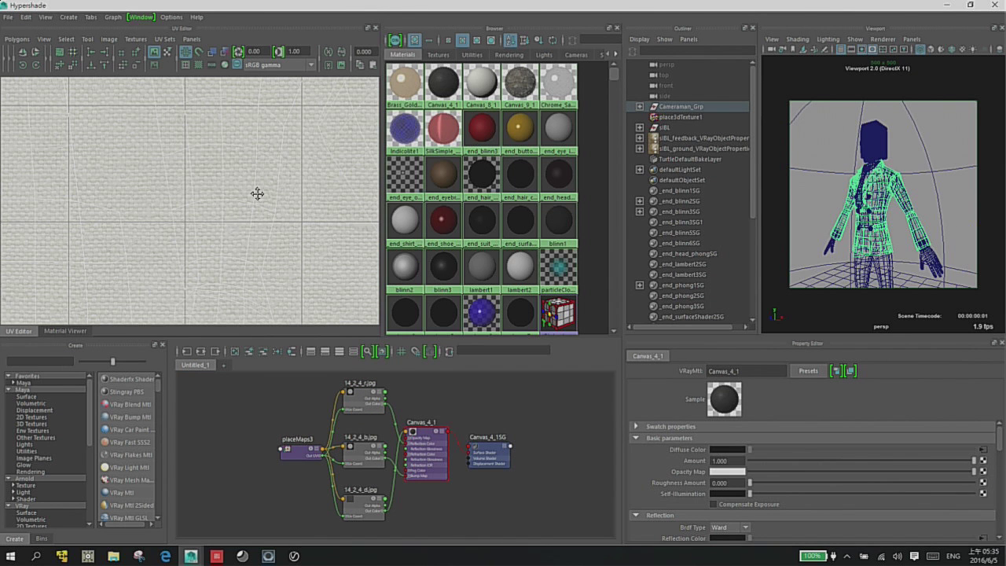
alt+middle_drag(258, 193, 280, 178)
alt+right_drag(230, 188, 110, 212)
alt+right_drag(236, 159, 48, 167)
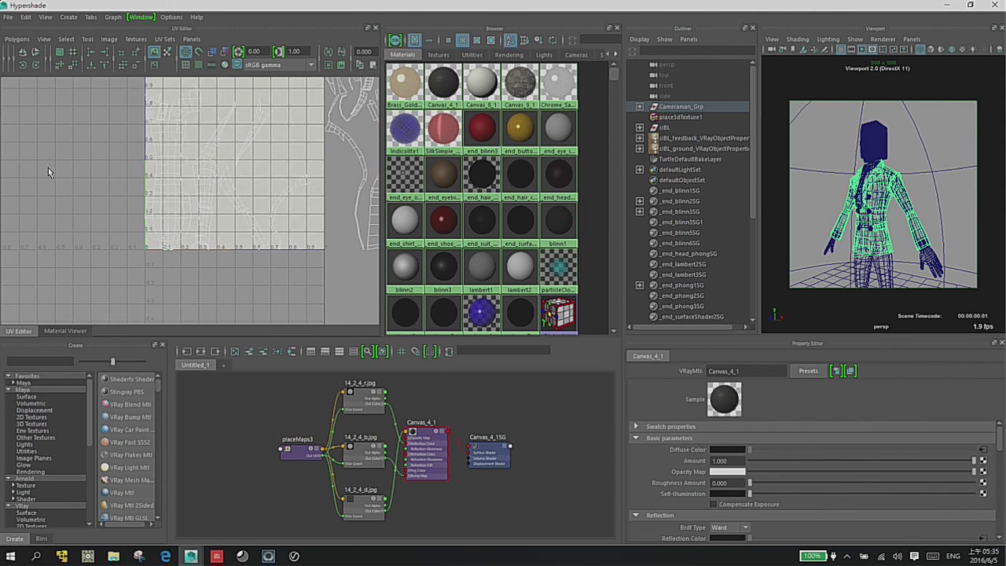
alt+middle_drag(308, 98, 204, 170)
alt+right_drag(205, 171, 99, 152)
click(198, 64)
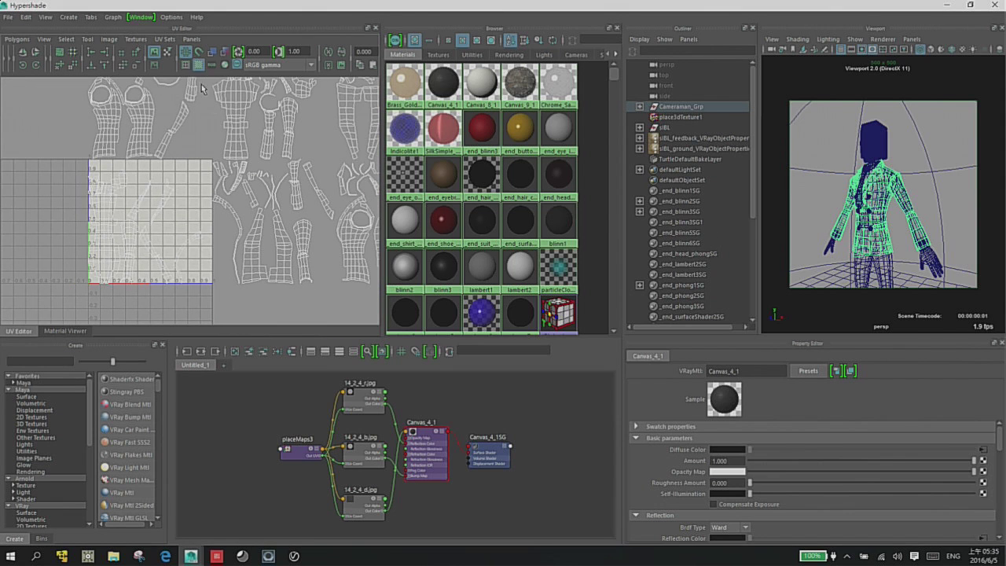
alt+middle_drag(270, 216, 225, 225)
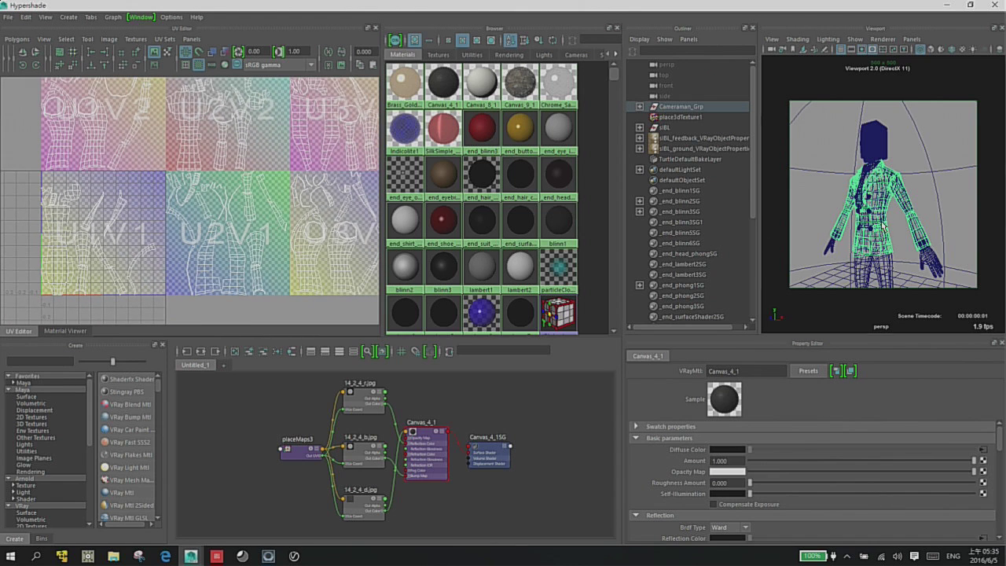
- Show the Hypershade viewport shaded with textures and compare the checker pattern on the jacket with its UV tiles
alt+drag(884, 225, 886, 161)
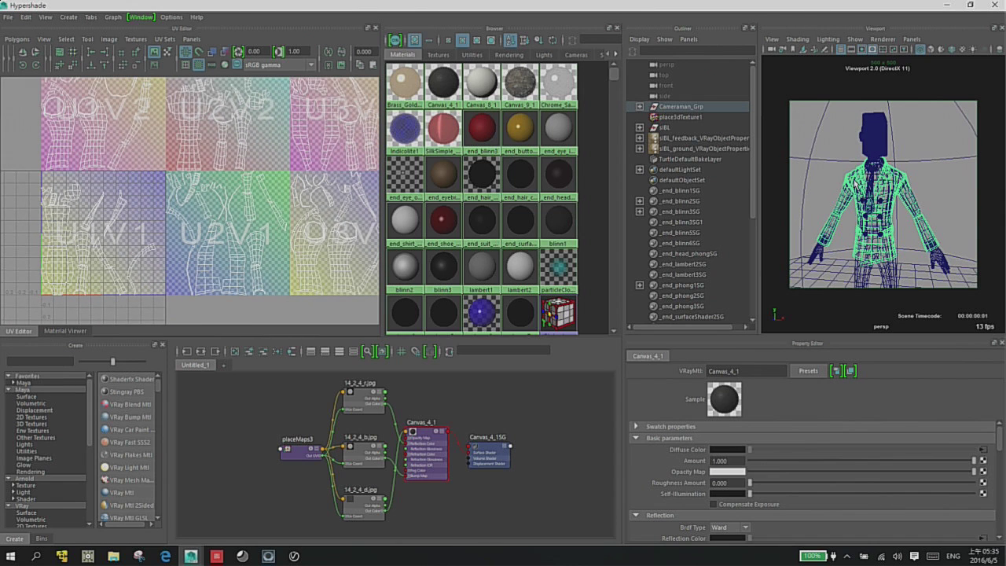
key(5)
key(6)
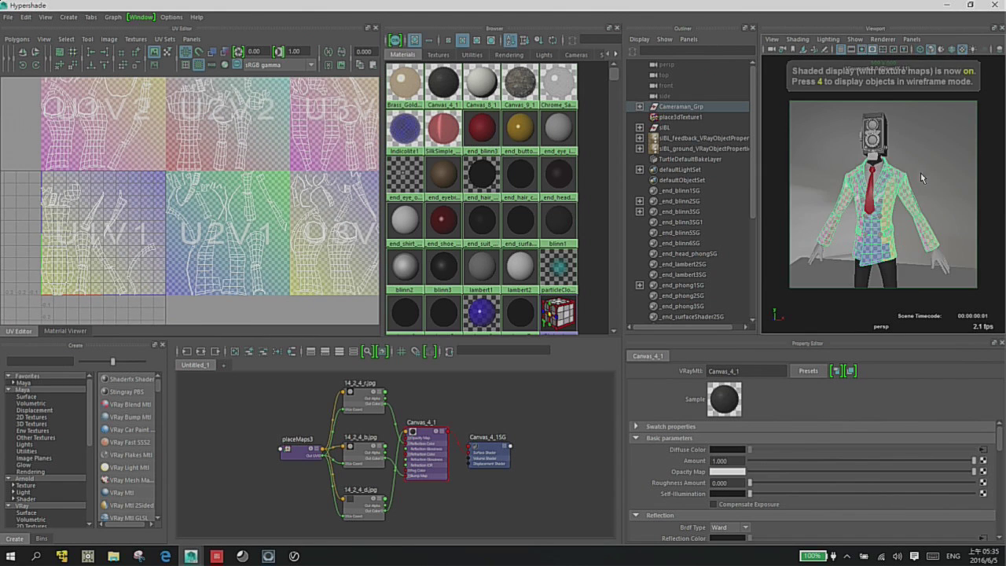
mouse_move(921, 173)
alt+mouse_down()
mouse_move(933, 153)
mouse_move(925, 170)
alt+mouse_up()
mouse_move(924, 170)
alt+right_down()
mouse_move(961, 186)
mouse_move(925, 182)
alt+right_up()
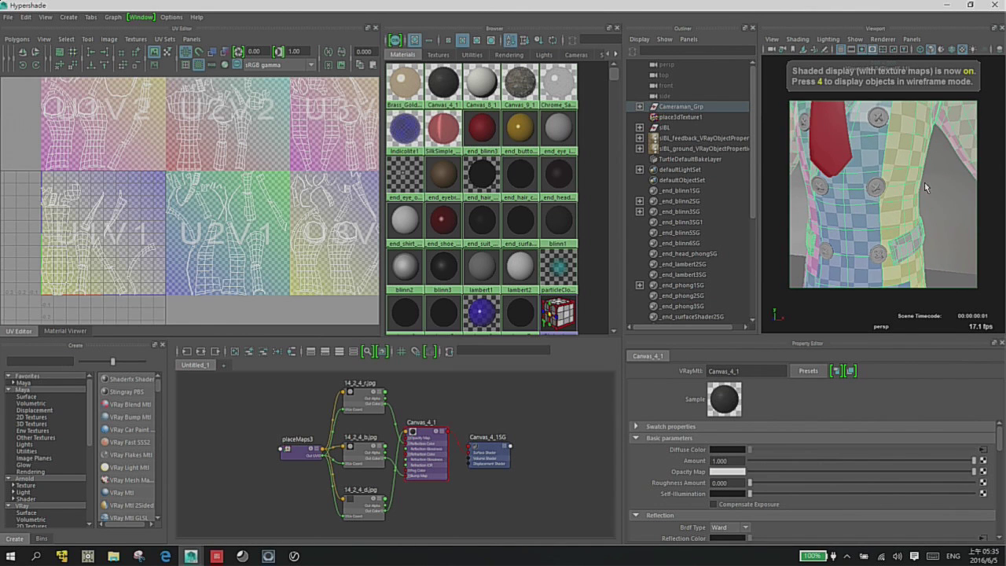
alt+middle_drag(879, 158, 889, 167)
alt+middle_drag(190, 193, 266, 149)
alt+right_drag(267, 150, 355, 180)
scroll(226, 161, up, 5)
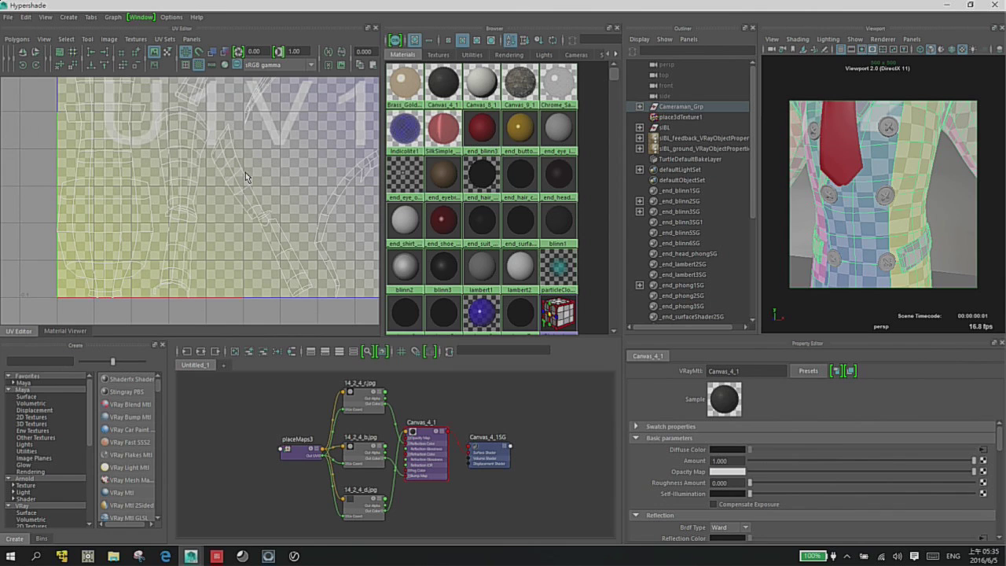
- Set Repeat UV of the placeMaps3 placement node to 10 in both U and V
click(308, 456)
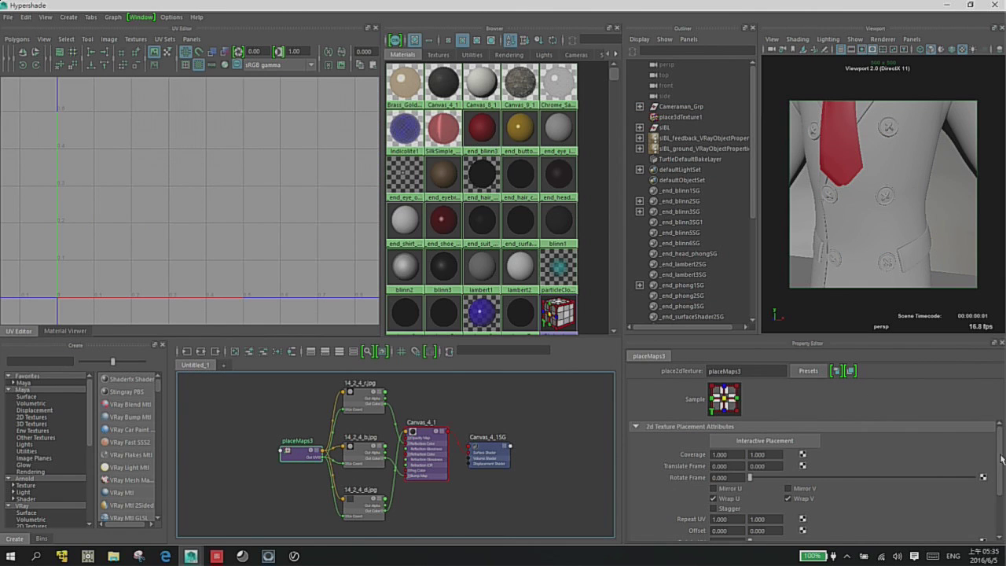
click(999, 462)
click(720, 454)
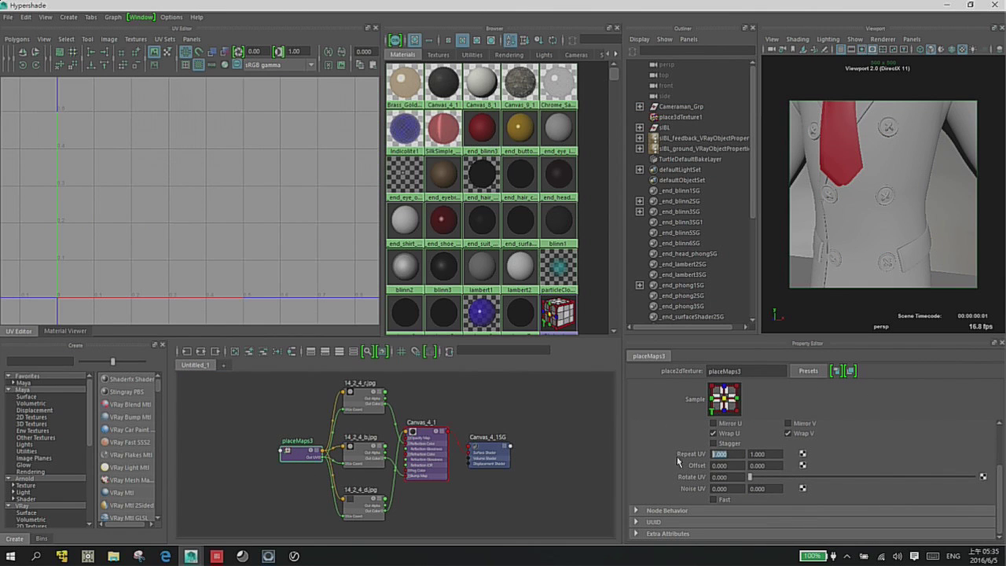
text(10)
key(Return)
click(764, 452)
- Minimize Hypershade, start another V-Ray render, and reframe the main viewport to show the character's jacket and legs
click(948, 5)
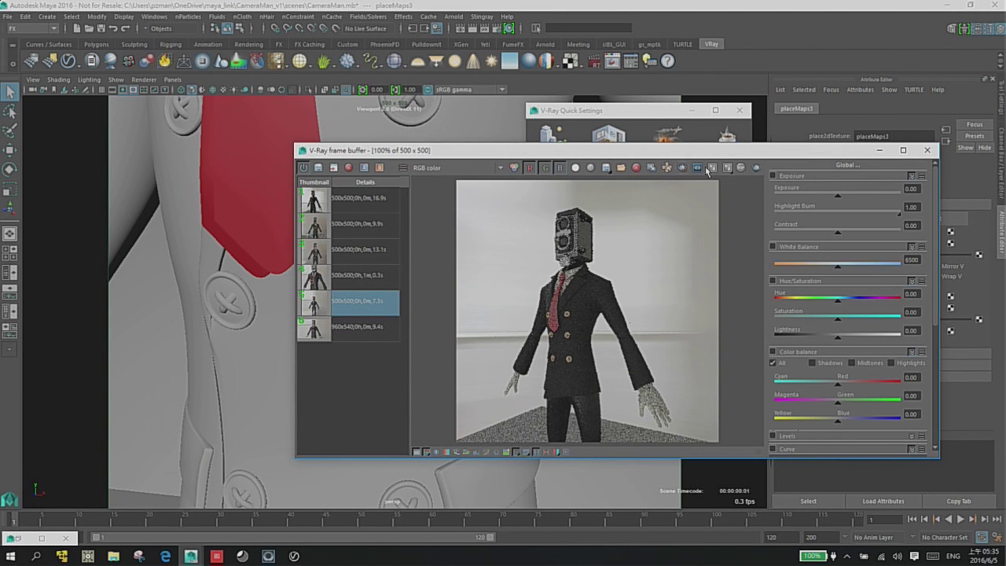
click(756, 170)
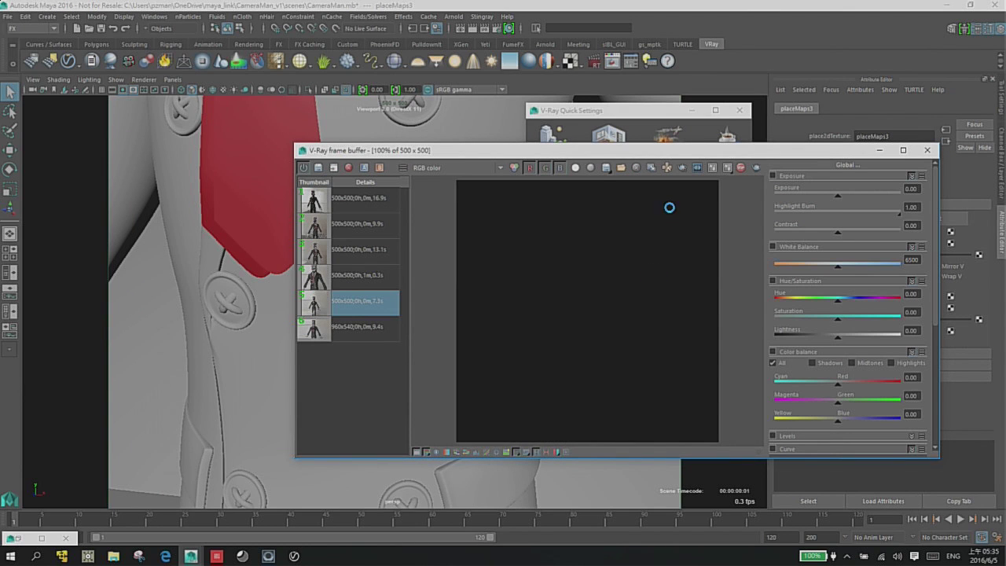
drag(579, 150, 656, 137)
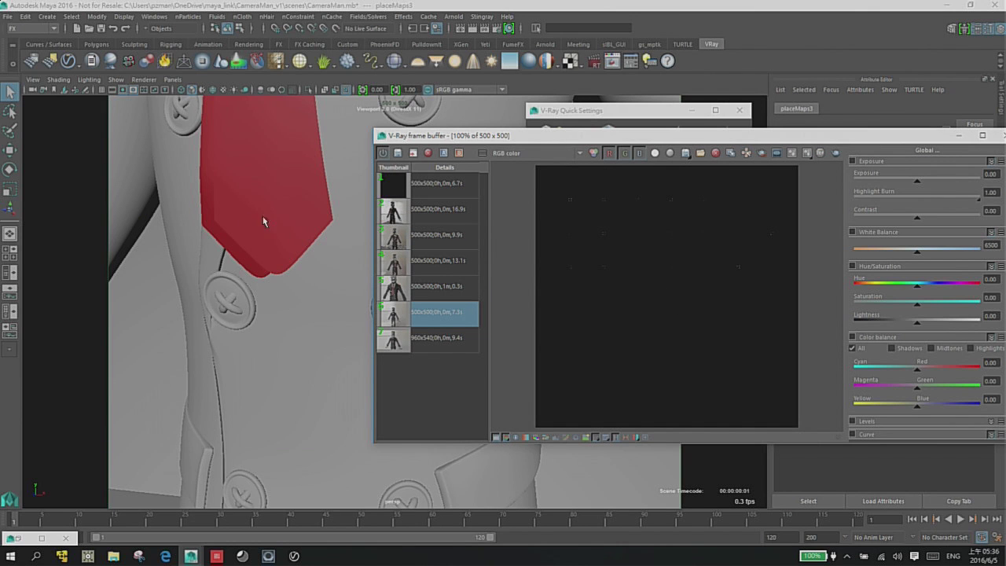
alt+middle_drag(263, 222, 240, 267)
alt+right_drag(241, 268, 159, 211)
alt+middle_drag(244, 235, 259, 217)
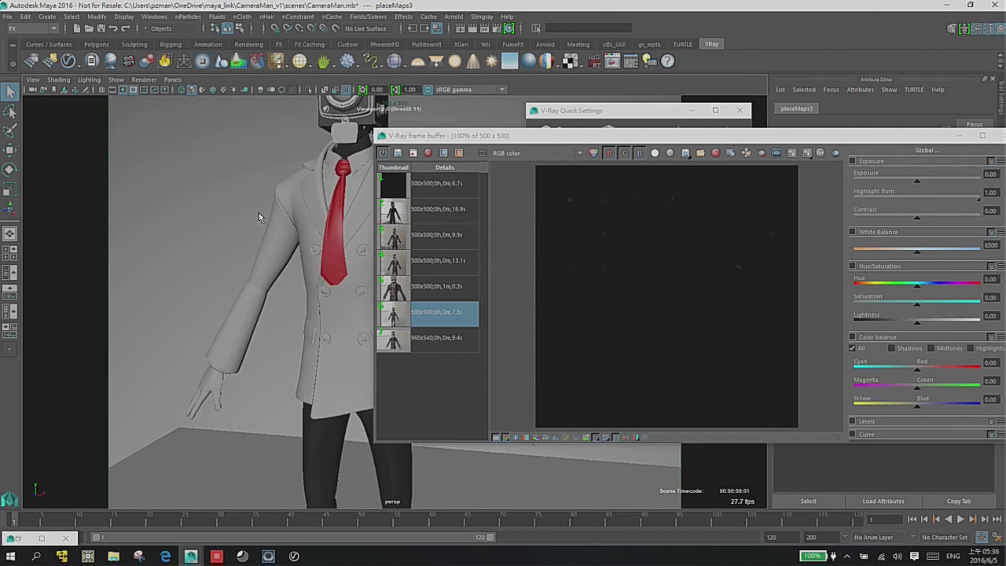
alt+drag(260, 217, 225, 251)
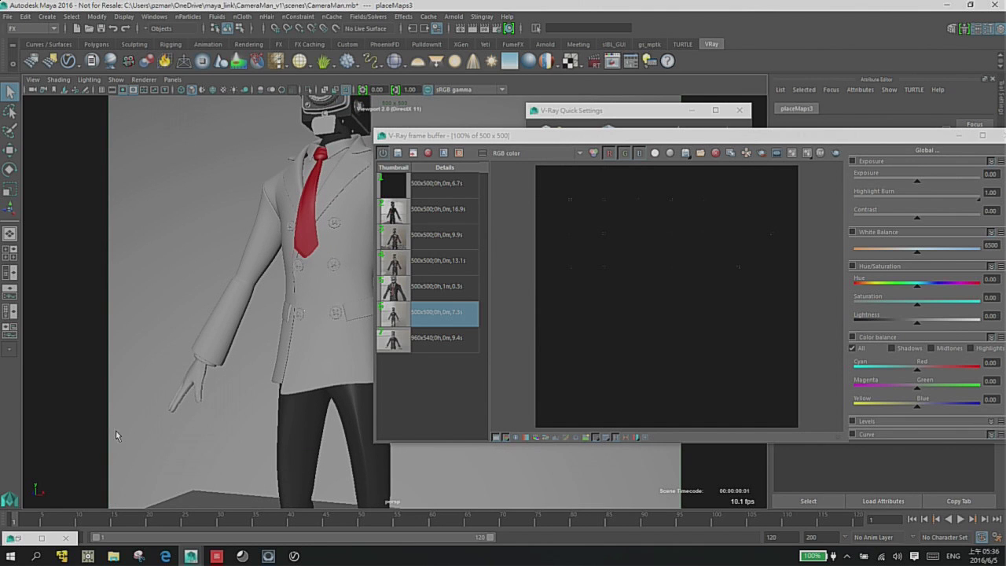
- Restore Hypershade, assign the Canvas_4_1 material to the character's pants, and minimize Hypershade again
click(15, 538)
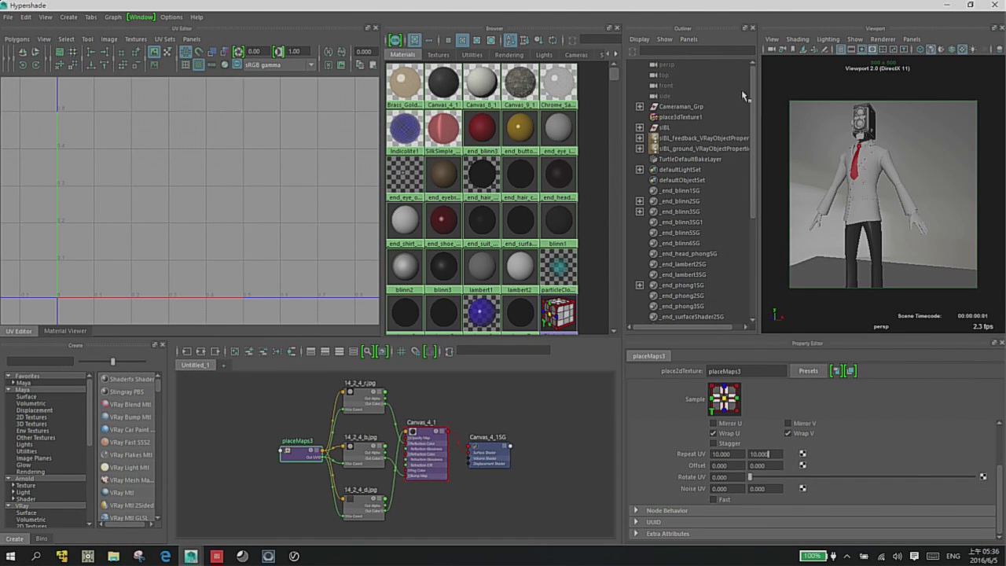
key(Return)
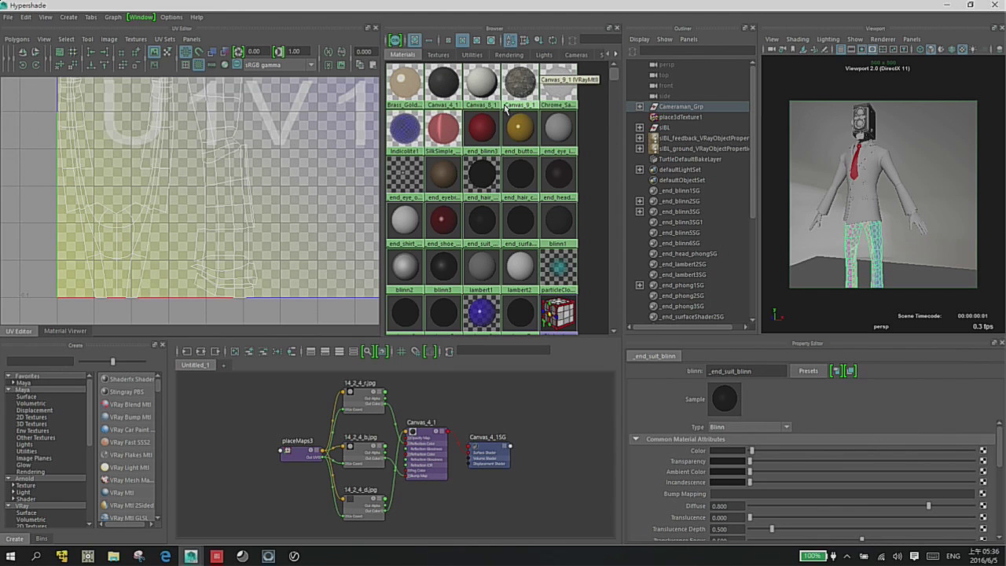
right_click(452, 92)
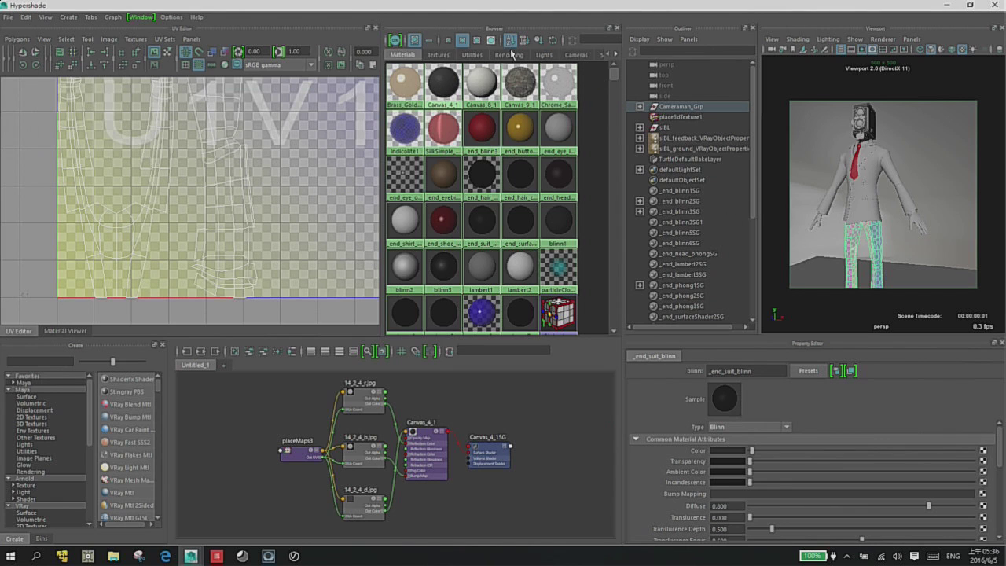
click(948, 7)
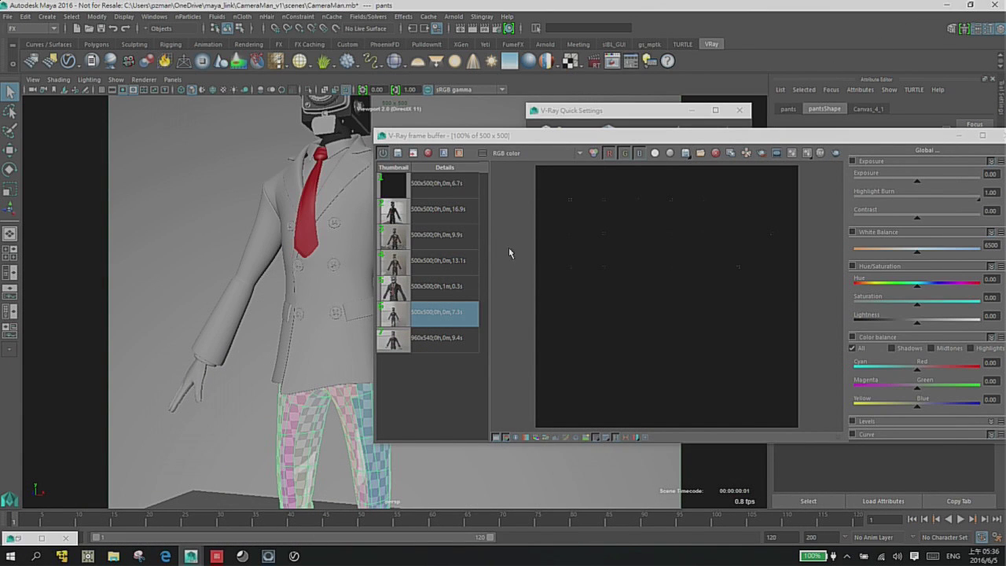
- Start a new V-Ray render from the frame buffer and place its window beside the character in the viewport
drag(682, 140, 552, 140)
click(691, 152)
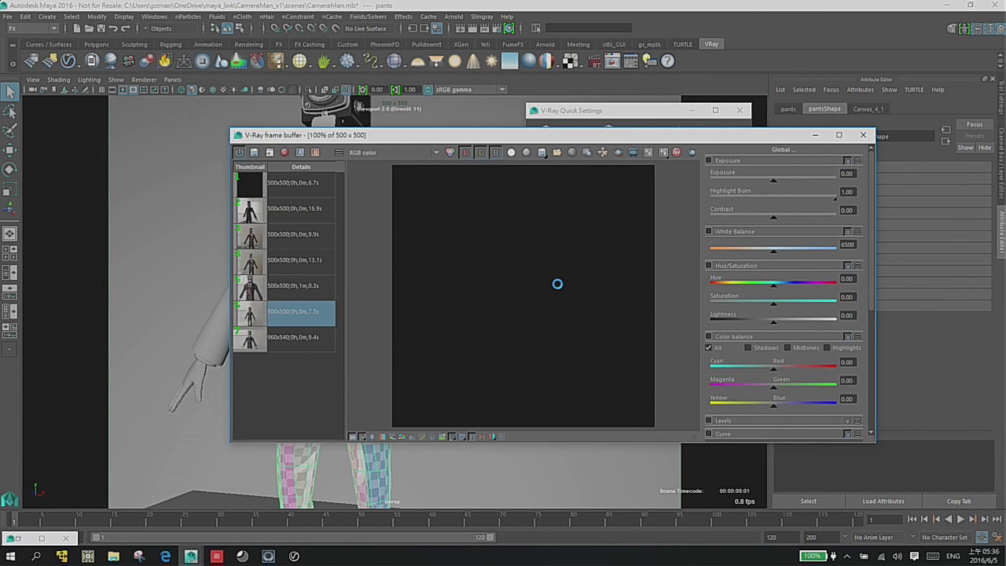
drag(566, 139, 739, 153)
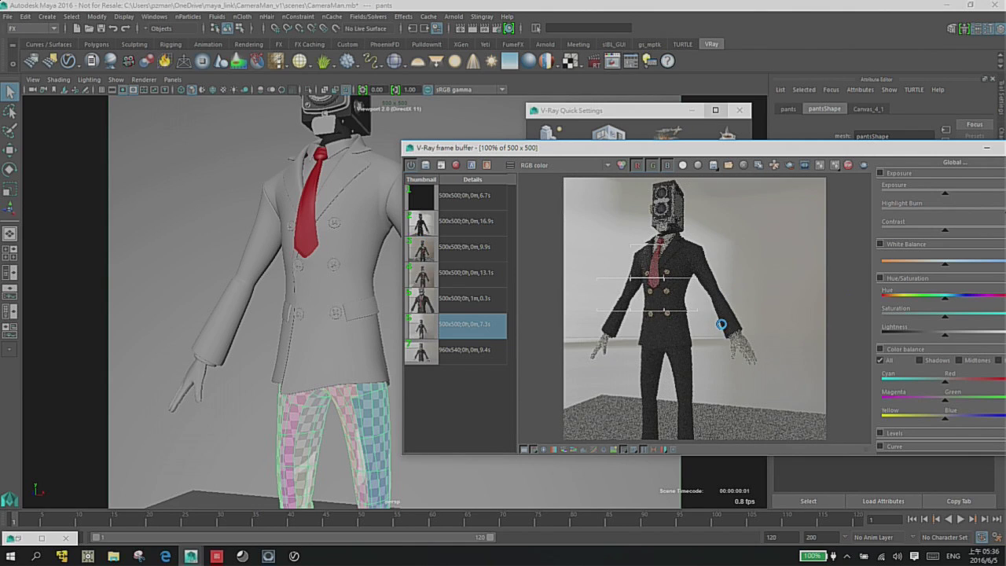
- Reframe the main viewport camera to fit the whole character from head to shoes, and shift the frame buffer window slightly
alt+drag(307, 217, 335, 202)
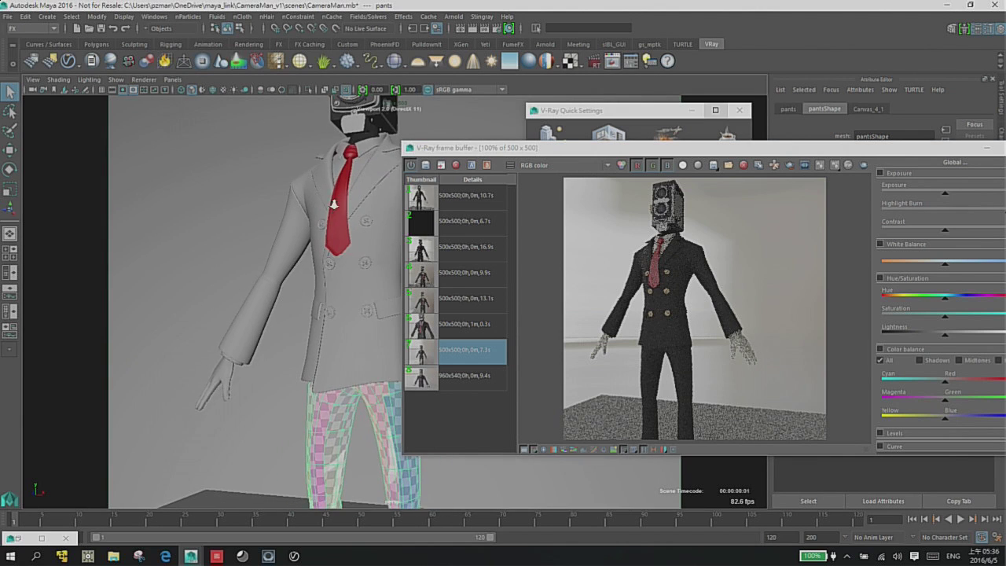
scroll(315, 235, down, 5)
alt+drag(312, 234, 329, 237)
alt+middle_drag(331, 192, 342, 181)
alt+drag(342, 181, 382, 185)
drag(783, 151, 718, 143)
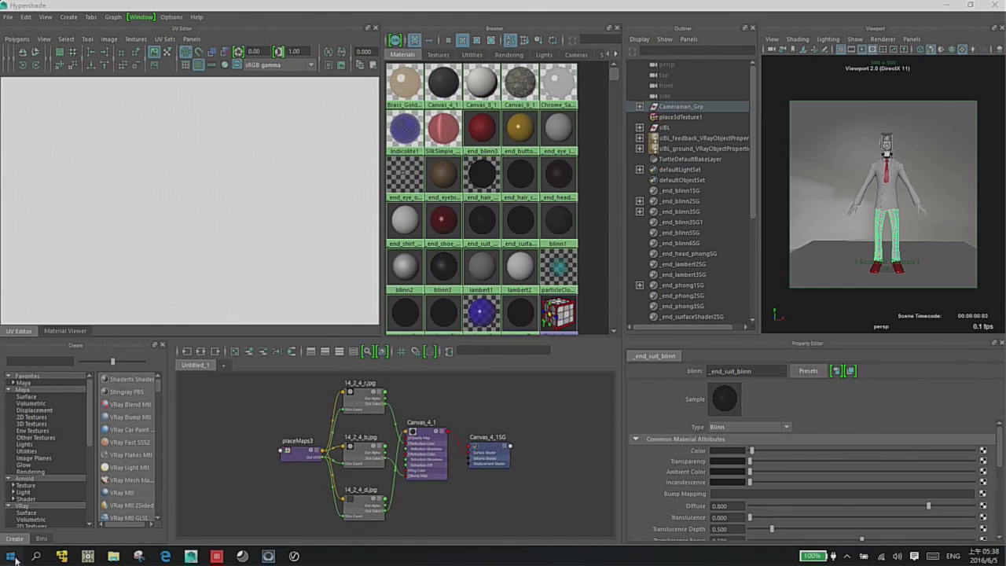
- Switch to the Windows System information page and restore its window to a smaller size
click(14, 554)
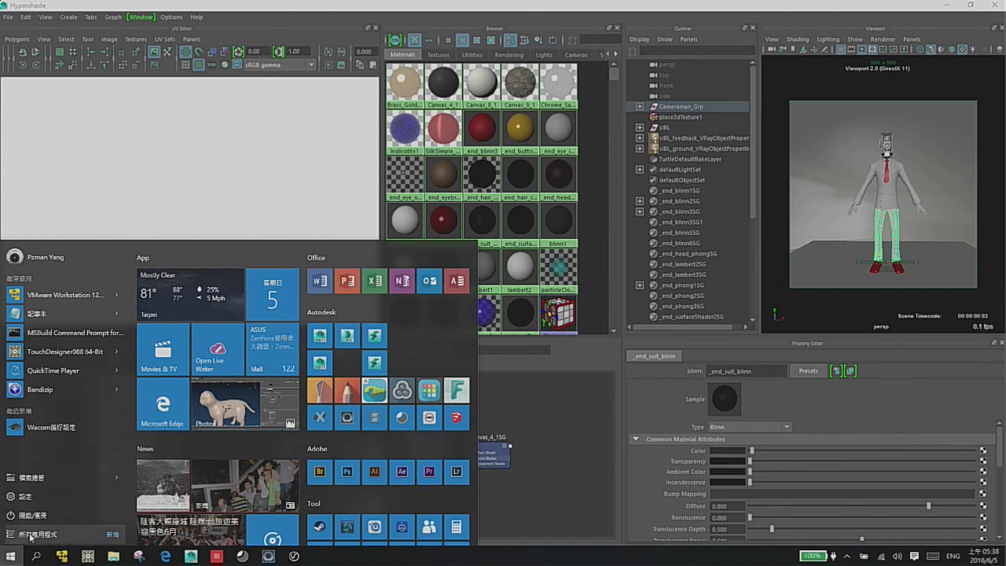
right_click(15, 544)
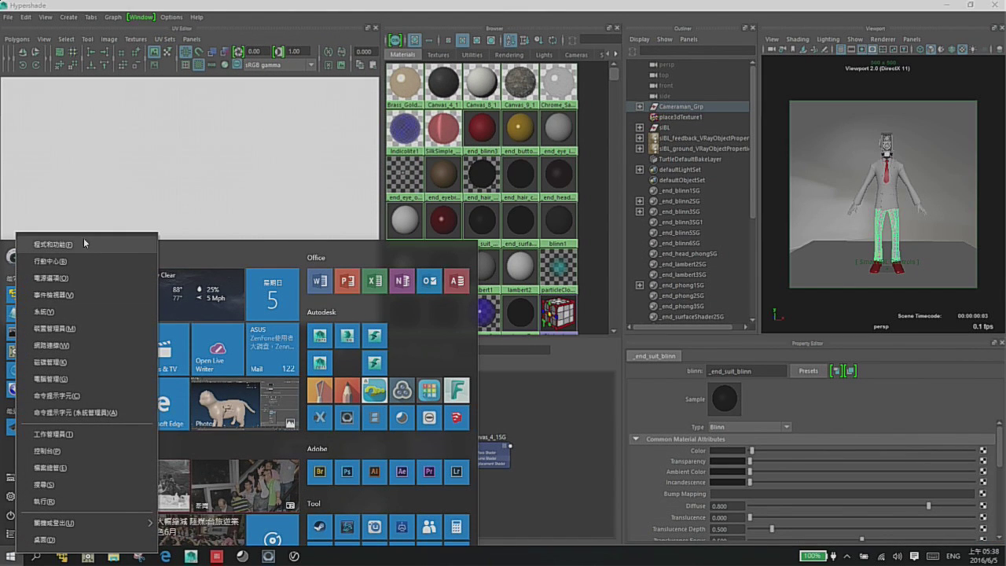
click(85, 312)
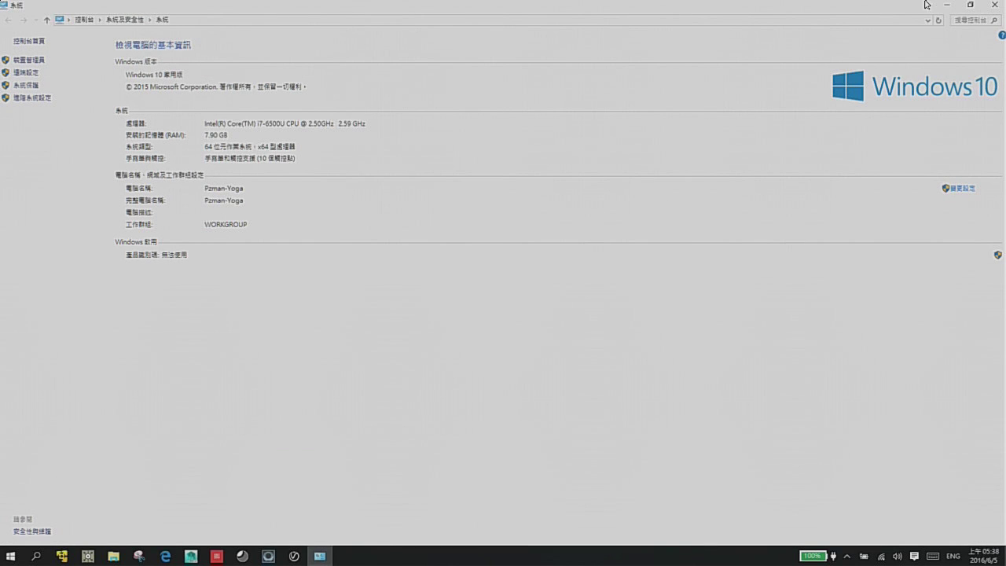
click(969, 4)
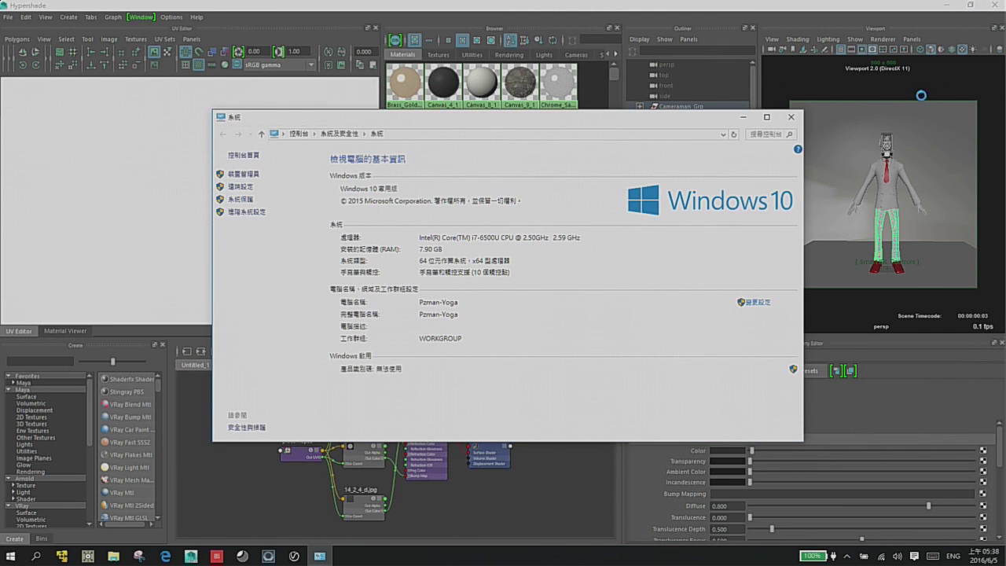
- Minimize Hypershade to check the V-Ray render, and bring the System window forward over the viewport to examine the processor and memory specifications
click(947, 7)
click(946, 8)
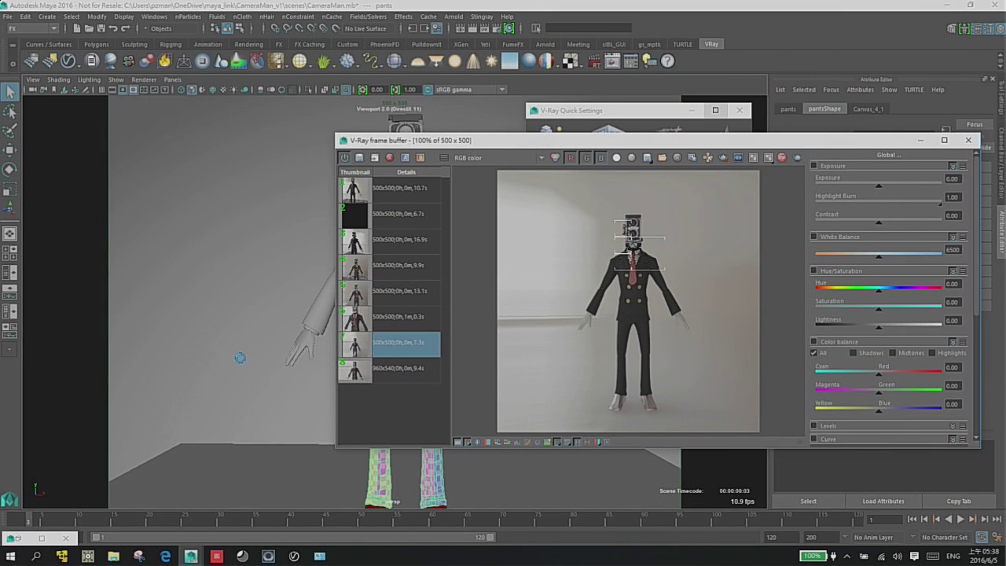
click(319, 556)
drag(510, 118, 402, 113)
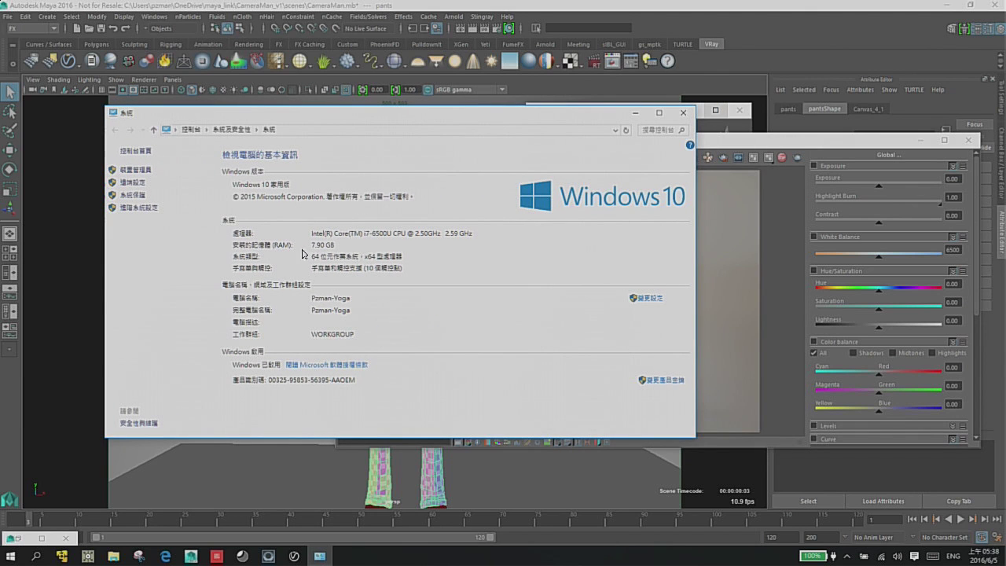